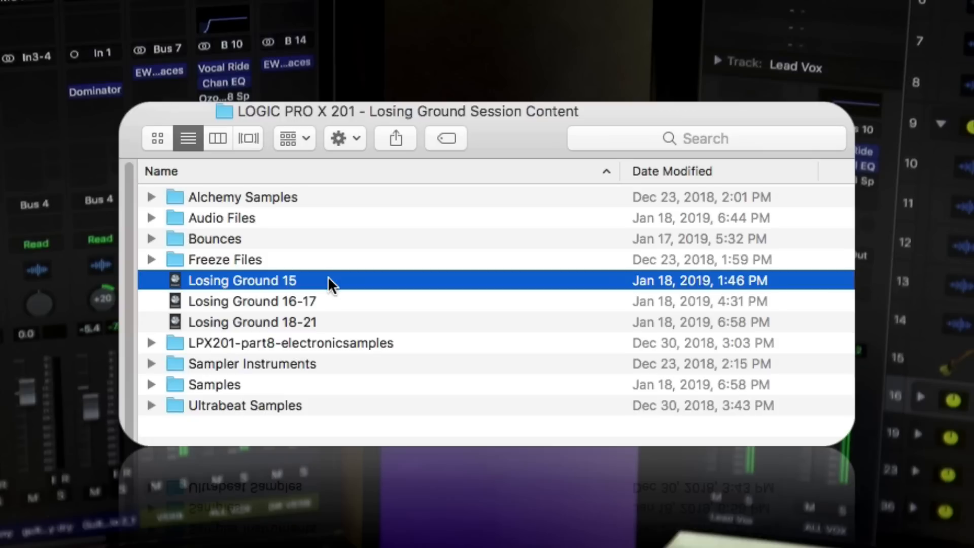
- Select the Losing Ground 16-17 project and the Losing Ground 18-21 project in turn in the session content folder
left_click(330, 298)
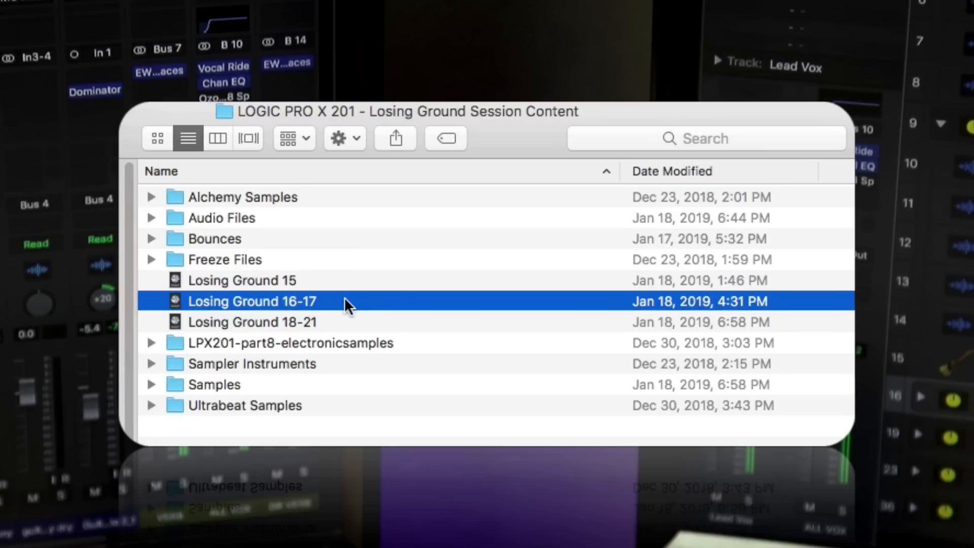
left_click(345, 325)
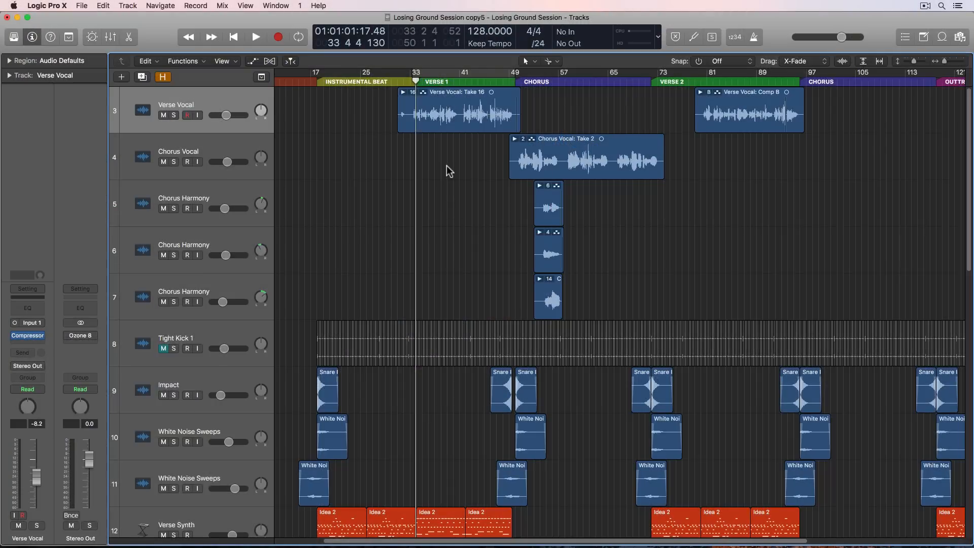
- Look over the Chorus Vocal, Verse Vocal and three Chorus Harmony take folders in the arrangement
left_click(558, 149)
left_click(476, 118)
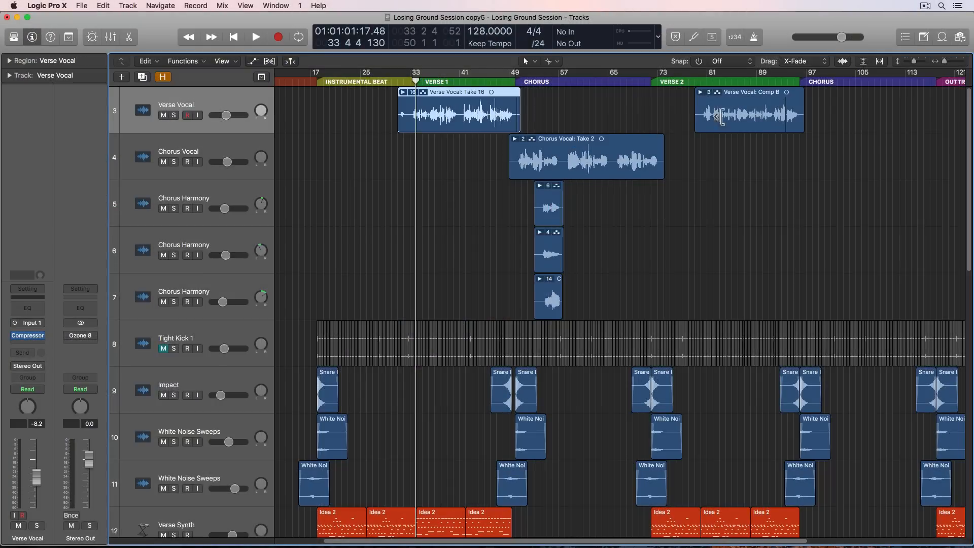
left_click(730, 120)
left_click_drag(491, 212, 535, 272)
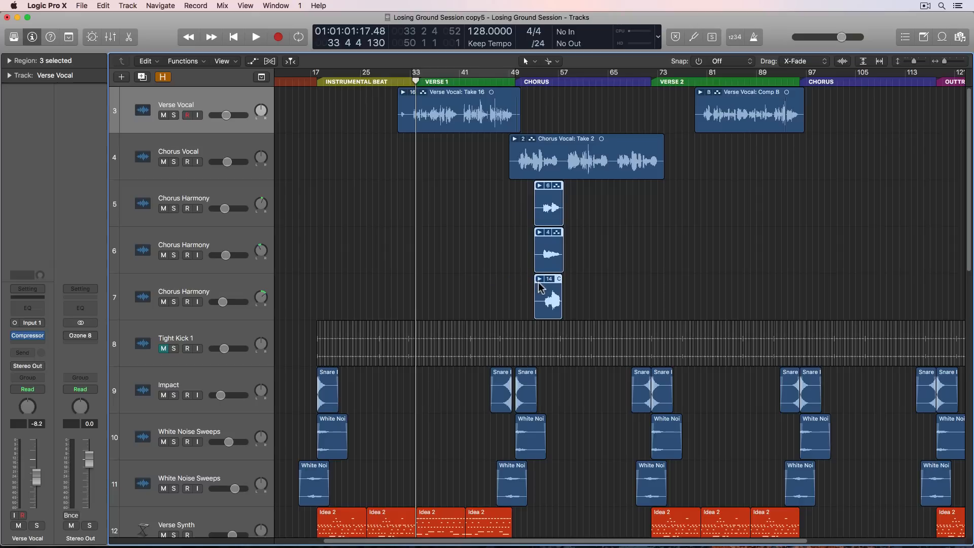
left_click(342, 206)
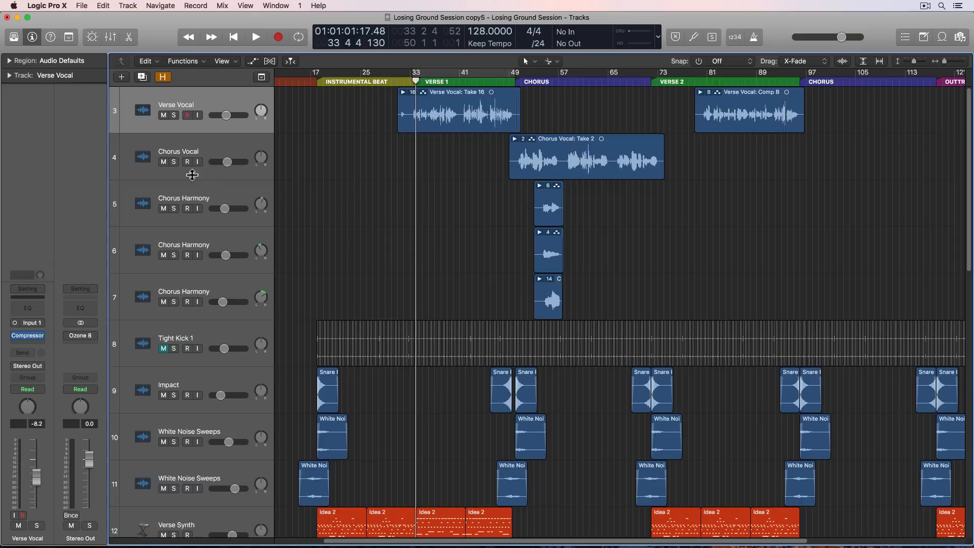
- Mute the Chorus Vocal and three Chorus Harmony tracks and expand the Verse 1 take folder on Verse Vocal
left_click_drag(164, 161, 162, 298)
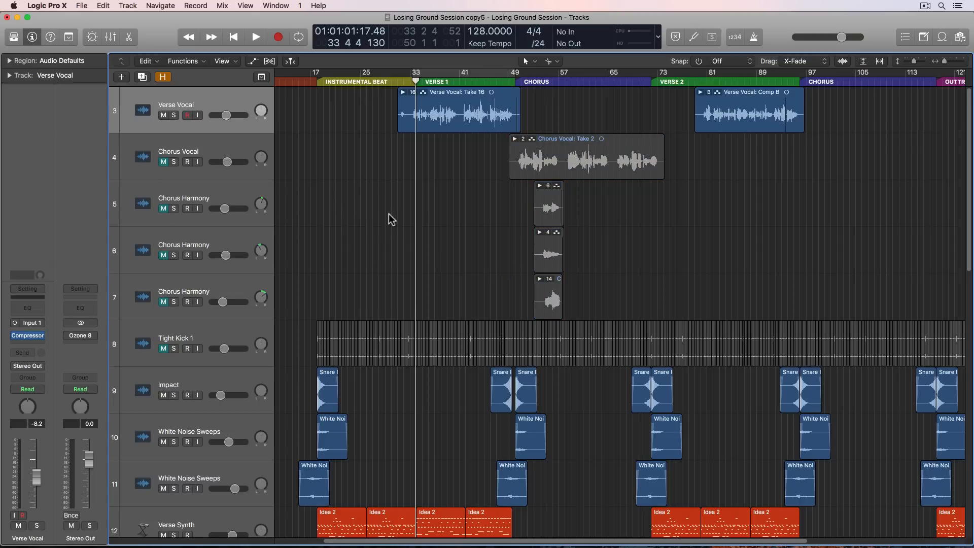
double_click(446, 119)
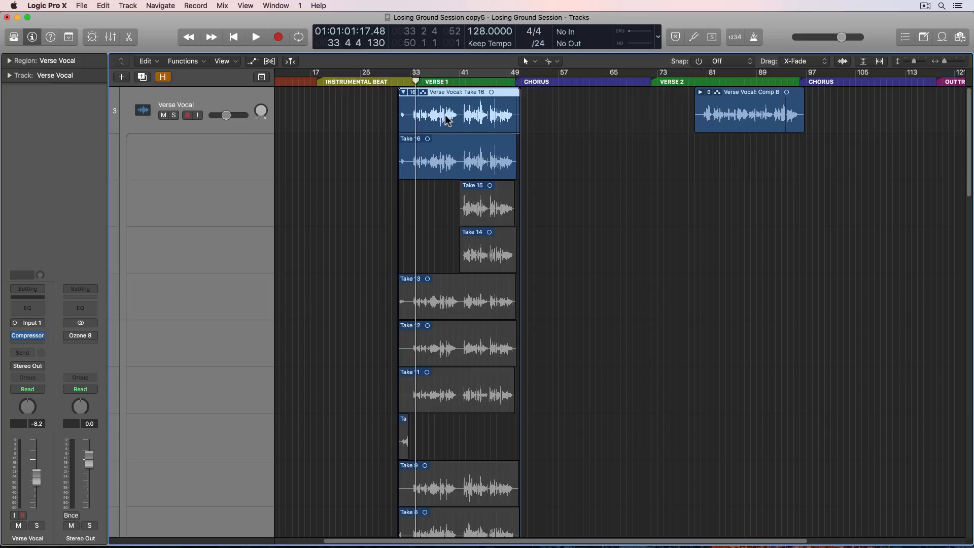
left_click(568, 166)
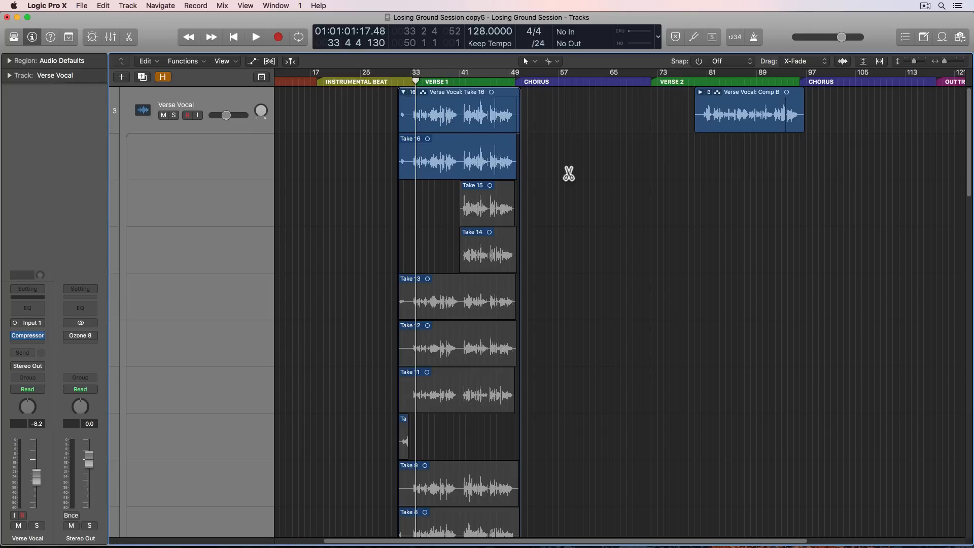
- Turn on cycle mode over the Verse 1 section, from about bar 33 to bar 50
key("super+Right")
key("super+Right")
key("super+Right")
key("super+Right")
left_click(448, 74)
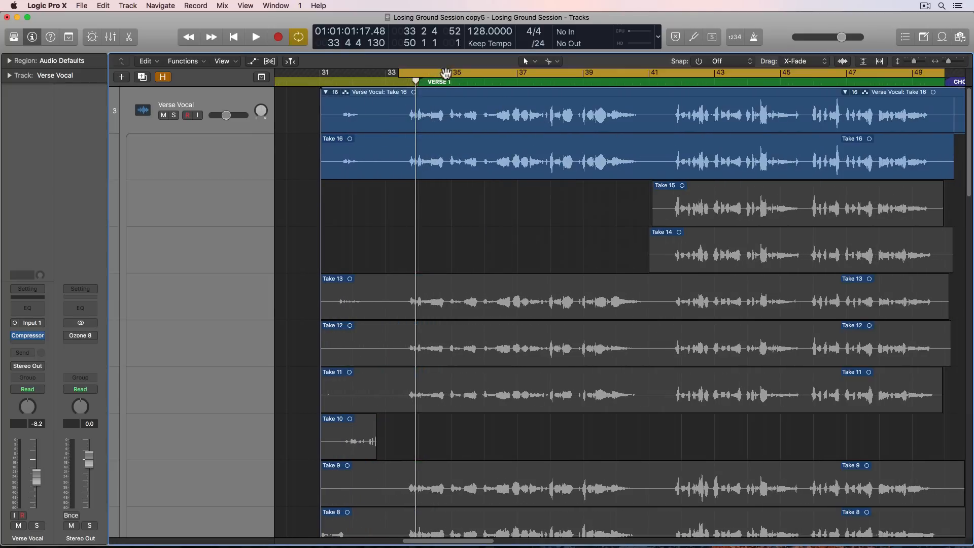
scroll(502, 134, "right", 3)
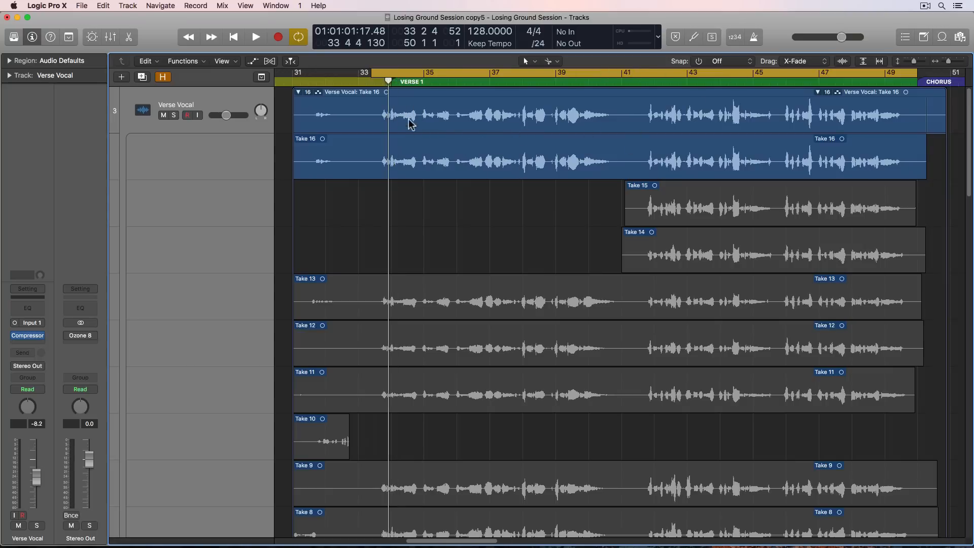
- Look through the verse takes by activating Takes 15 to 11 in turn, reactivating Take 16 and viewing down to Take 1
left_click(757, 204)
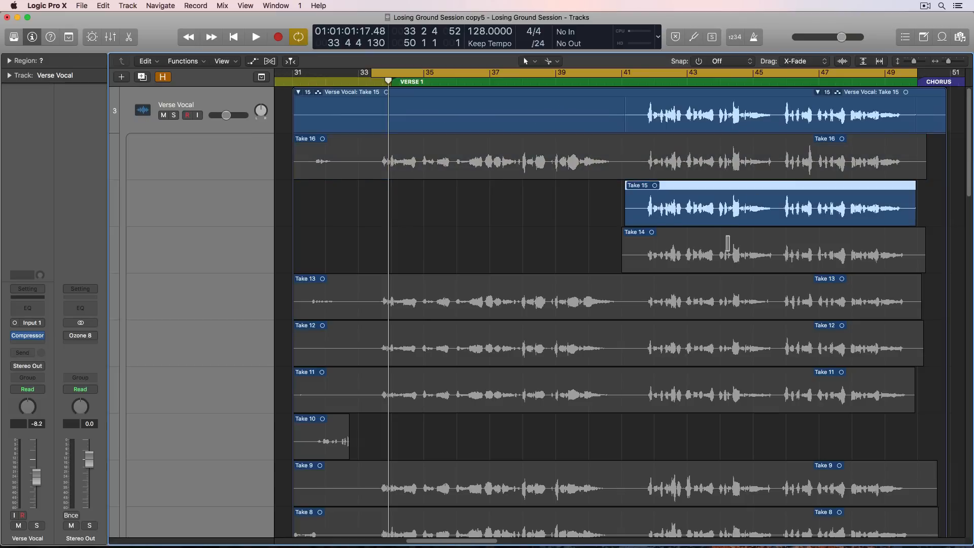
left_click(721, 248)
left_click(648, 301)
left_click(619, 332)
left_click(586, 391)
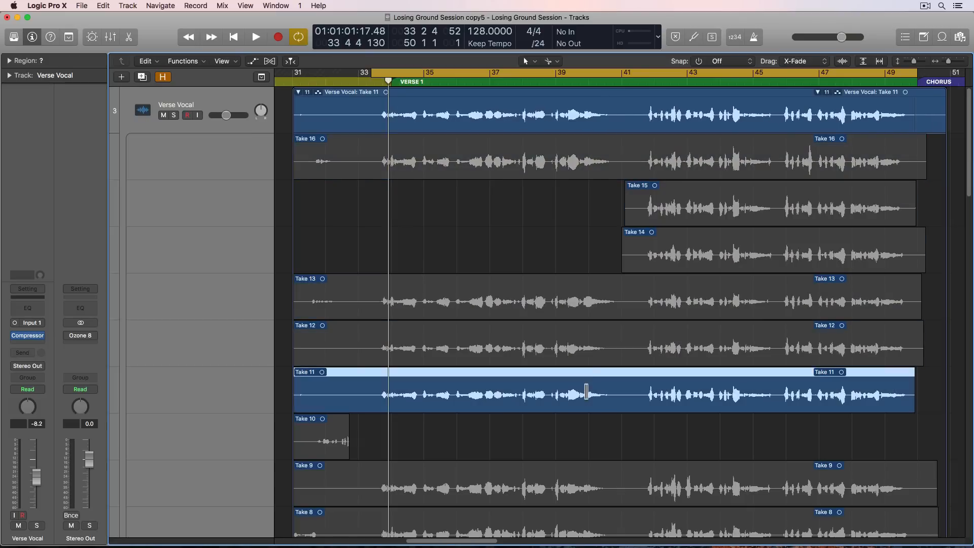
left_click(592, 152)
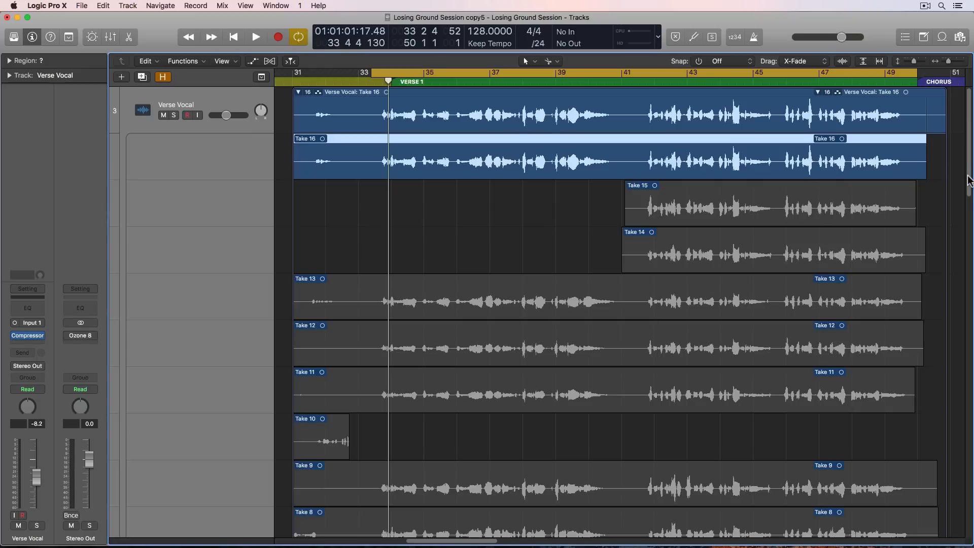
left_click_drag(969, 182, 968, 295)
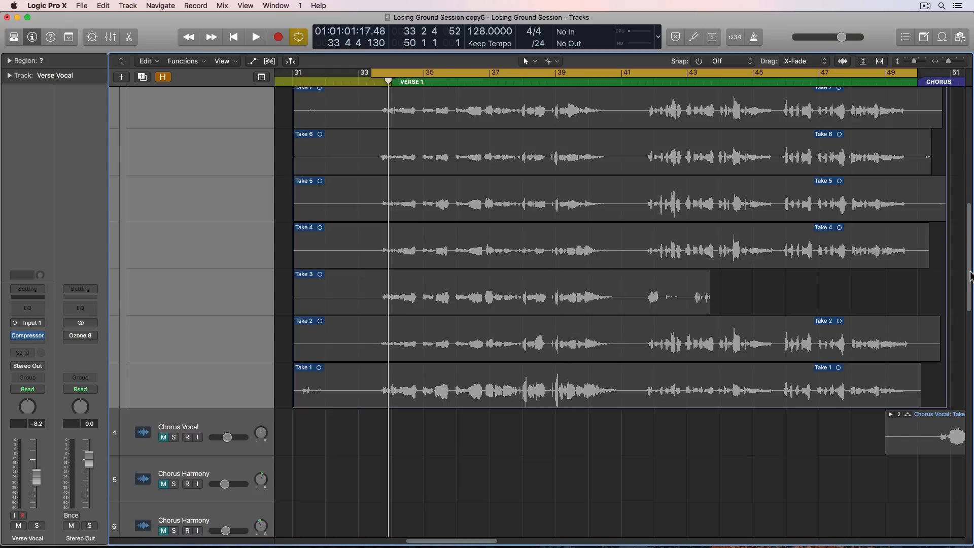
left_click_drag(969, 276, 965, 158)
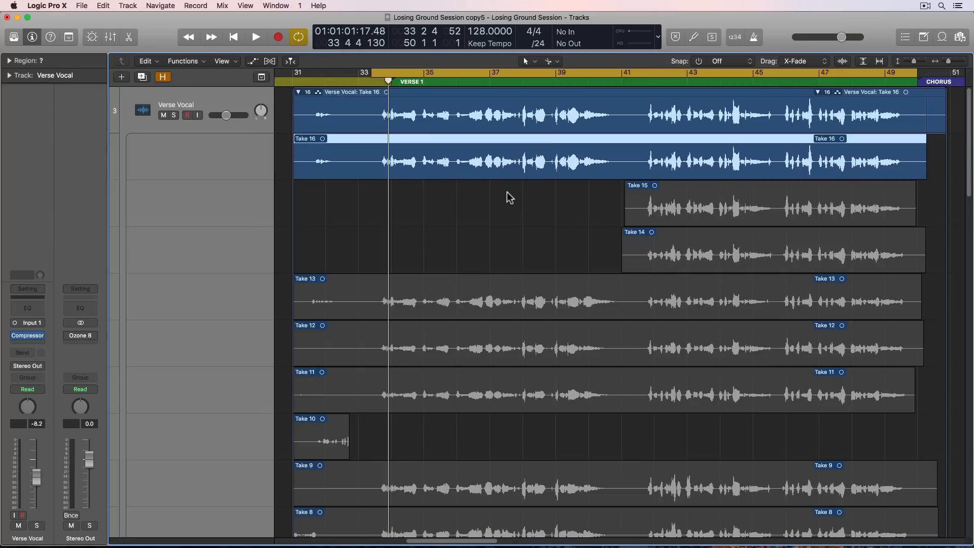
- Play Verse 1 with Take 16 and adjust the make-up gain of the Verse Vocal track's Compressor
key("space")
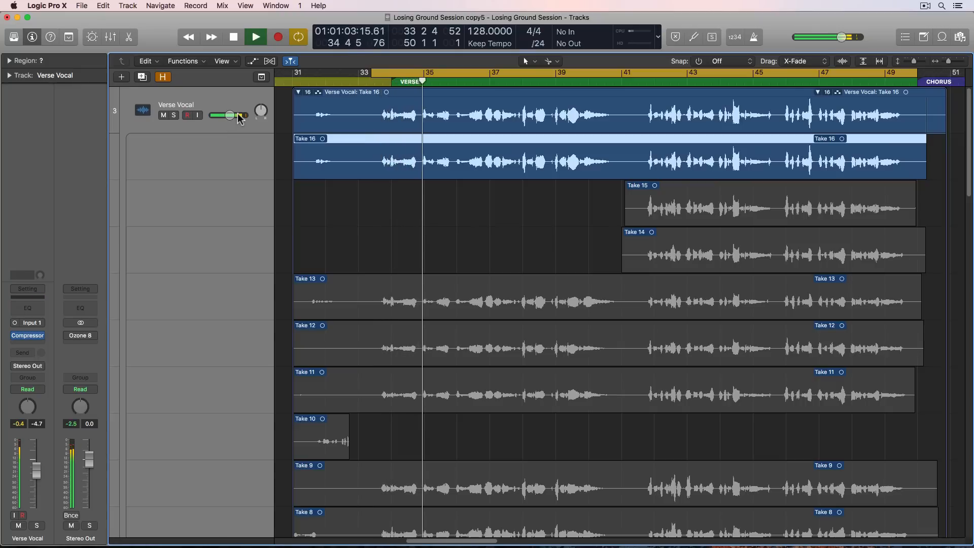
left_click(32, 335)
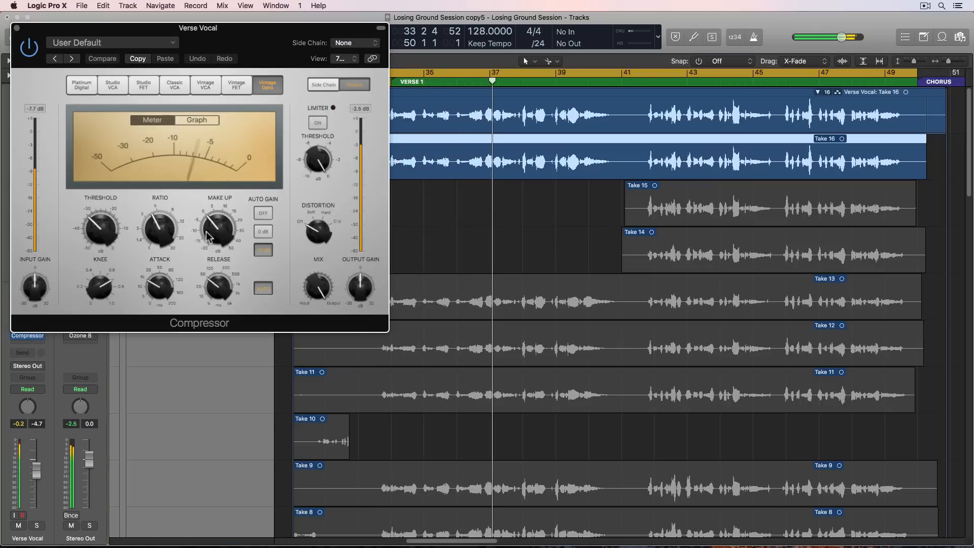
left_click_drag(219, 225, 220, 230)
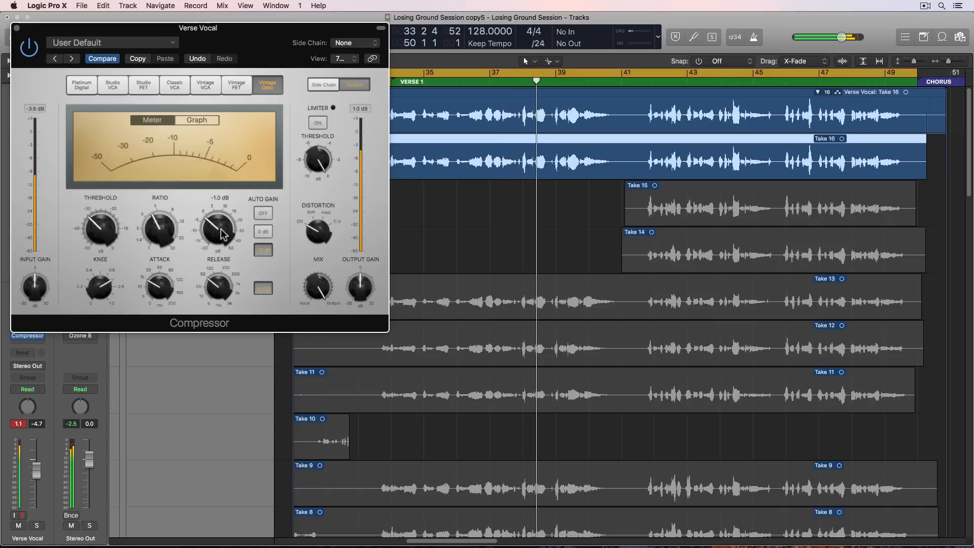
left_click(17, 28)
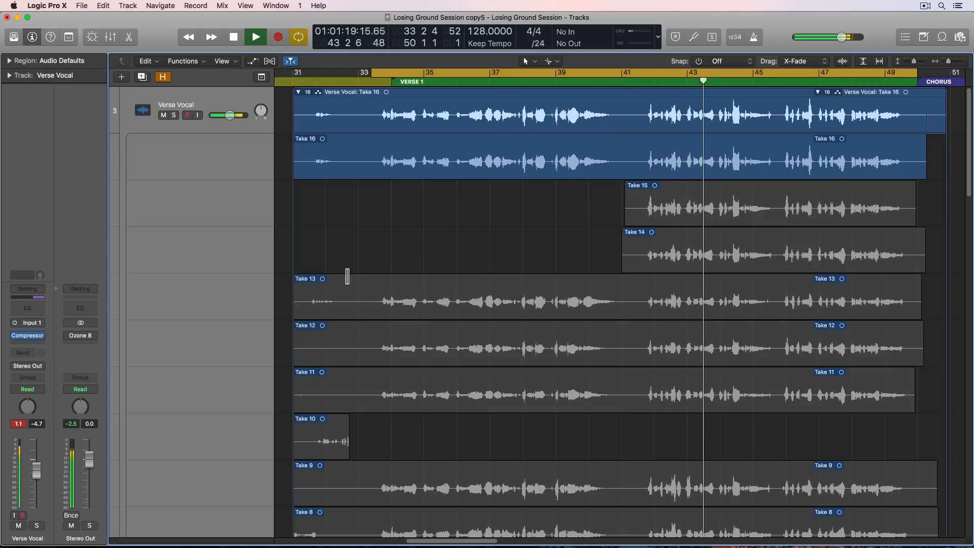
- Turn on the limiter in the Verse Vocal track's Compressor, close the plug-in and stop playback
left_click(28, 335)
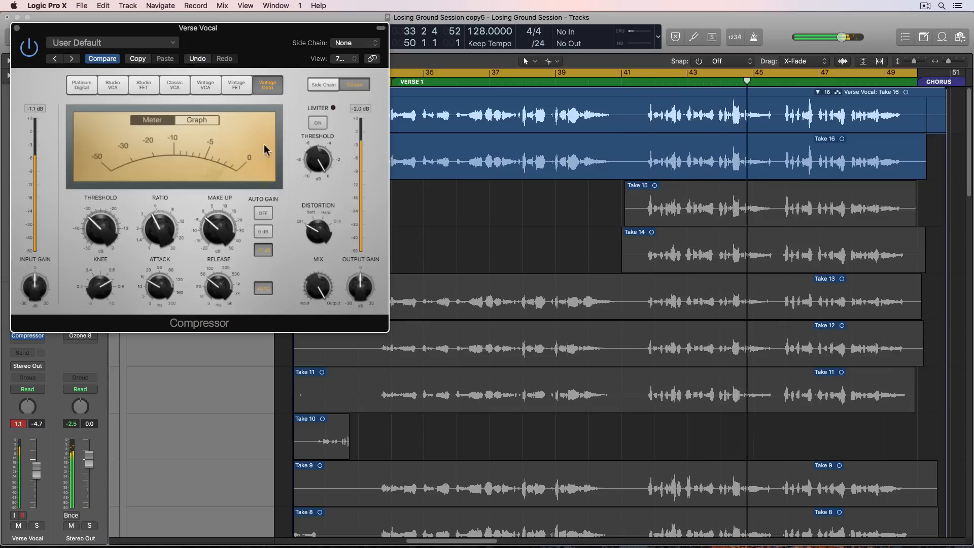
left_click(17, 28)
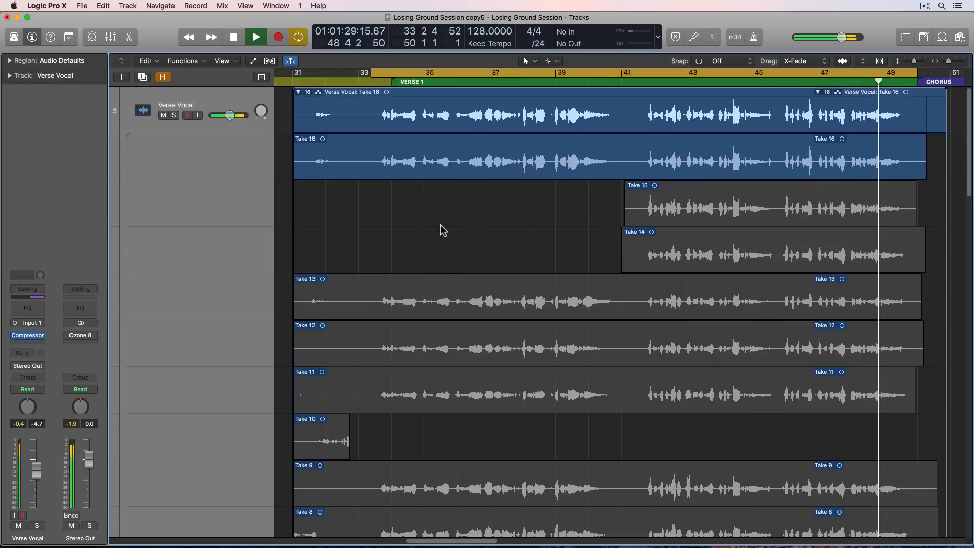
key("space")
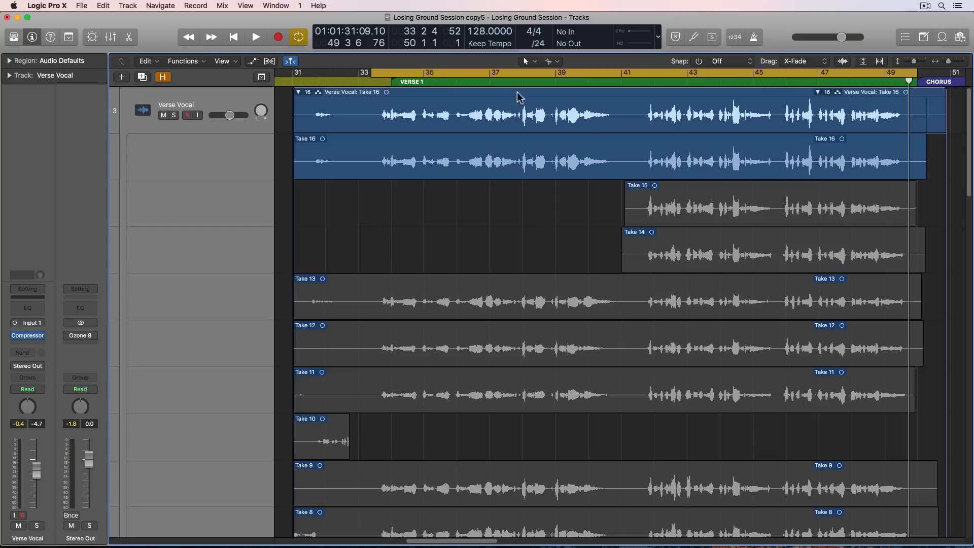
- Try comping the phrase between about bars 36 and 38 from Take 13, and return to Take 16
left_click(405, 83)
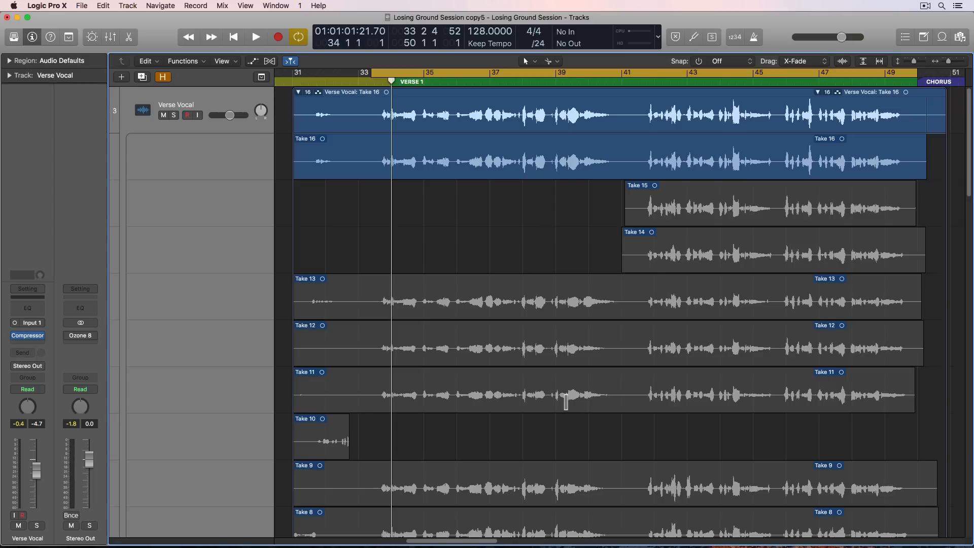
key("super+Down")
key("super+Down")
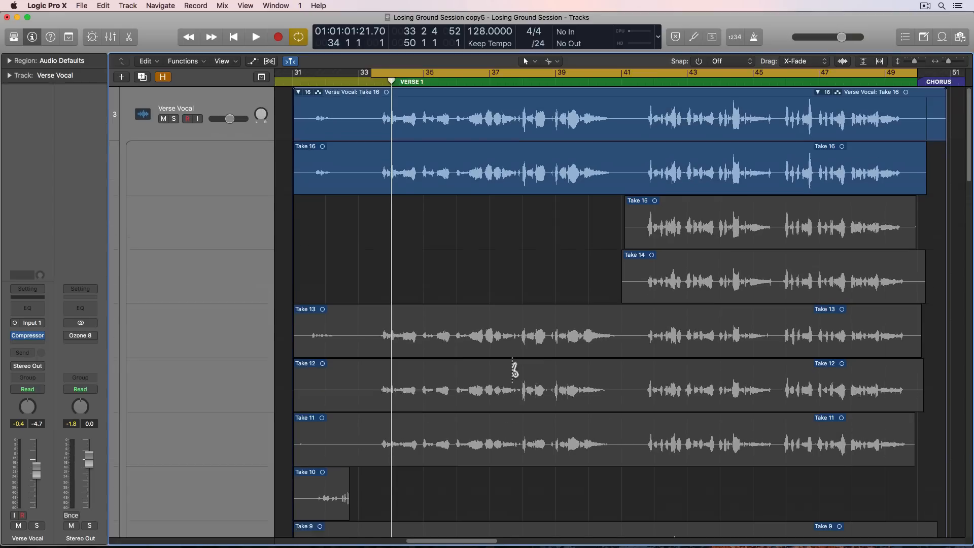
key("super+Right")
key("super+Right")
key("super+Right")
left_click_drag(505, 358, 634, 372)
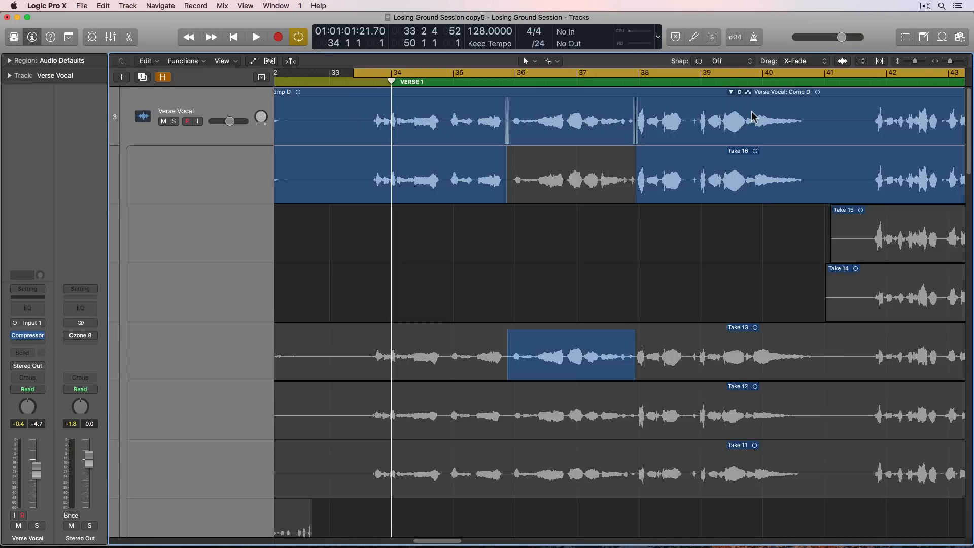
left_click(749, 151)
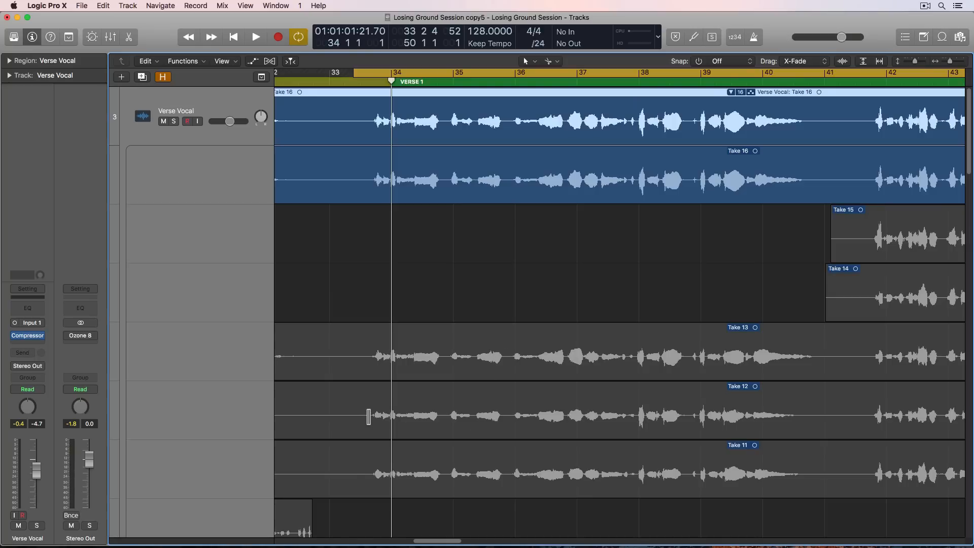
- Try building a verse comp from phrases of Take 12, Take 13, Take 11 and Take 15
left_click_drag(368, 417, 505, 440)
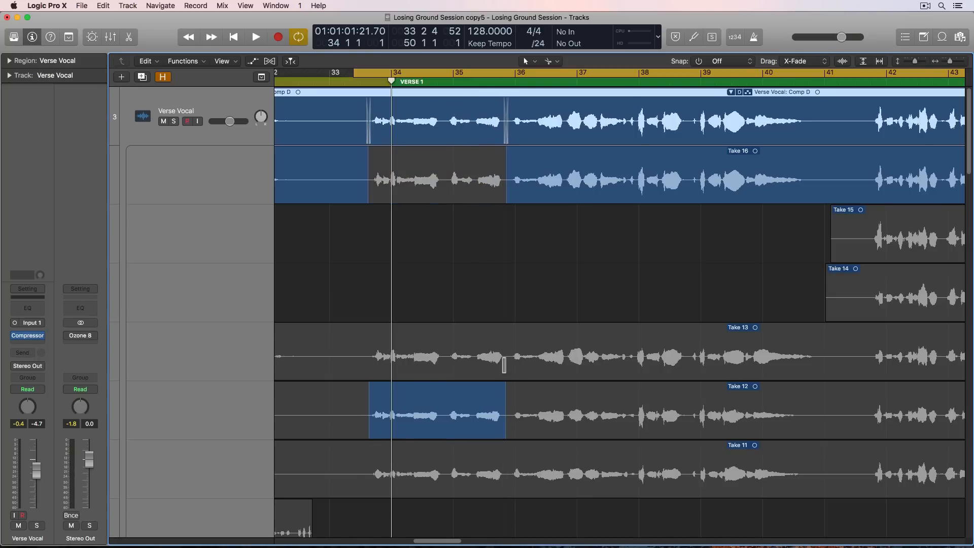
left_click_drag(504, 364, 634, 366)
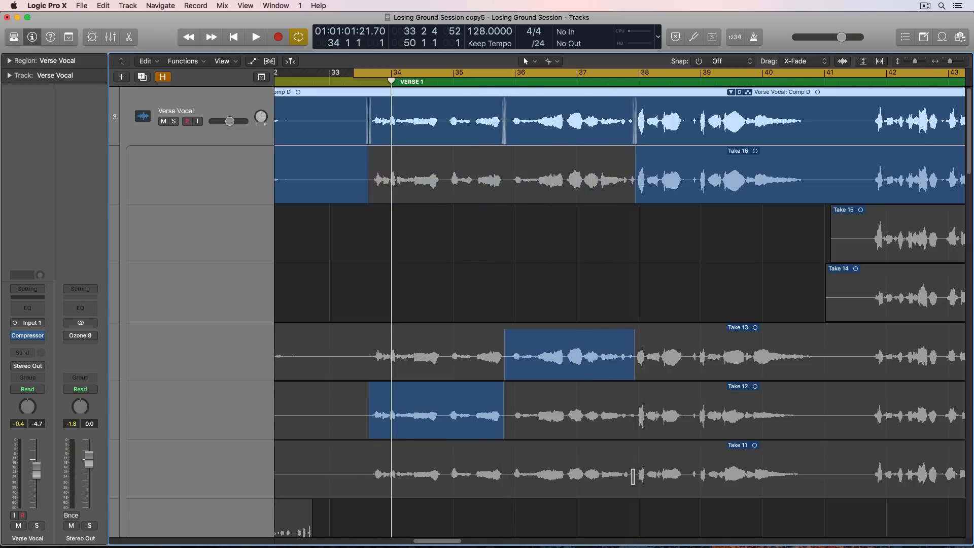
left_click_drag(638, 479, 820, 507)
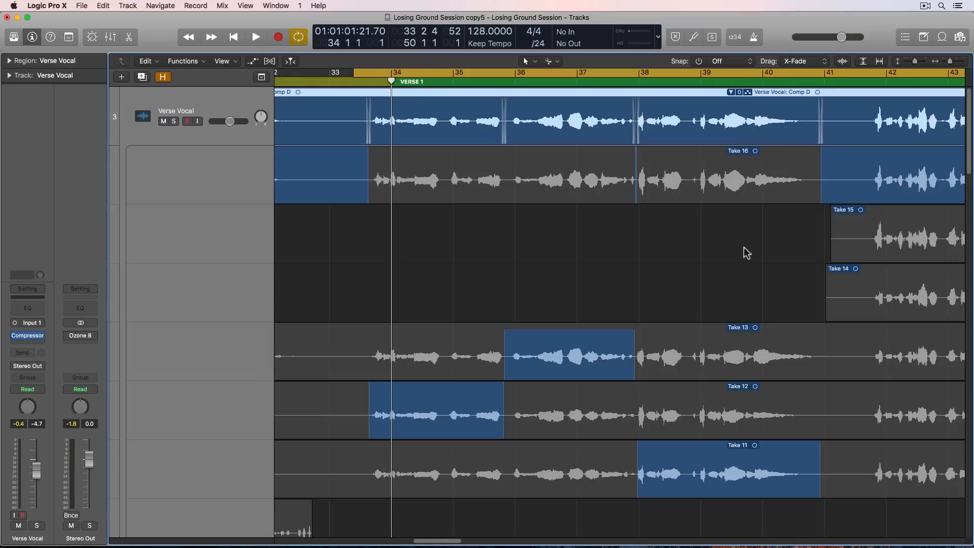
scroll(694, 238, "right", 5)
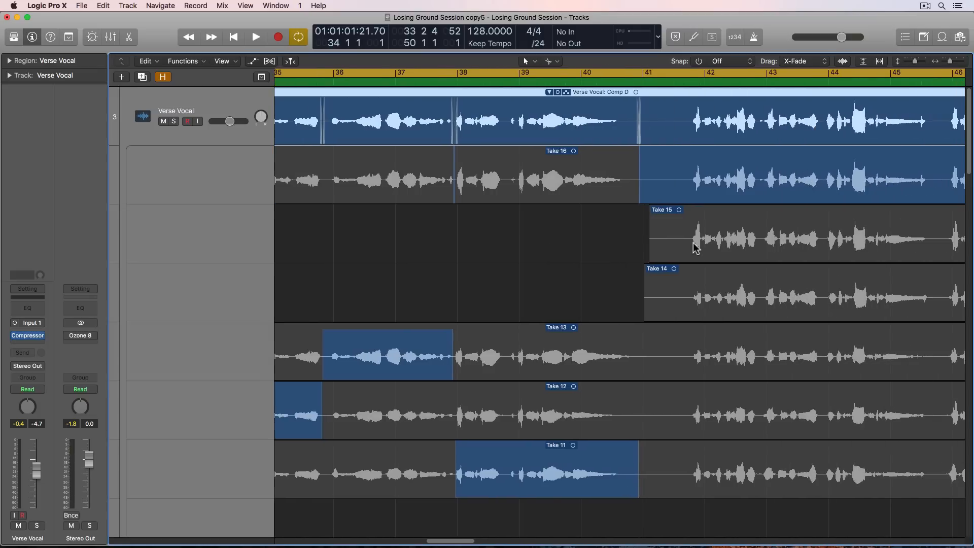
left_click_drag(762, 241, 780, 250)
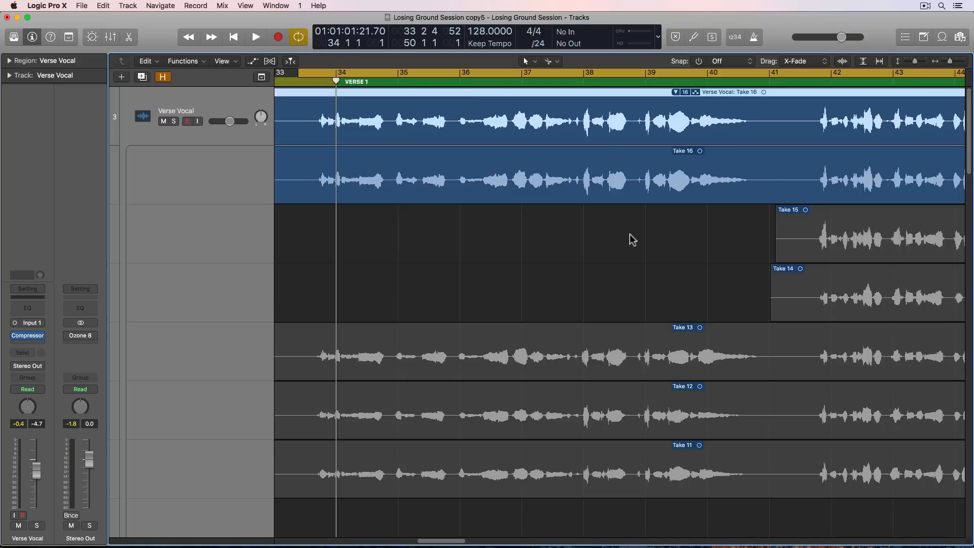
- Shorten the cycle range so it ends shortly after bar 38, around the verse's opening phrases
key("super+Left")
key("super+Left")
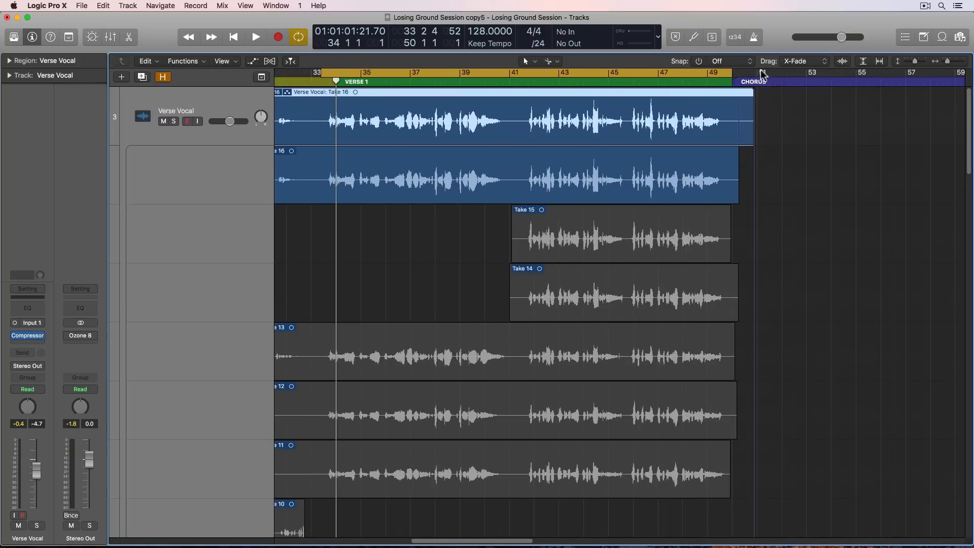
left_click_drag(732, 73, 442, 137)
key("super+Right")
key("super+Right")
key("super+Right")
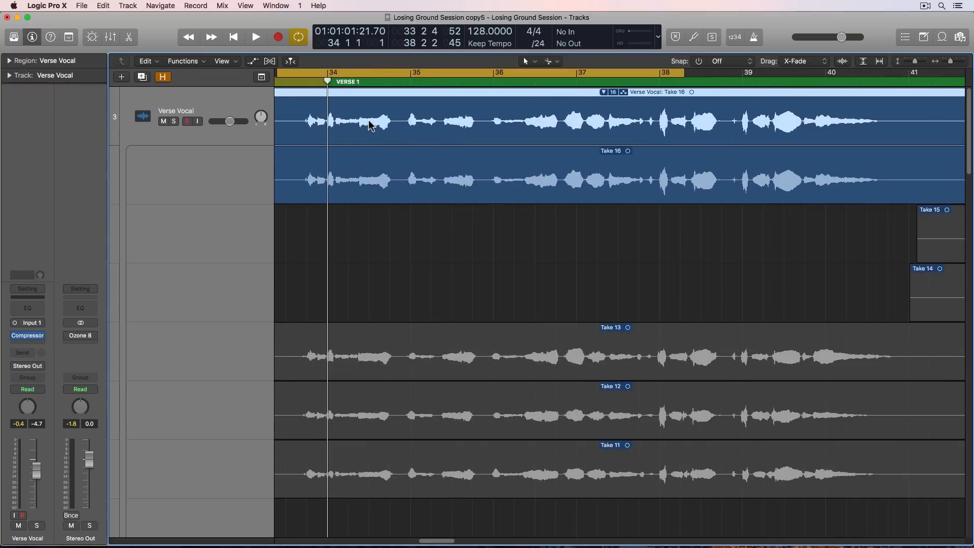
- Play Take 16's opening phrase, comp Take 13 from about mid-bar 33 to just before bar 36, and play the result
scroll(369, 125, "left", 3)
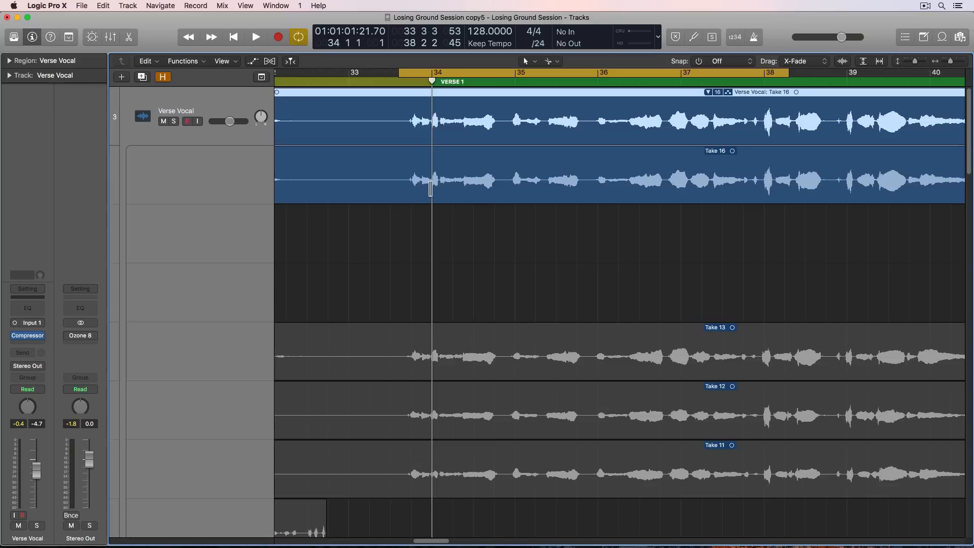
key("space")
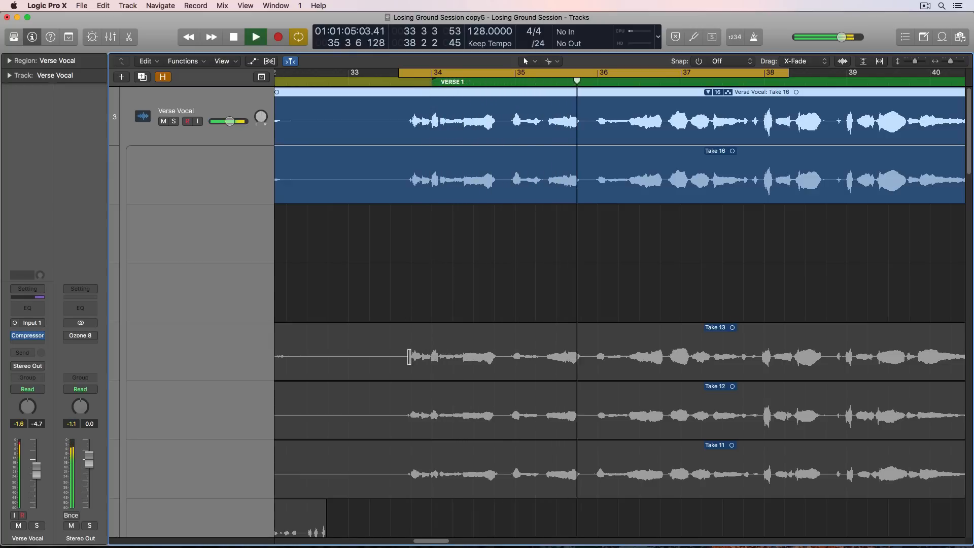
key("space")
left_click_drag(390, 356, 592, 365)
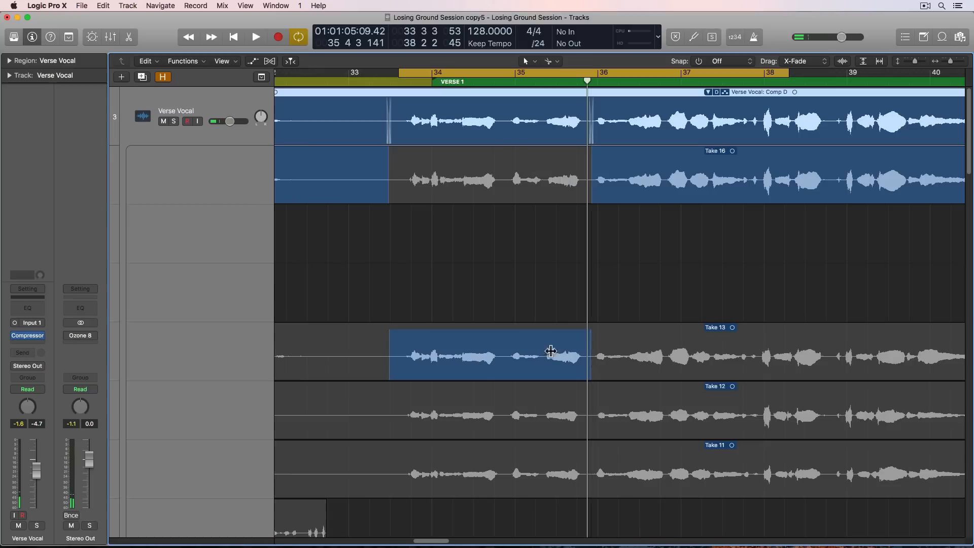
key("space")
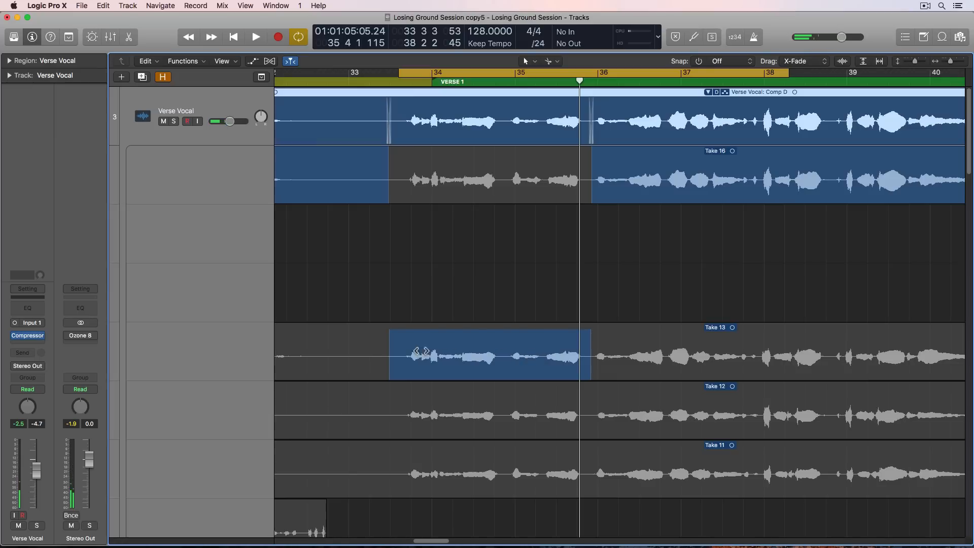
- Try the opening phrase segment from Takes 12, 11 and 16, and return it to Take 13
left_click(432, 398)
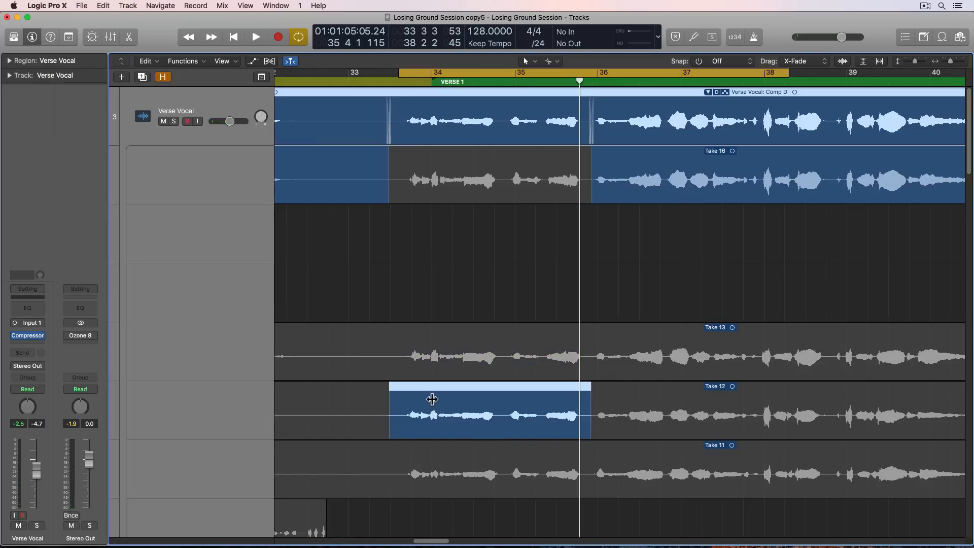
left_click(435, 457)
left_click(440, 416)
left_click(439, 374)
left_click(433, 182)
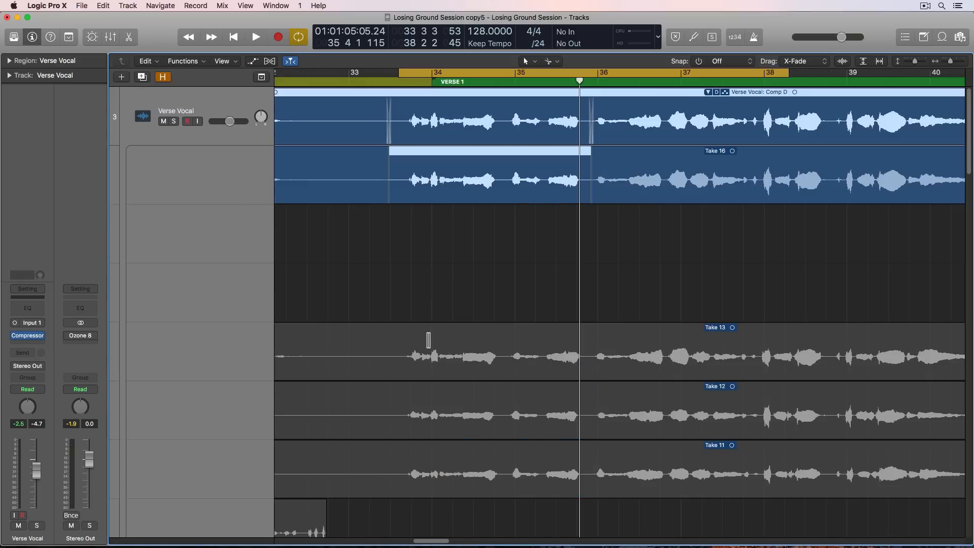
left_click(428, 340)
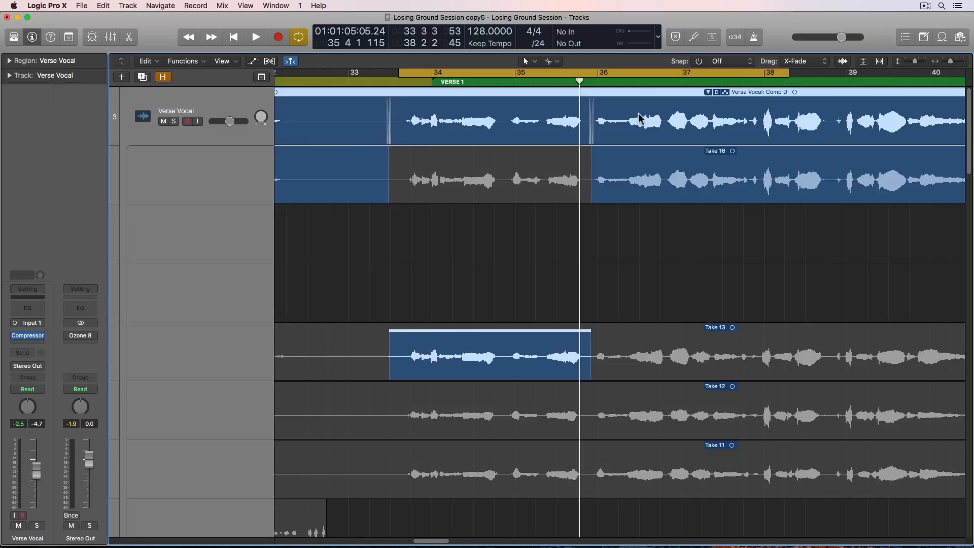
- Switch the opening phrase segment to Take 12 and then Take 11, playing each version
left_click(459, 396)
key("space")
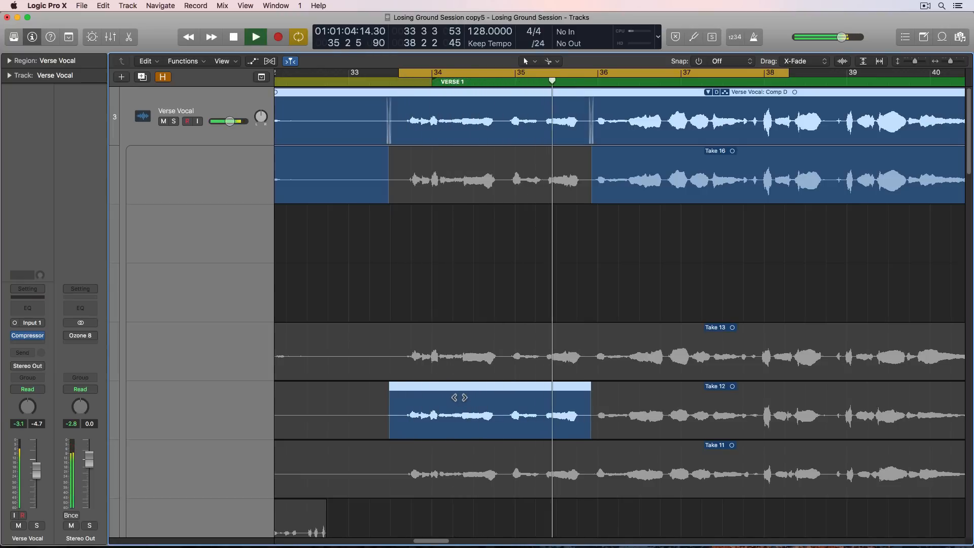
key("space")
left_click(455, 472)
key("space")
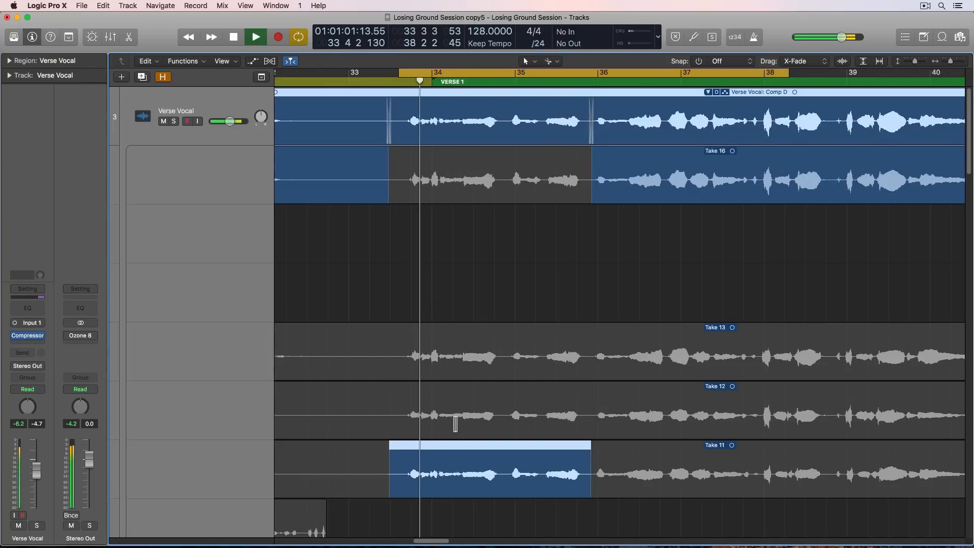
- Audition the opening phrase segment from Take 9 and then Take 8
scroll(455, 424, "down", 10)
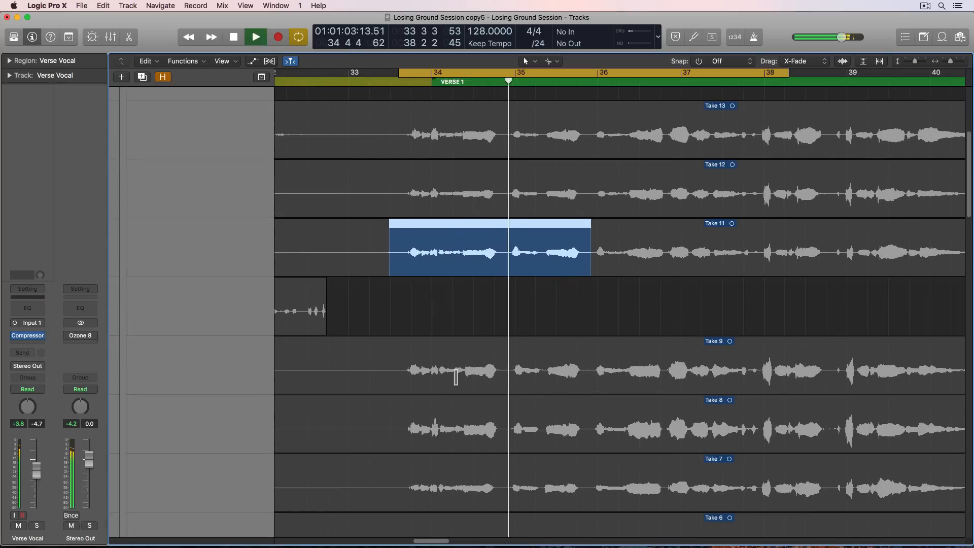
key("space")
left_click(455, 377)
key("space")
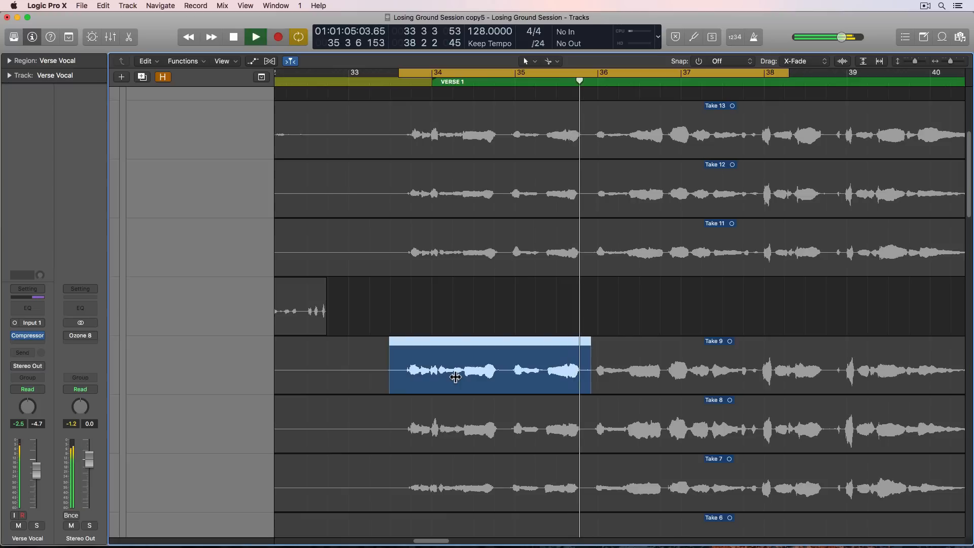
key("space")
left_click(472, 426)
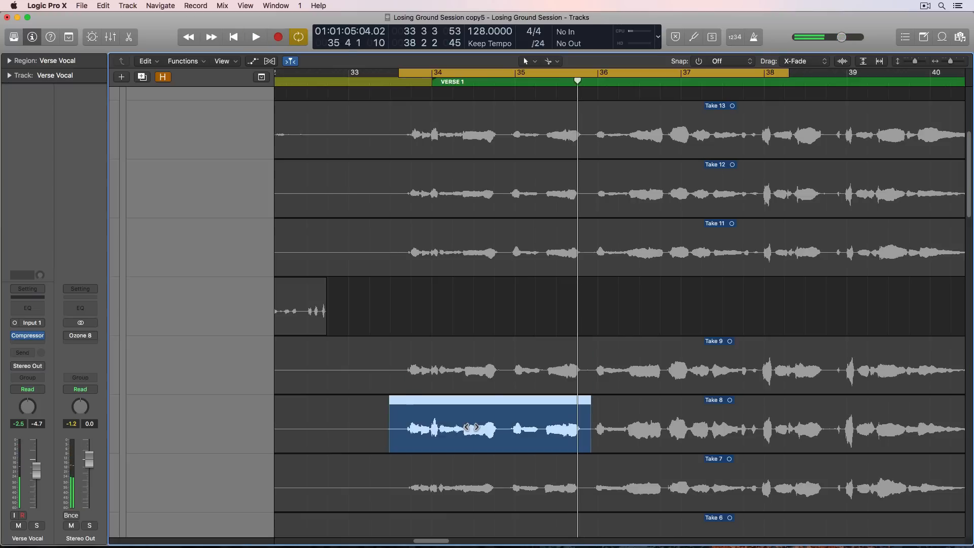
key("shift+space")
- Stop playback and use Take 9 for the opening phrase segment ending just before bar 36
scroll(470, 425, "right", 4)
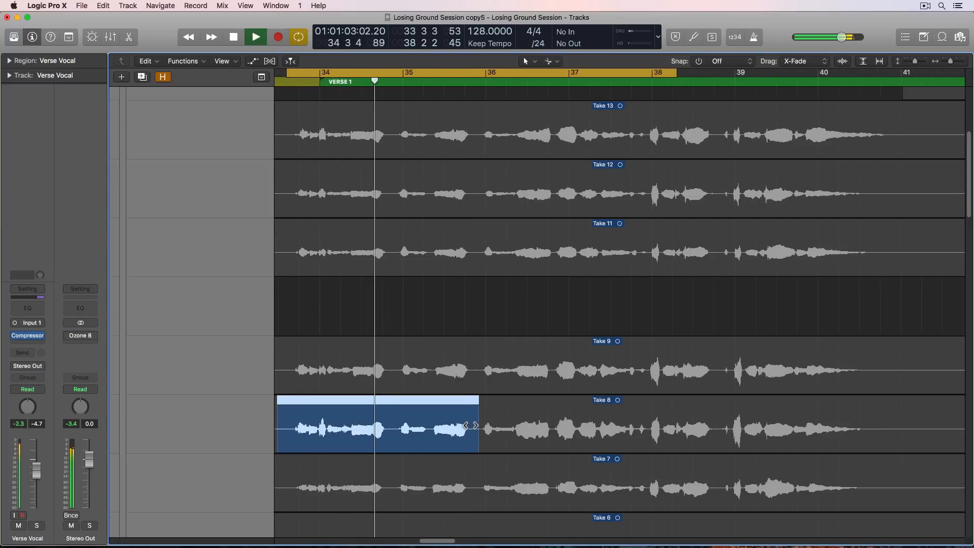
scroll(470, 425, "left", 2)
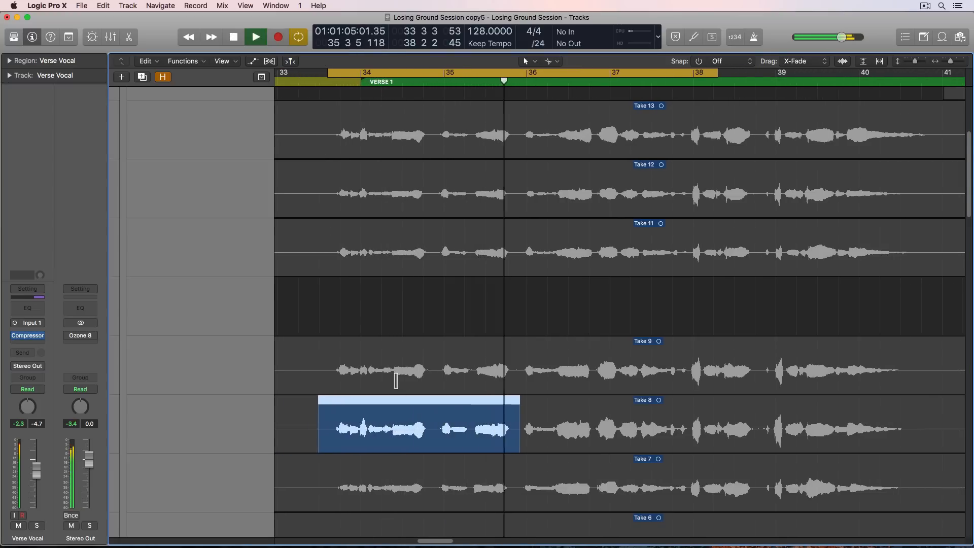
scroll(396, 380, "down", 3)
key("space")
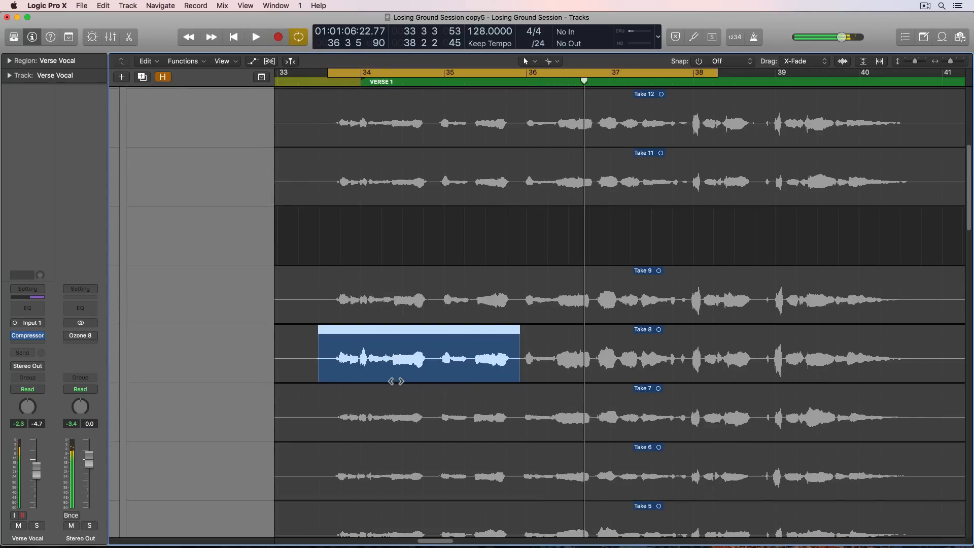
left_click(363, 300)
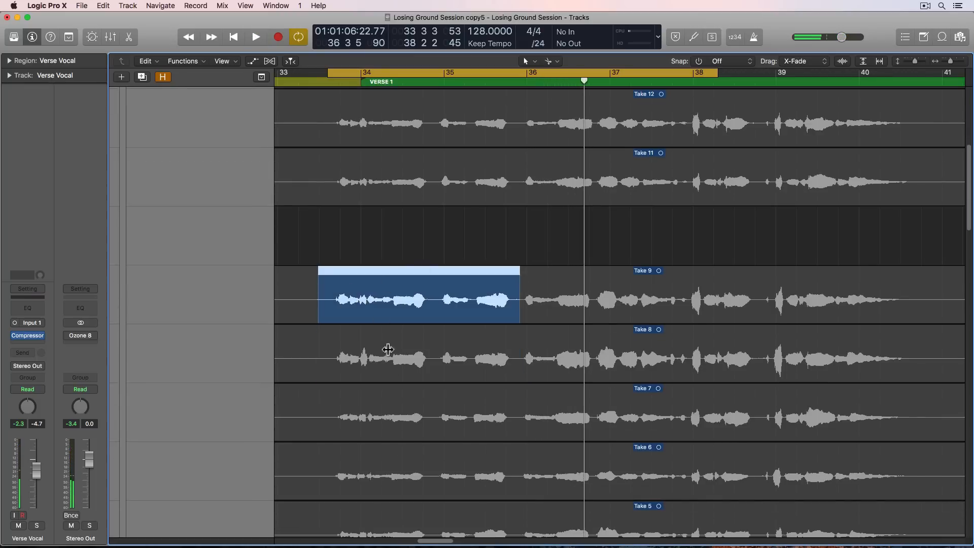
scroll(388, 349, "down", 4)
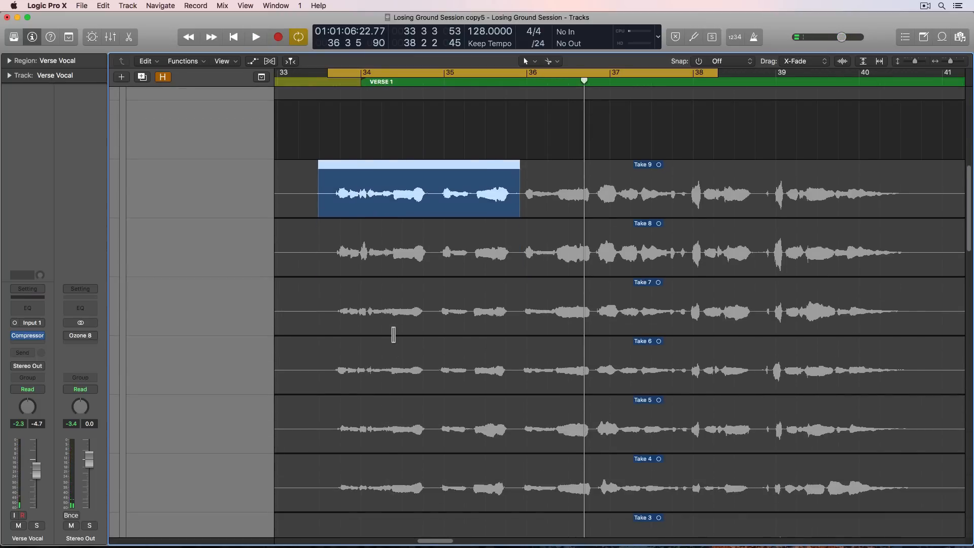
scroll(393, 334, "up", 3)
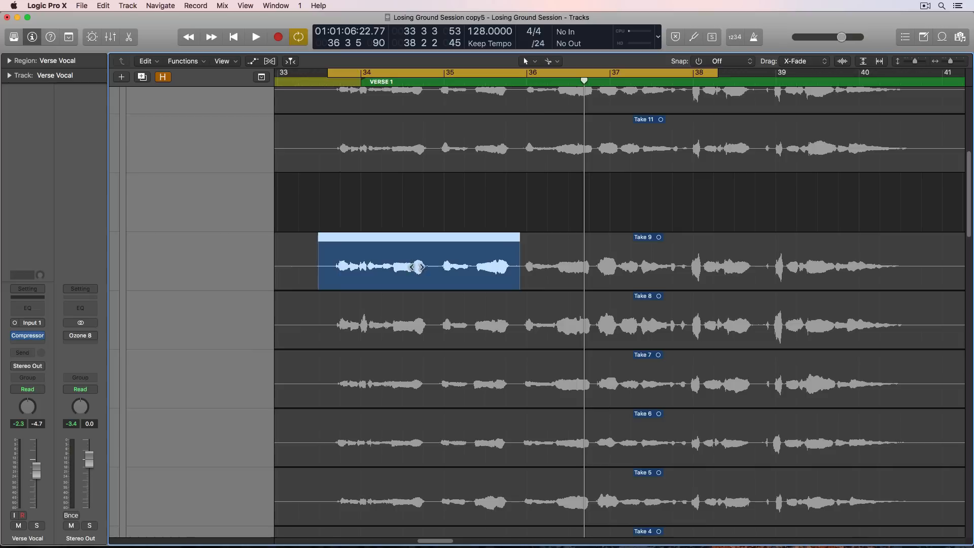
scroll(431, 268, "up", 12)
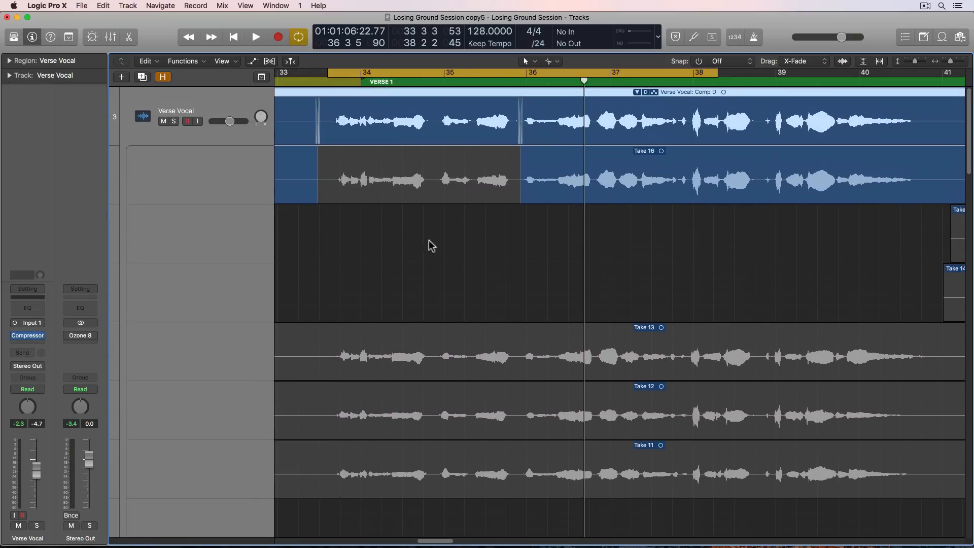
- Comp the second half of the opening phrase, from just before bar 35 to just before bar 36, from Take 16 and play it
left_click_drag(433, 173, 559, 195)
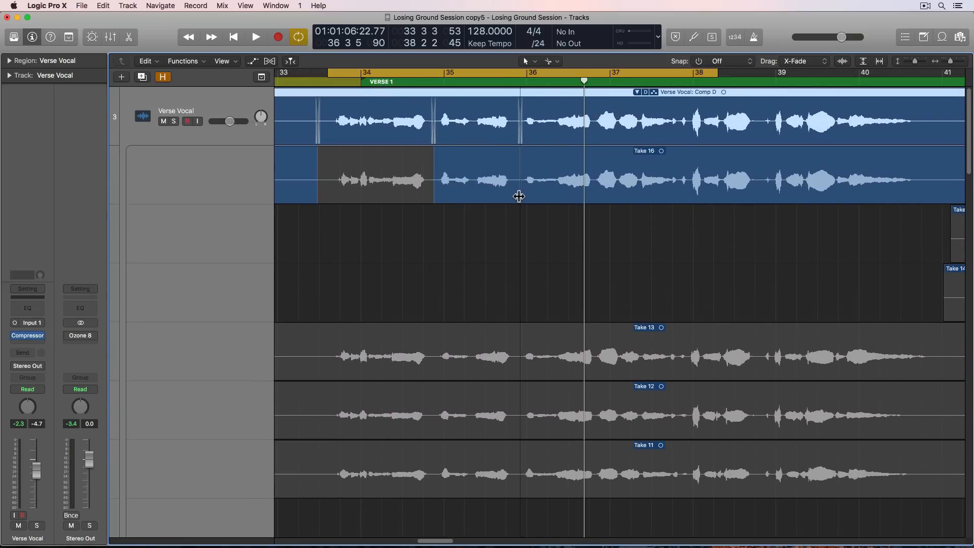
key("space")
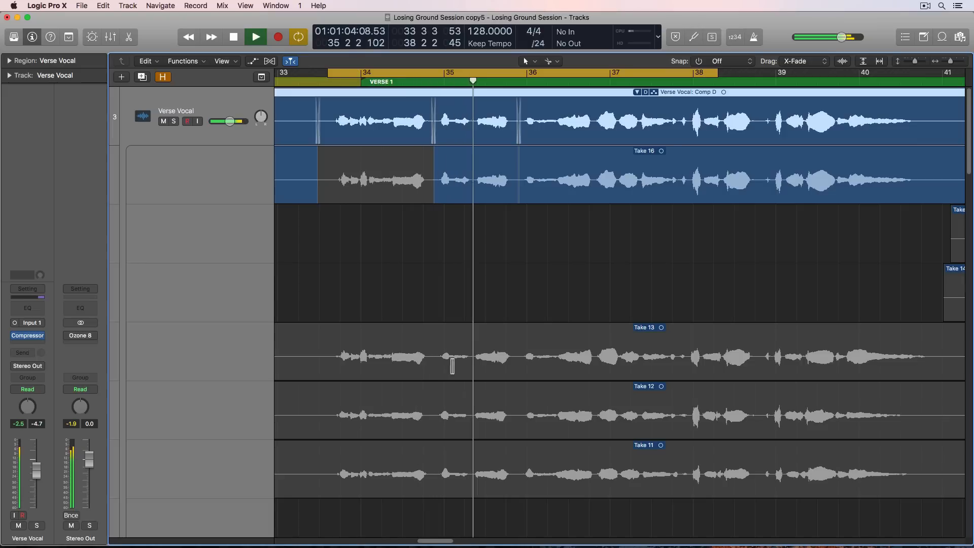
key("space")
- Switch the segment between about bars 35 and 36 to Take 13 and play it back repeatedly
left_click(457, 351)
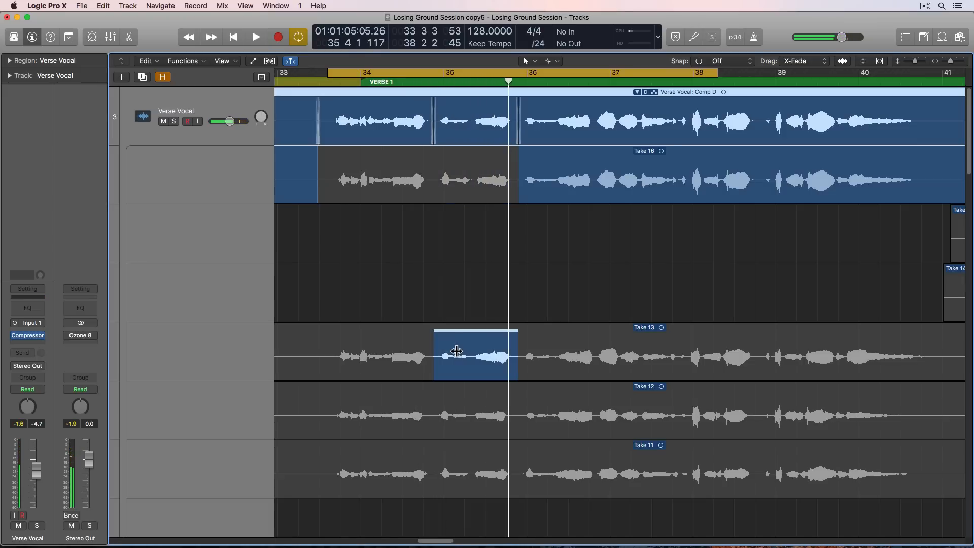
key("space")
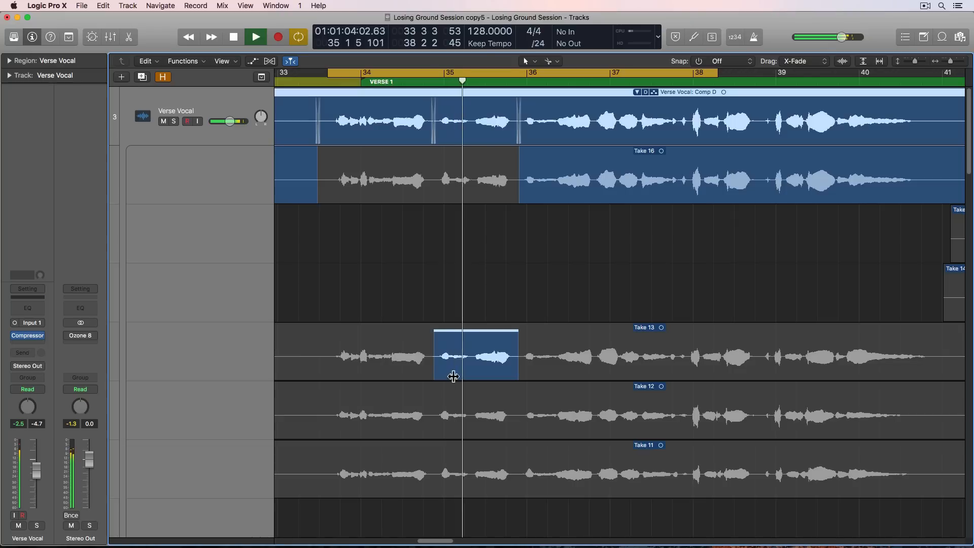
key("space")
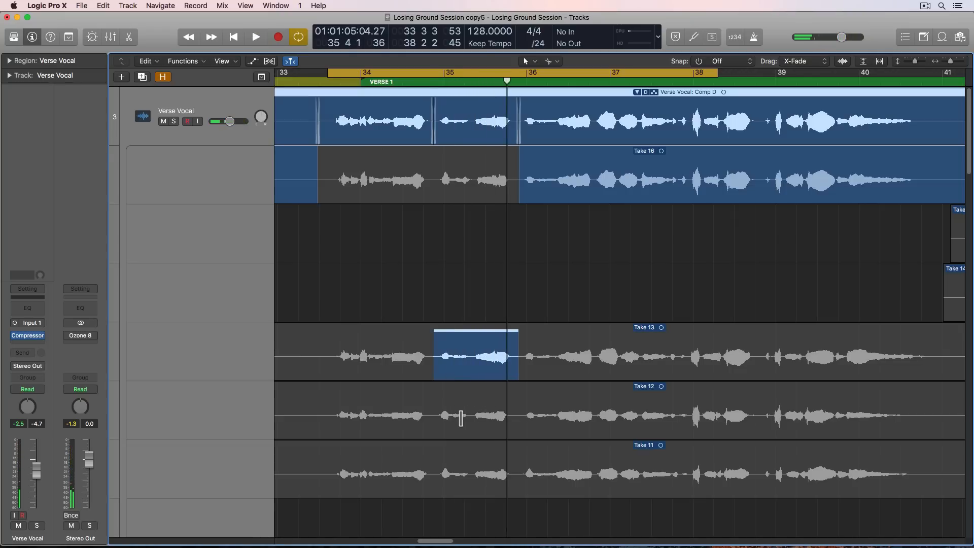
key("space")
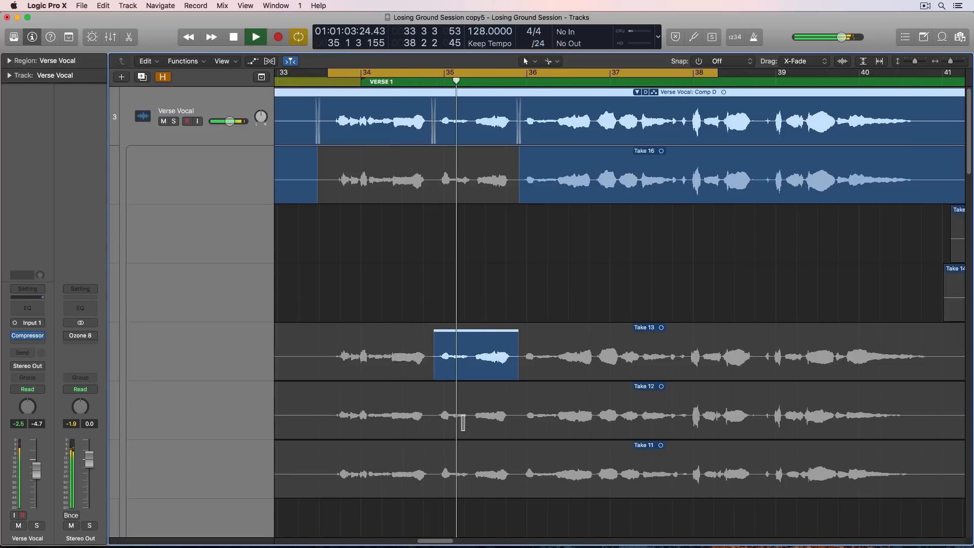
key("space")
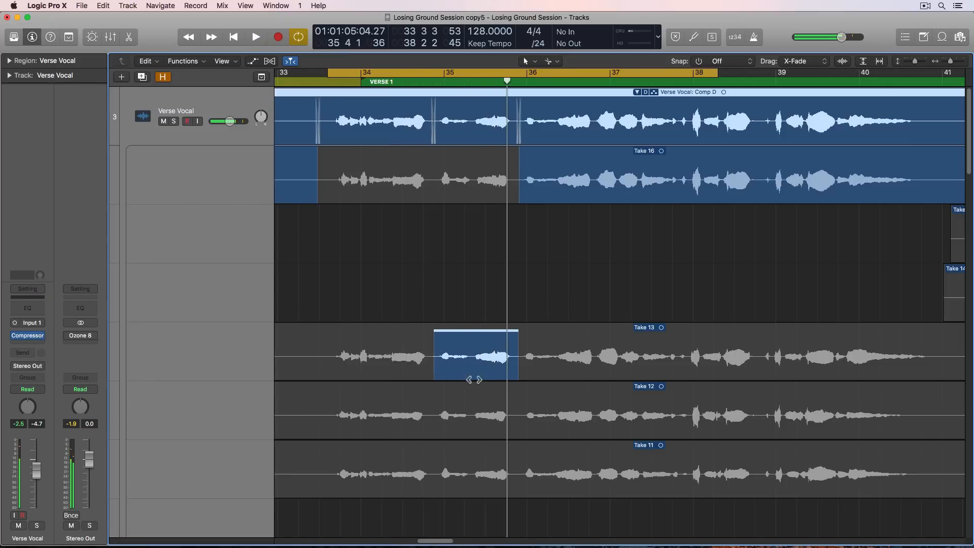
- Comp the phrase's last words before bar 36 from Take 12, and move the cycle range to run from just before bar 35 to mid-bar 39
left_click_drag(471, 410, 517, 435)
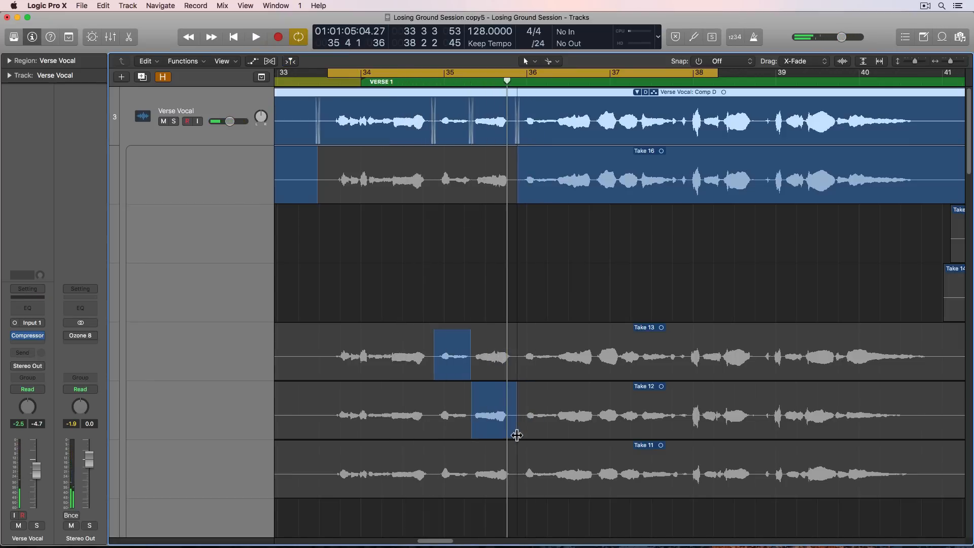
key("space")
key("cmd+f")
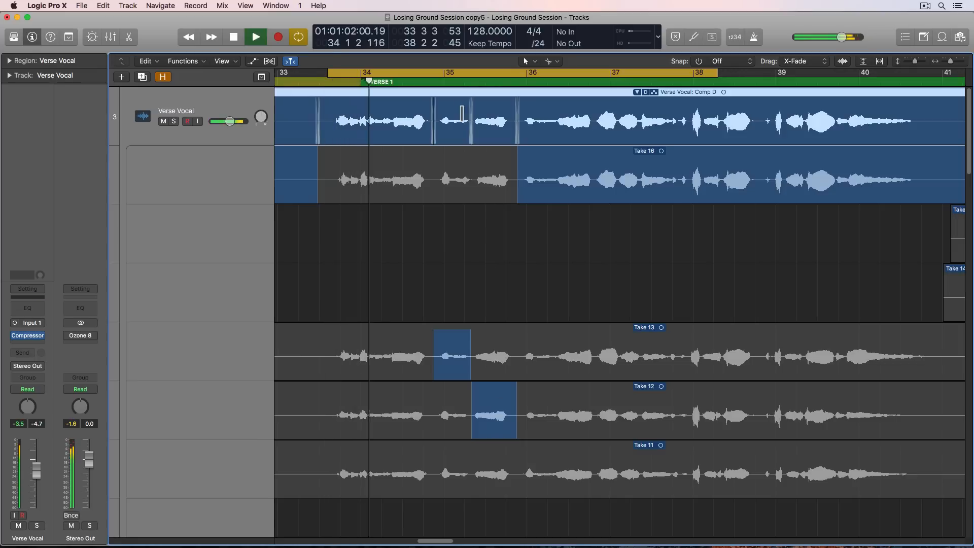
left_click_drag(425, 71, 528, 71)
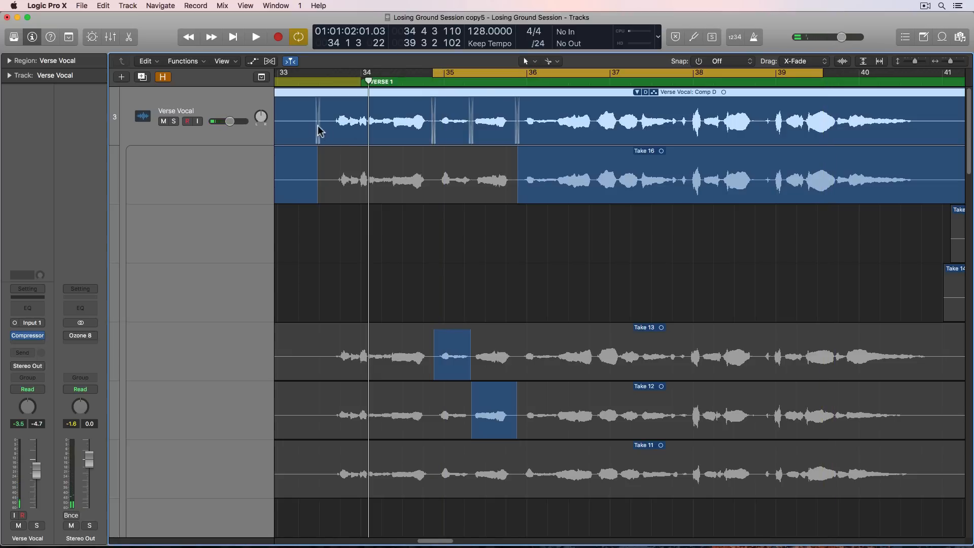
key("space")
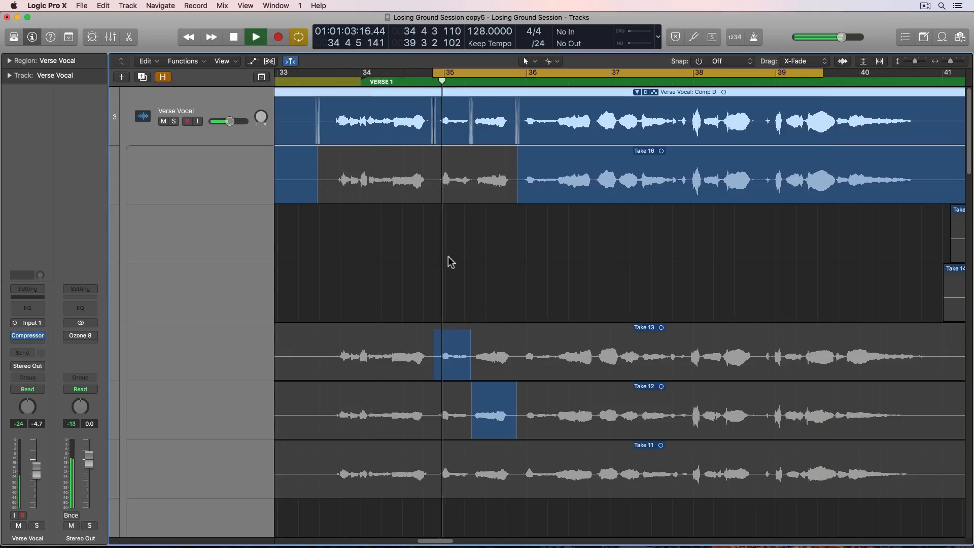
- Audition the short segment just before bar 36 from Take 11 and then Take 9
left_click(426, 458)
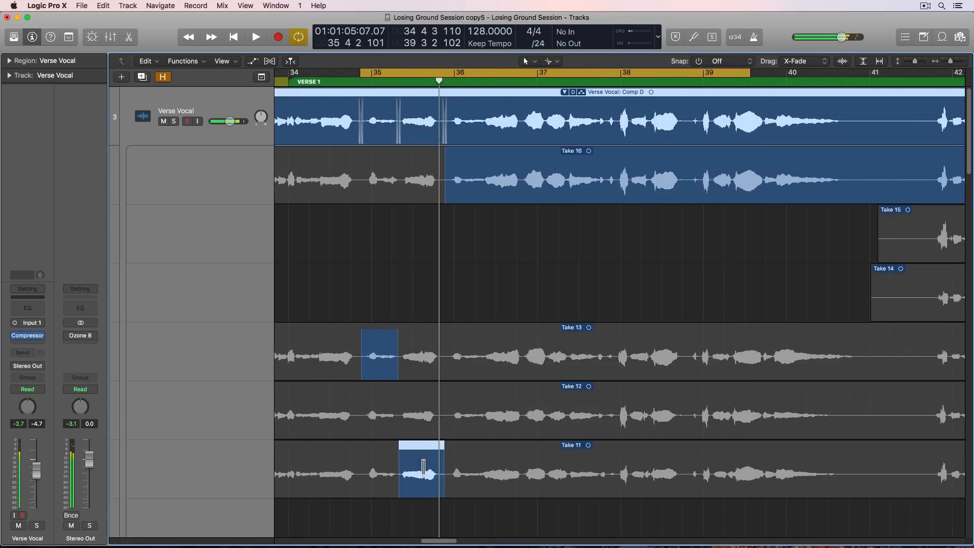
scroll(421, 436, "down", 3)
left_click(418, 426)
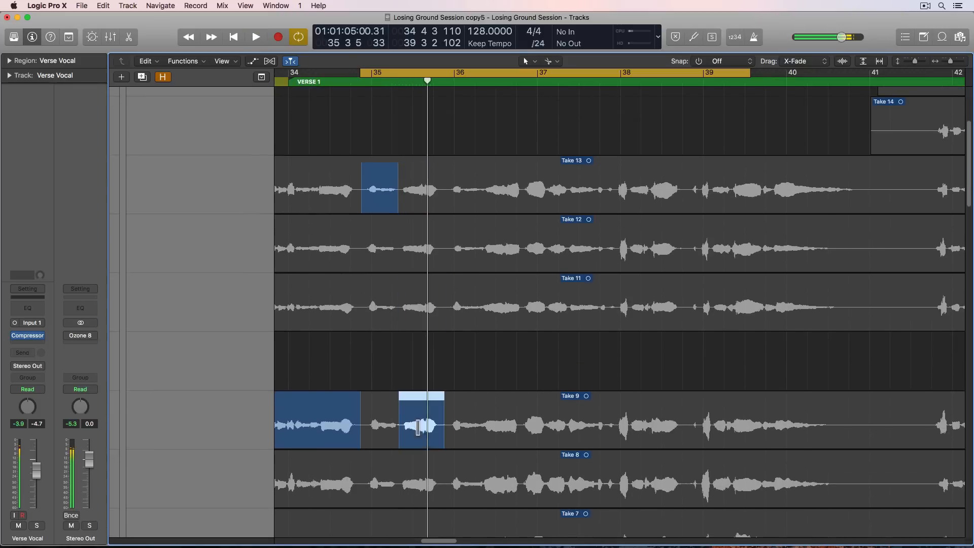
key("space")
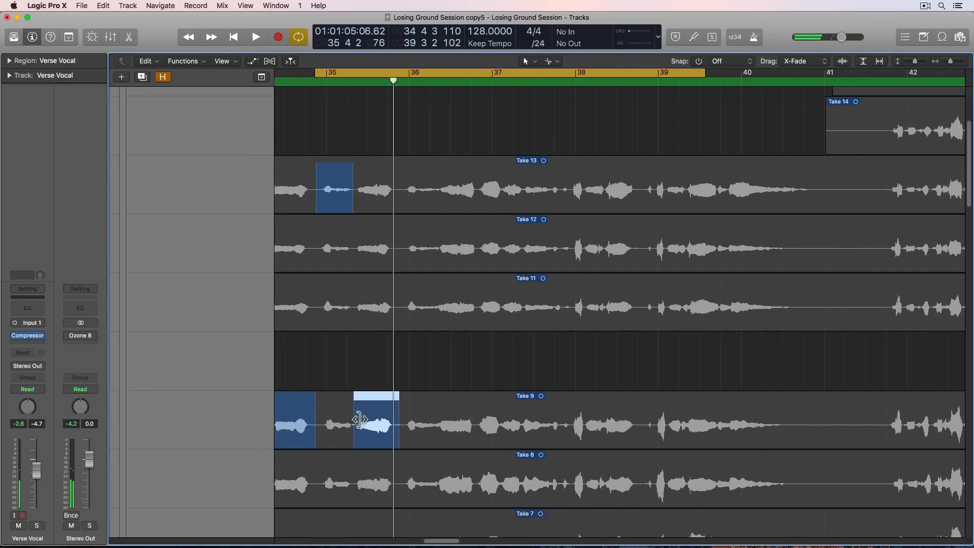
- Switch the short segment just before bar 36 to Take 8
scroll(380, 417, "left", 3)
scroll(380, 417, "down", 3)
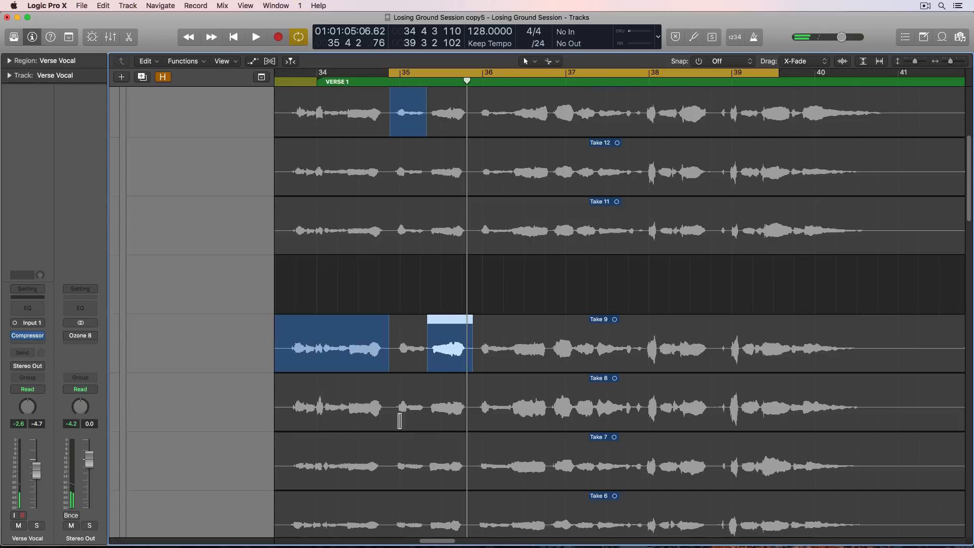
left_click(440, 400)
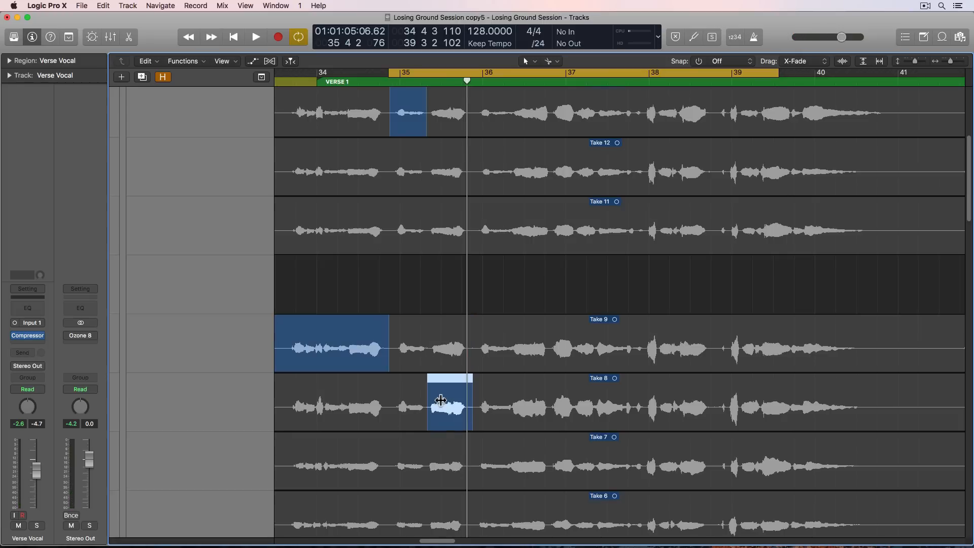
- Play back the short Take 8 segment just before bar 36 and compare it with the same segment from Take 9
key("space")
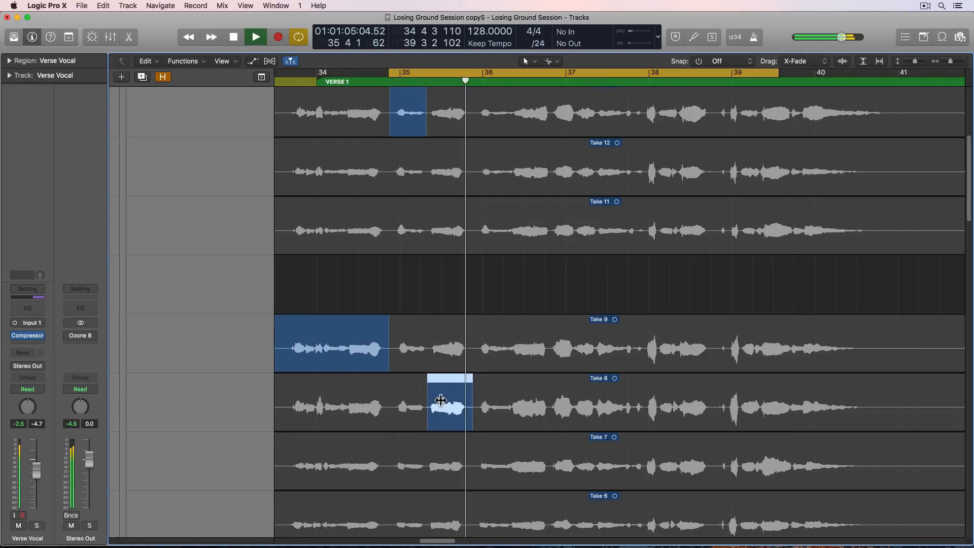
key("space")
key("space")
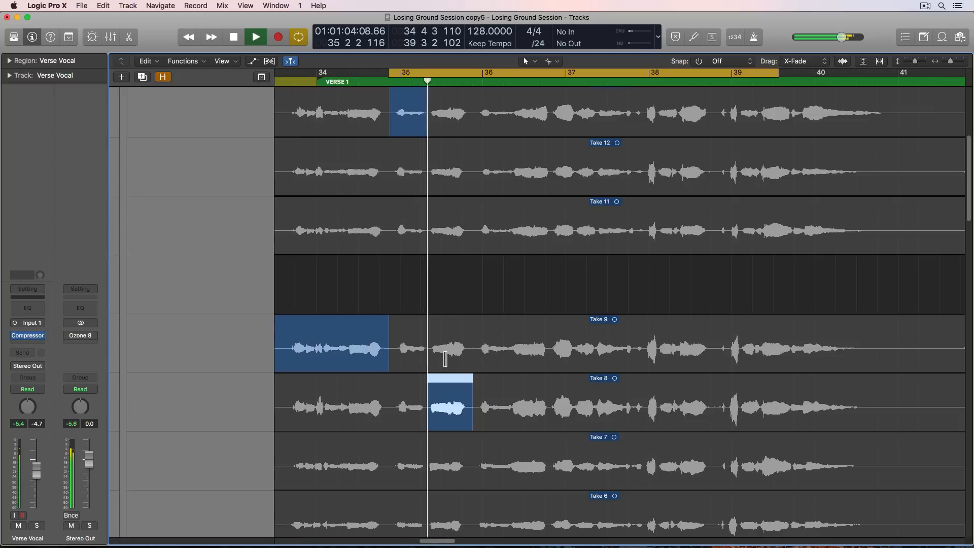
key("space")
left_click(445, 358)
key("space")
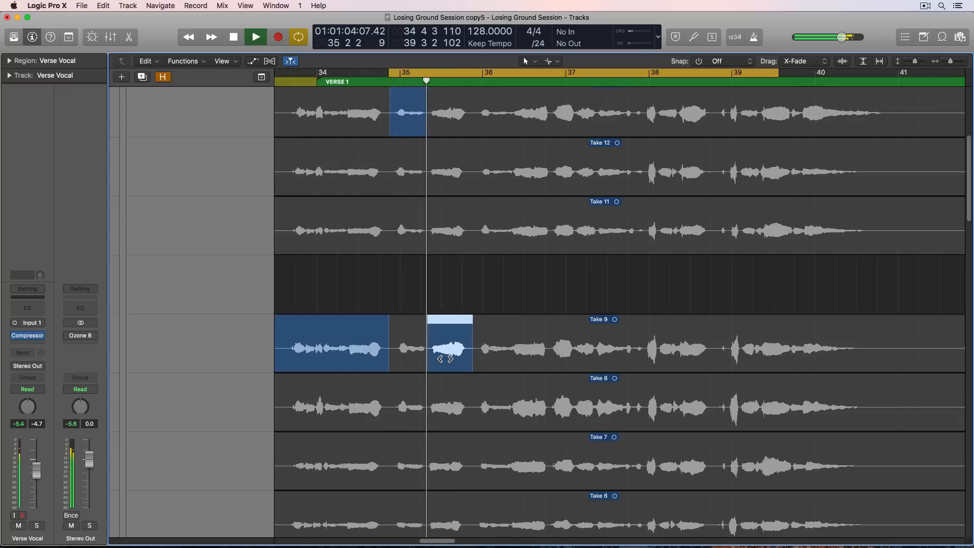
key("space")
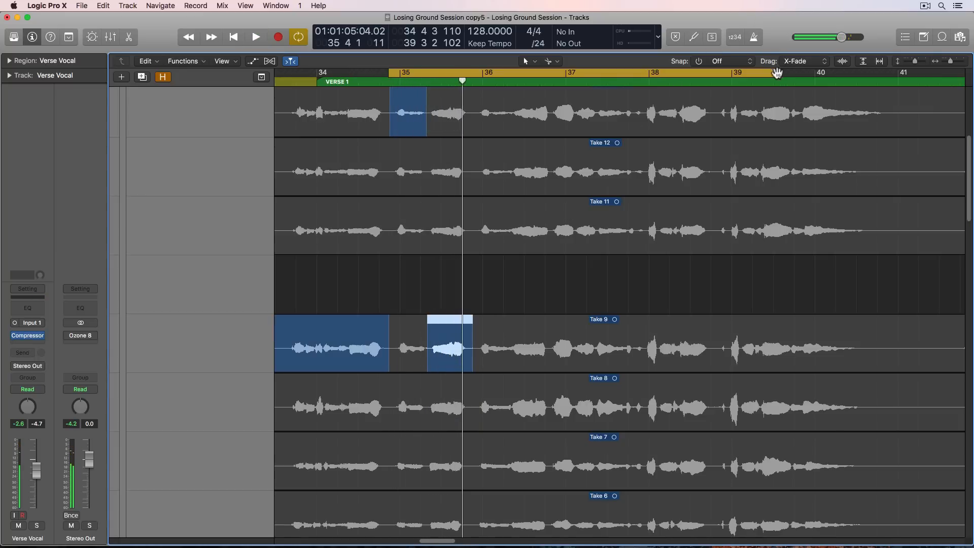
- Shorten the cycle range to span from just before bar 35 to just before bar 36 and start looped playback
left_click_drag(777, 73, 474, 126)
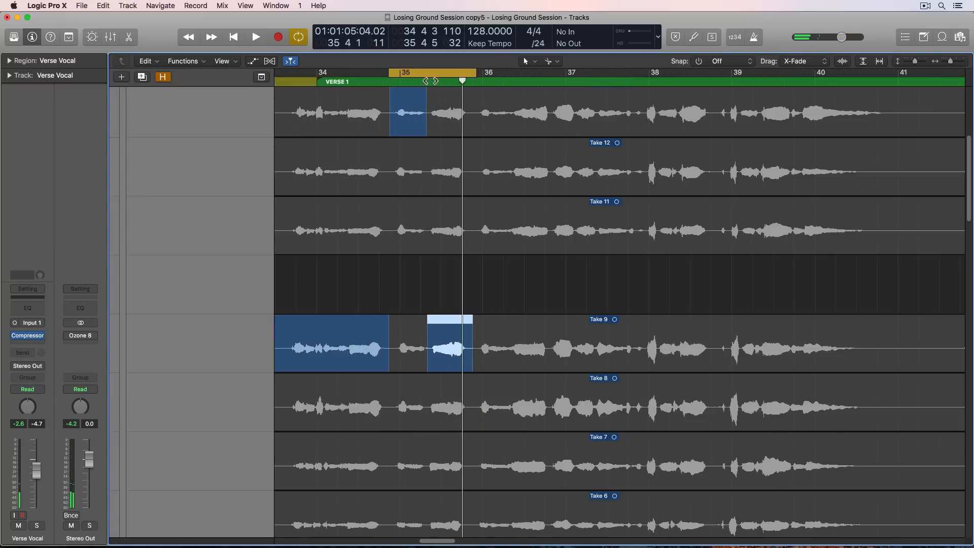
left_click_drag(430, 74, 426, 74)
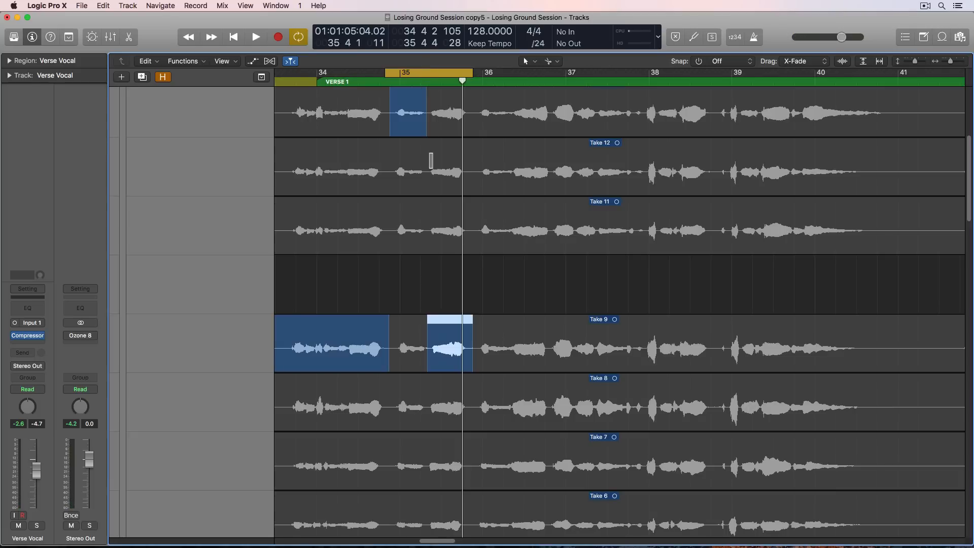
key("space")
- Audition the short segment just before bar 36 from Takes 8, 5, 4, 3 and 1 during looped playback
scroll(445, 301, "down", 2)
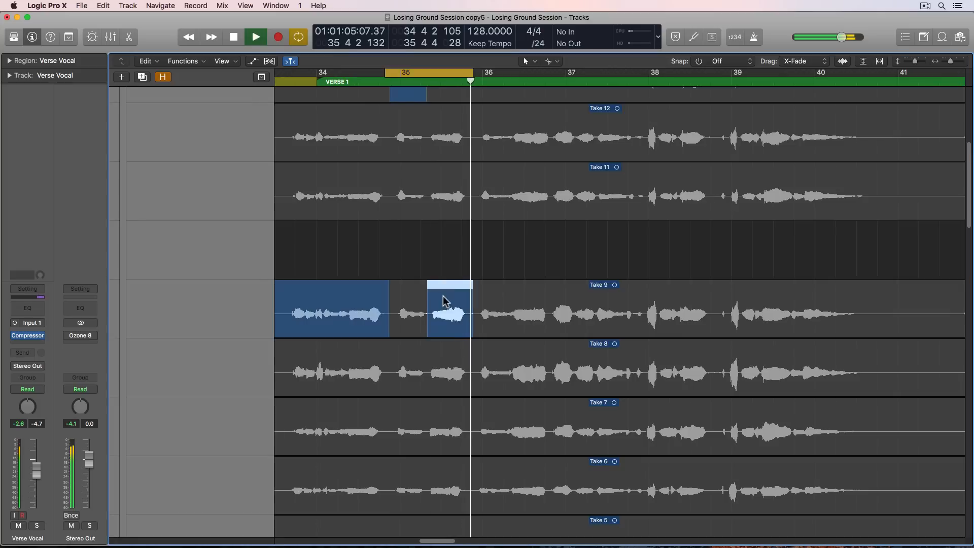
left_click(435, 391)
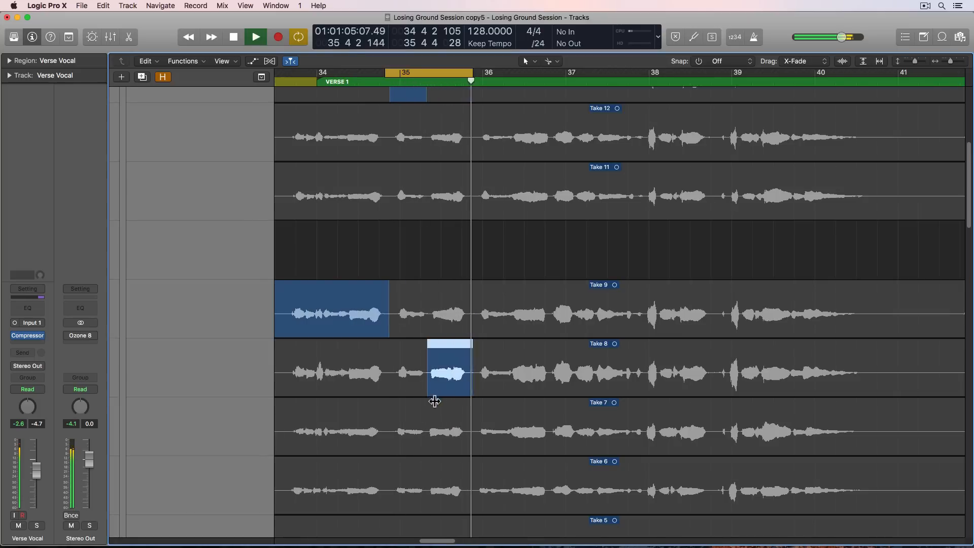
scroll(442, 380, "down", 8)
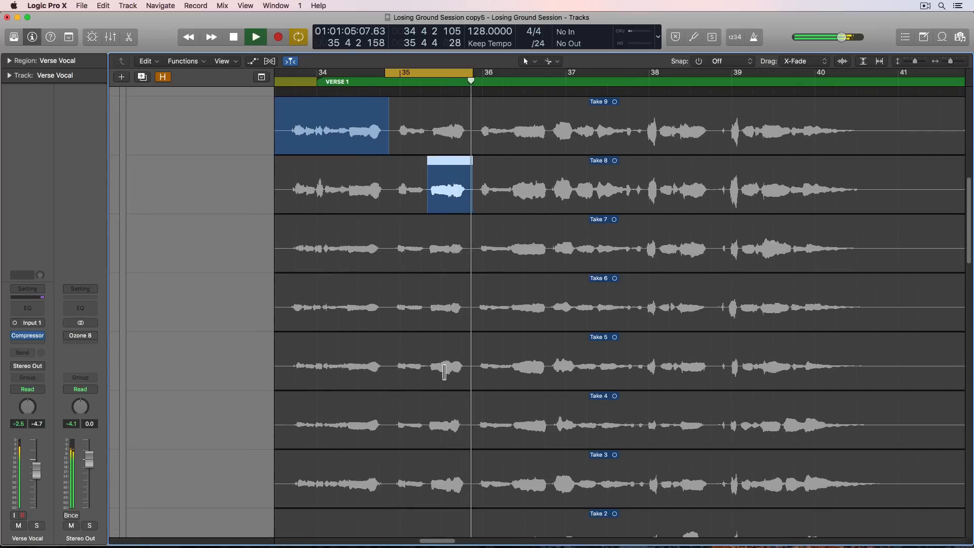
left_click(444, 372)
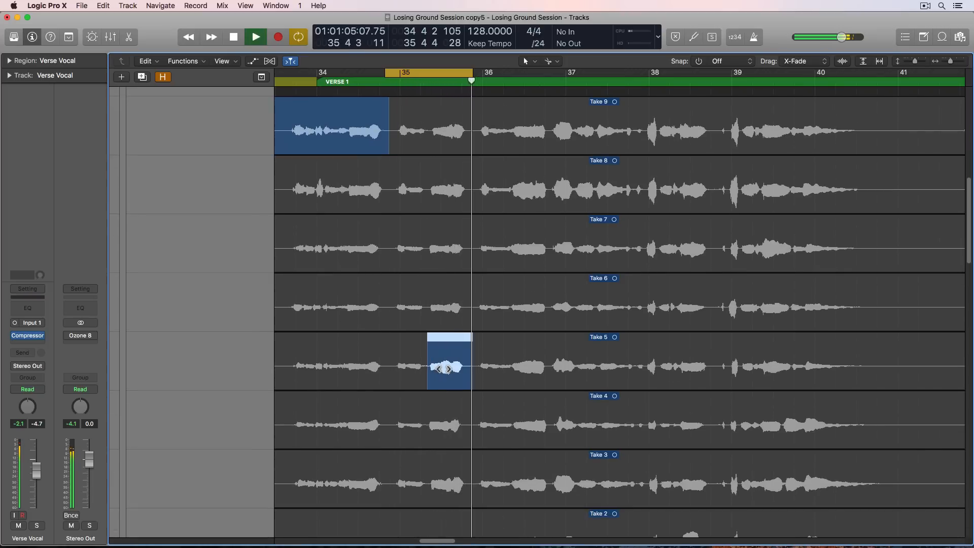
left_click(450, 422)
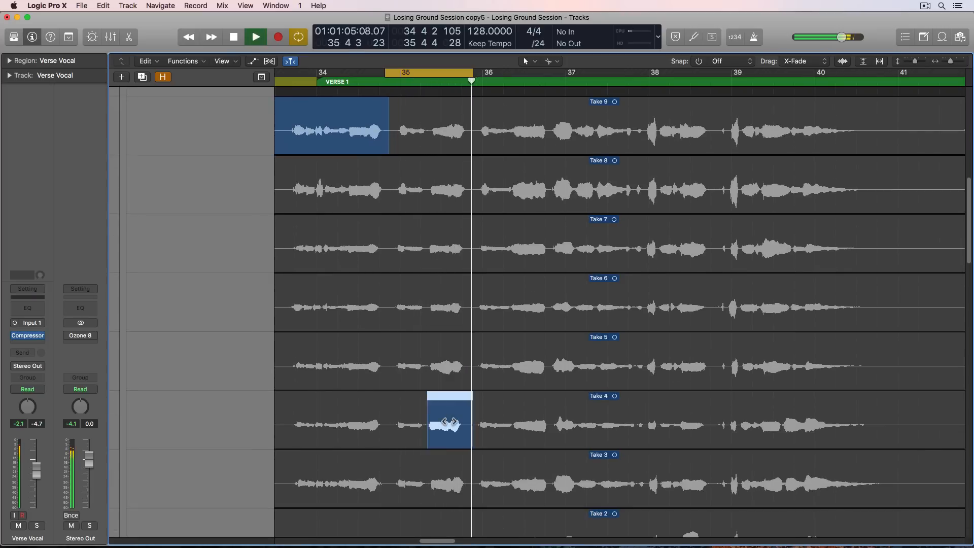
scroll(436, 431, "down", 1)
left_click(425, 440)
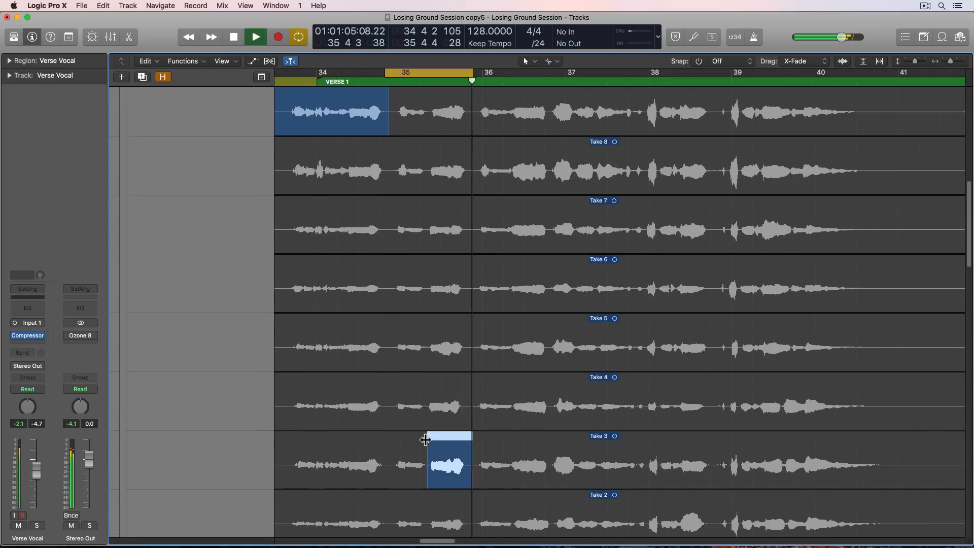
scroll(425, 439, "down", 5)
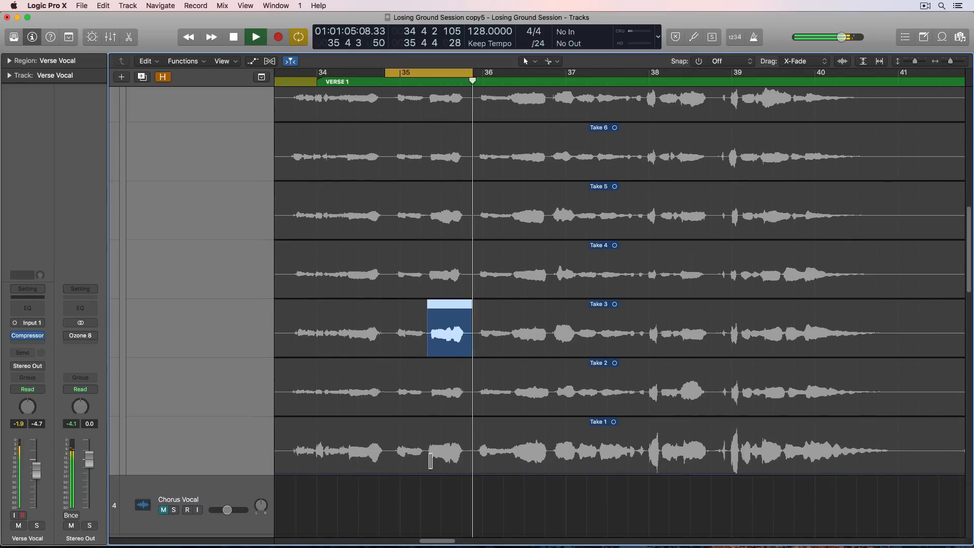
left_click(431, 460)
key("space")
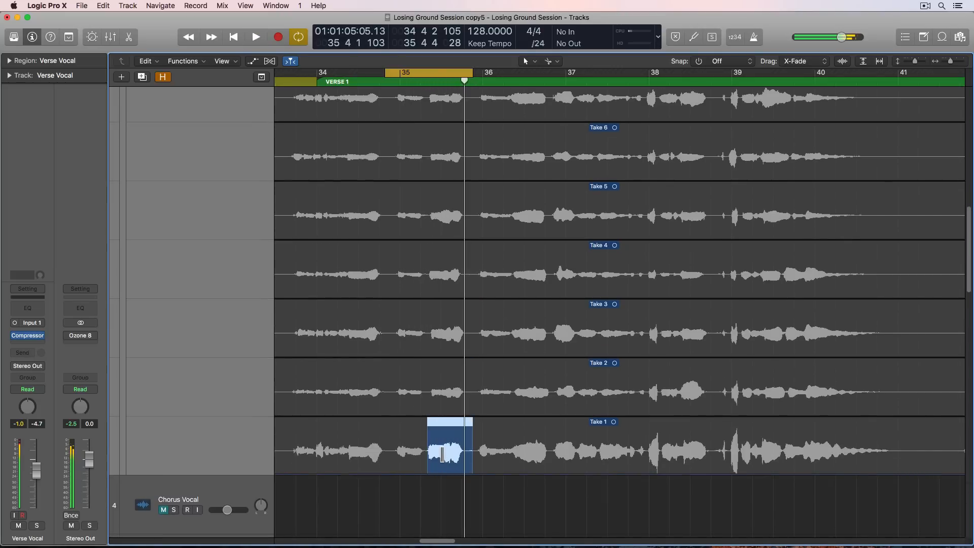
- Return the segment just before bar 36 to Take 9, switch it to Take 8 and play it back
scroll(442, 454, "up", 8)
left_click(444, 210)
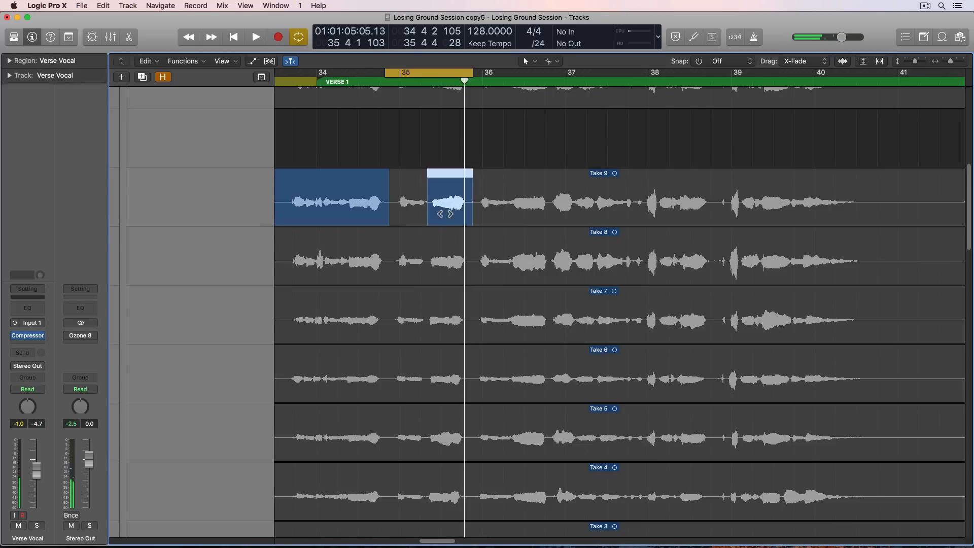
left_click(445, 245)
key("space")
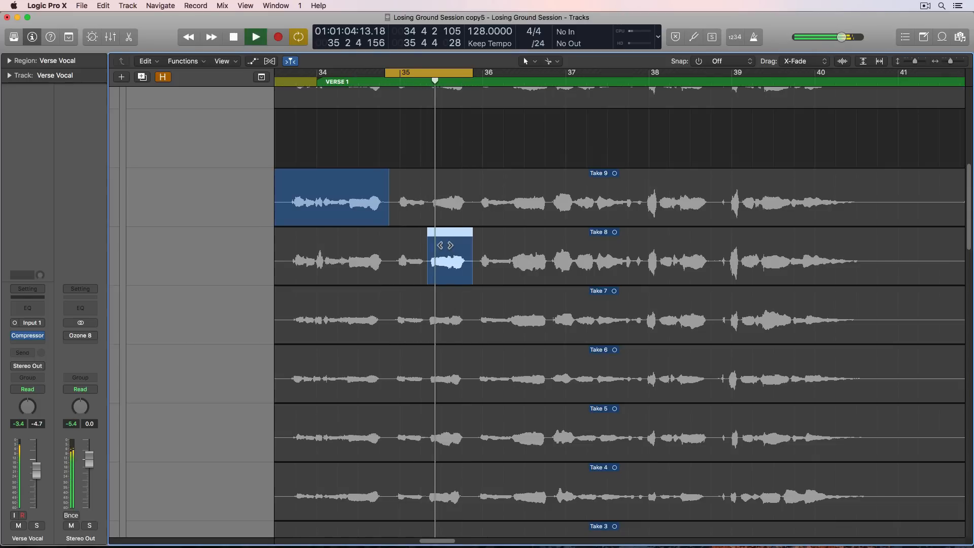
key("space")
- Set a new cycle range from just before bar 36 to late in bar 40 and play the Take 16 phrase
key("c")
scroll(474, 221, "up", 10)
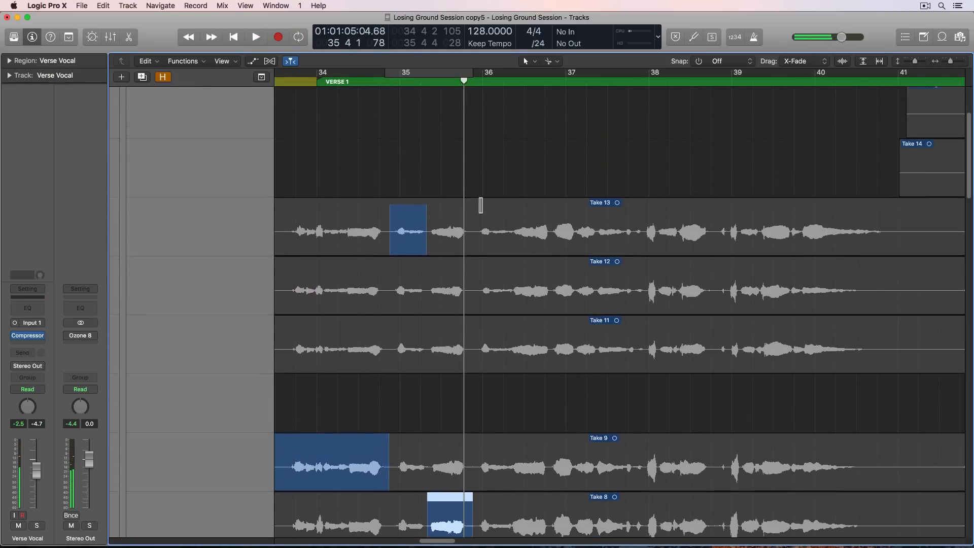
scroll(481, 203, "up", 5)
left_click_drag(476, 74, 883, 72)
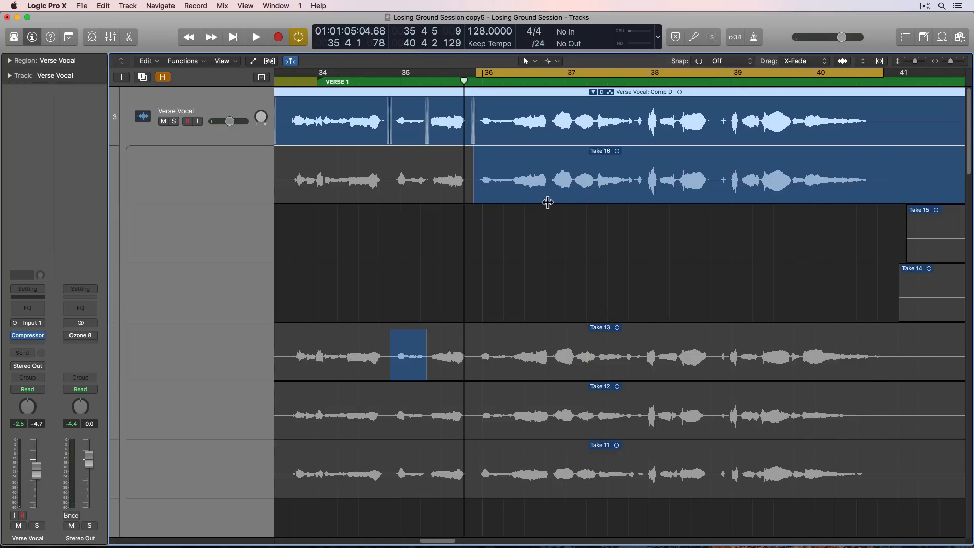
key("space")
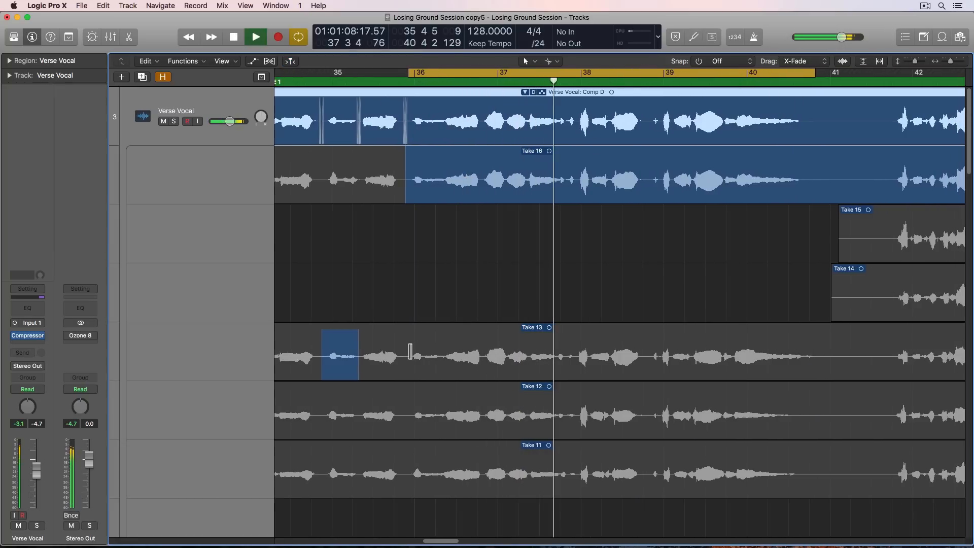
key("space")
- Comp the phrase from just before bar 36 to just before bar 38 from Take 13 and play it back
left_click_drag(406, 355, 573, 376)
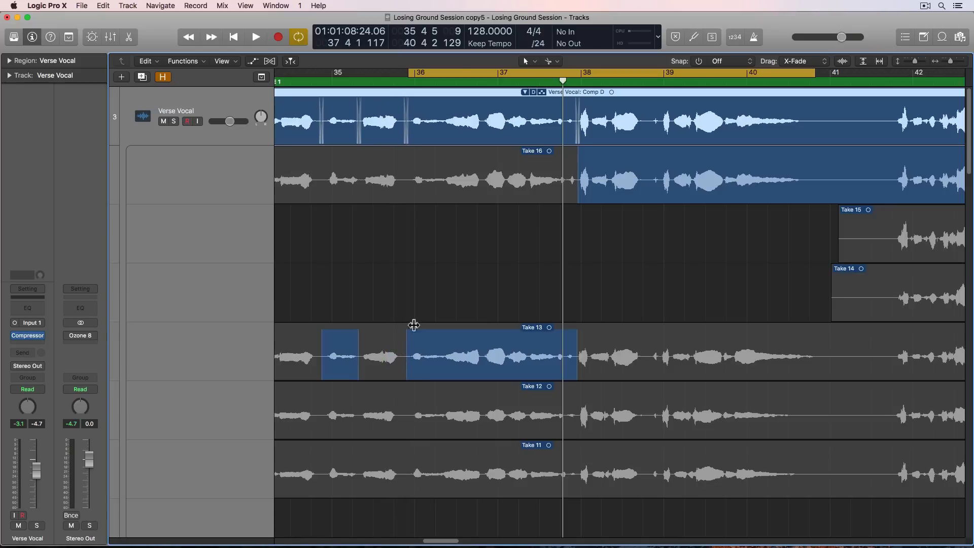
key("space")
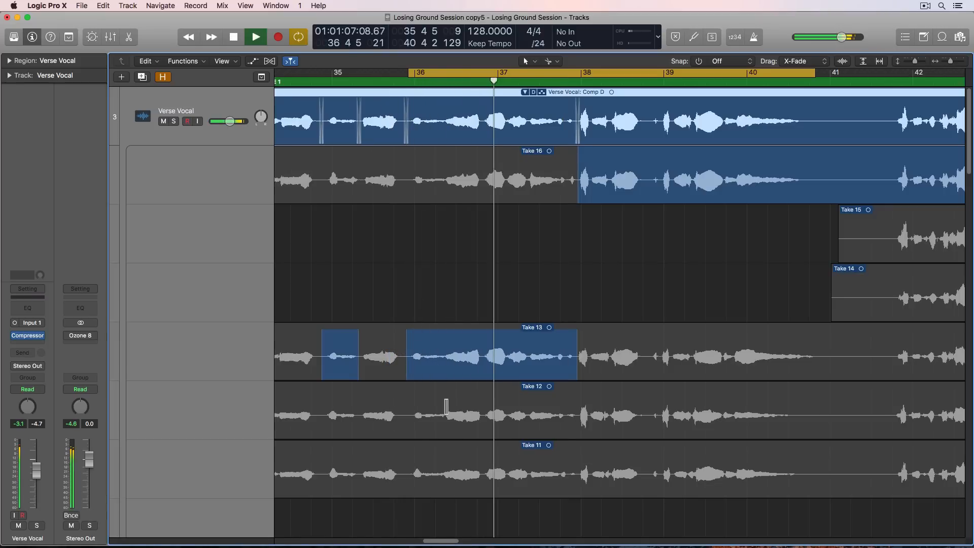
key("space")
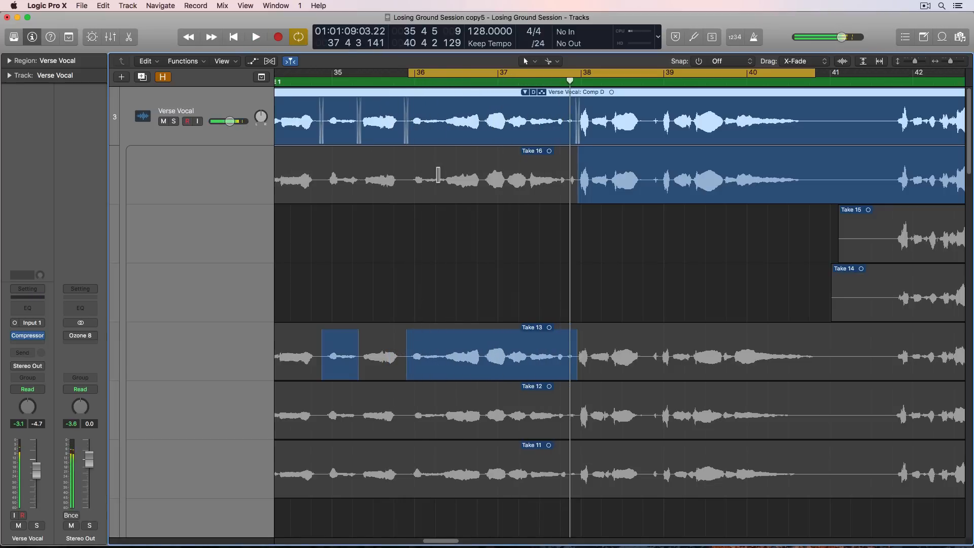
- Audition the phrase between about bars 36 and 38 from Take 16 and then Take 12
left_click(438, 175)
key("space")
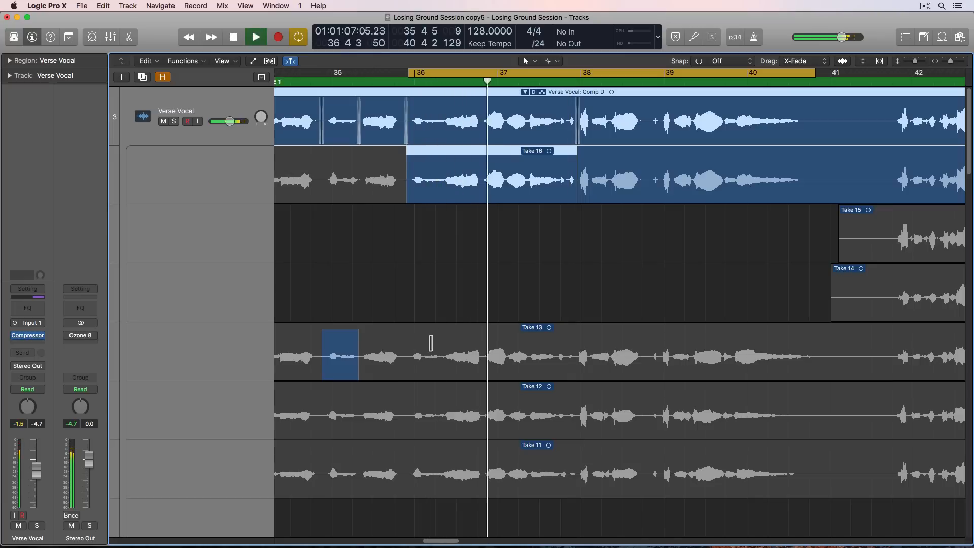
left_click(437, 409)
key("space")
key("space")
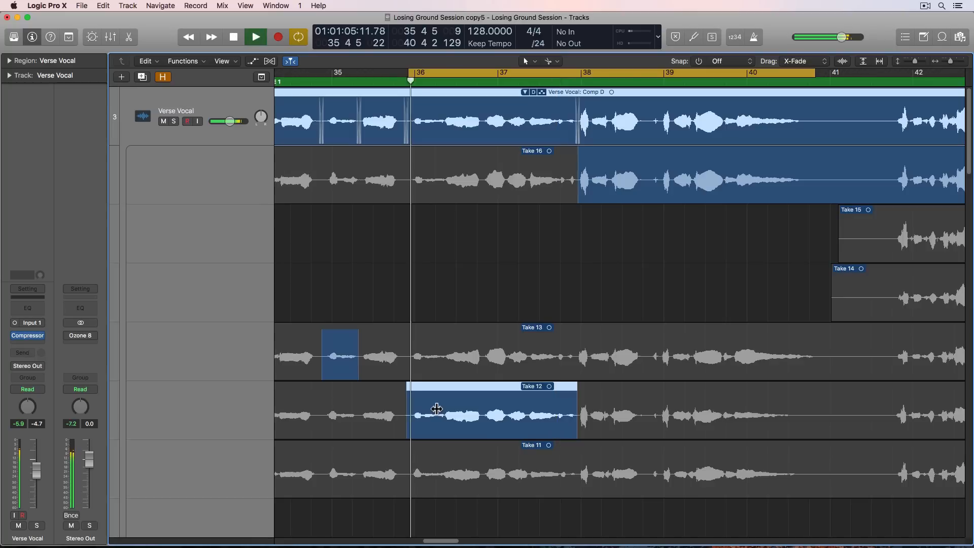
key("space")
- Audition the phrase between about bars 36 and 38 from Take 11 and then Take 9
left_click(444, 460)
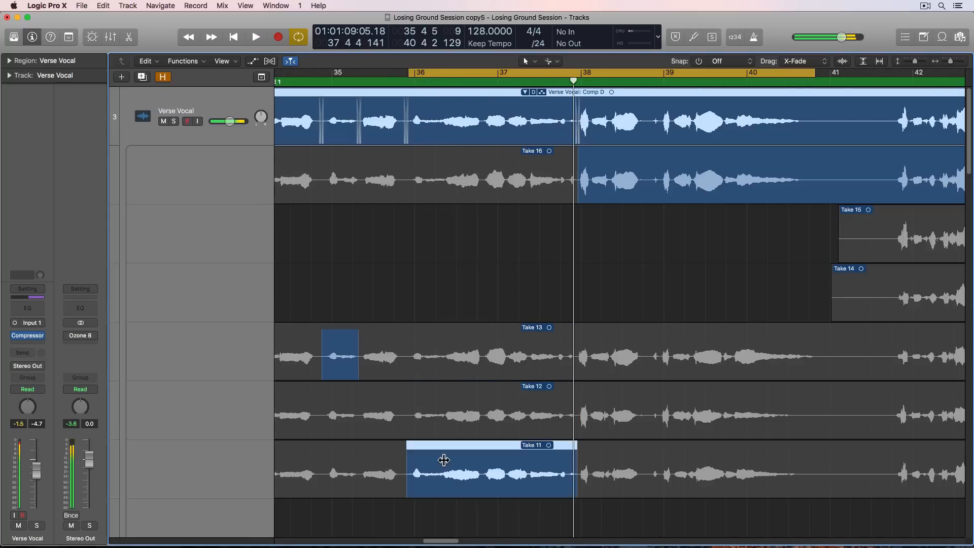
key("space")
scroll(441, 469, "down", 8)
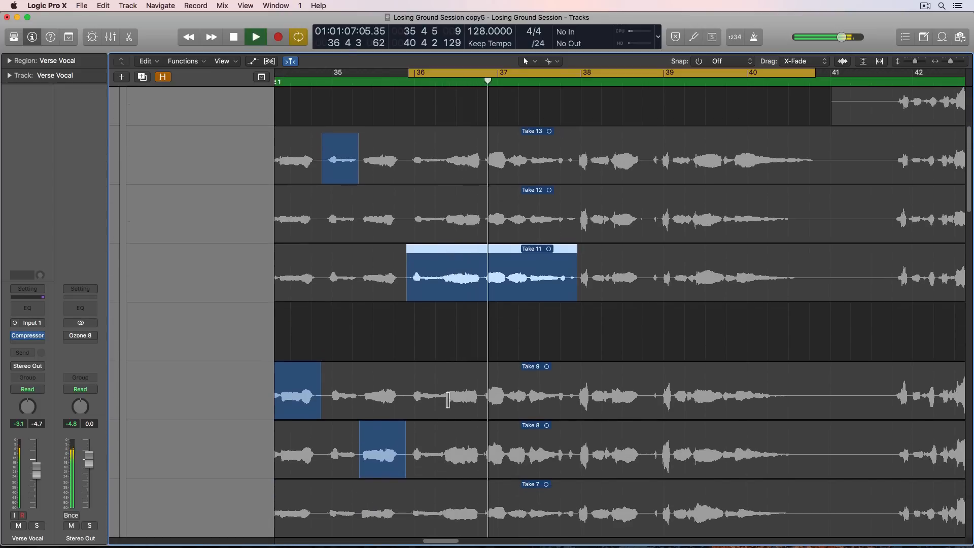
left_click(448, 393)
key("space")
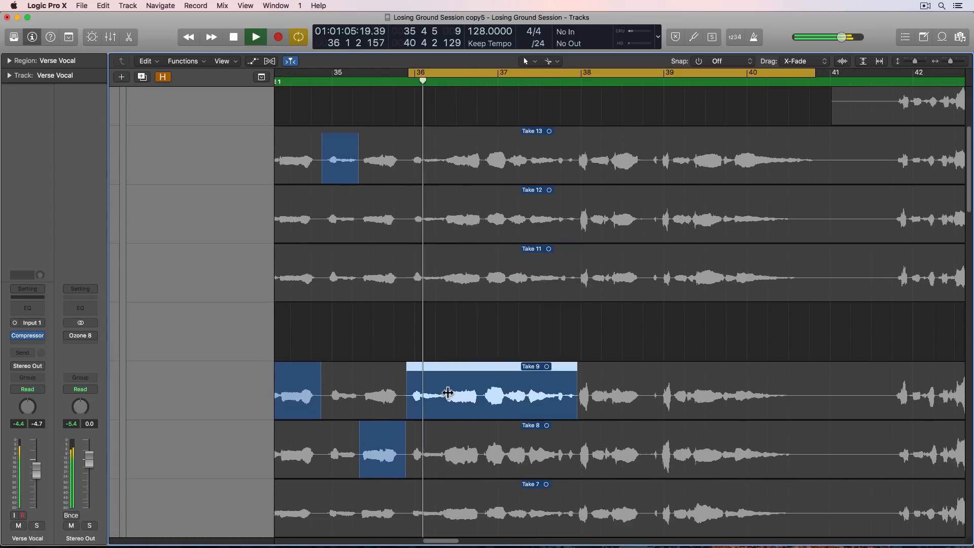
- Switch the phrase between about bars 36 and 38 to Take 8 and play it back repeatedly
left_click(449, 435)
scroll(448, 435, "down", 4)
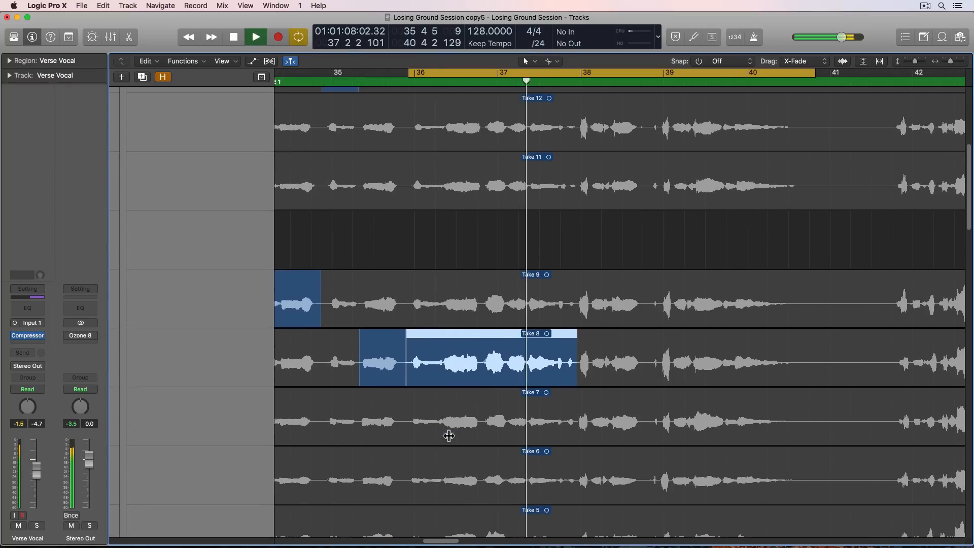
key("space")
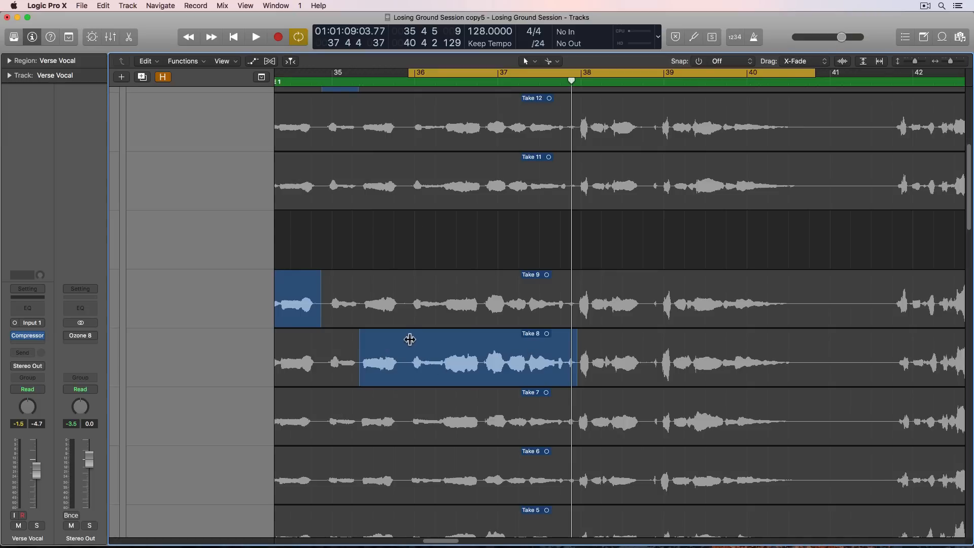
key("space")
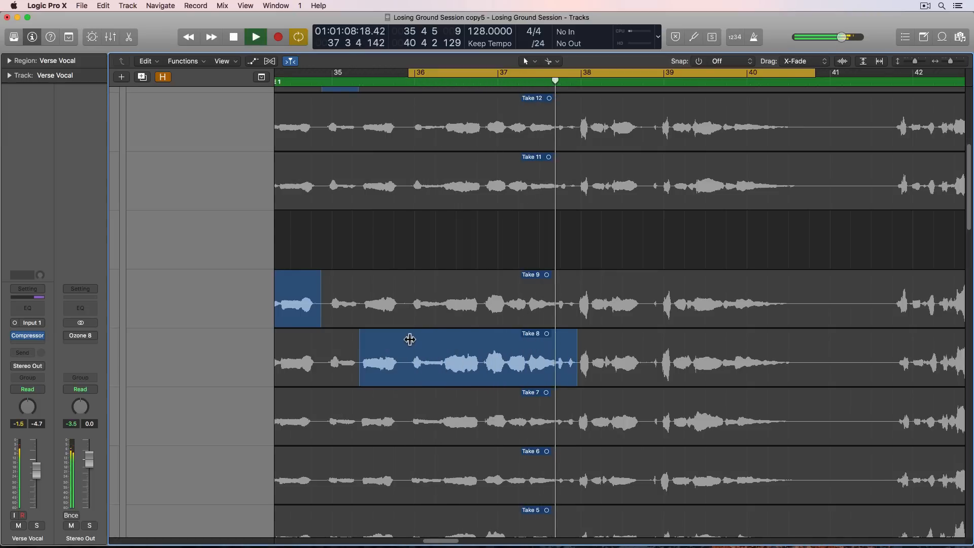
key("space")
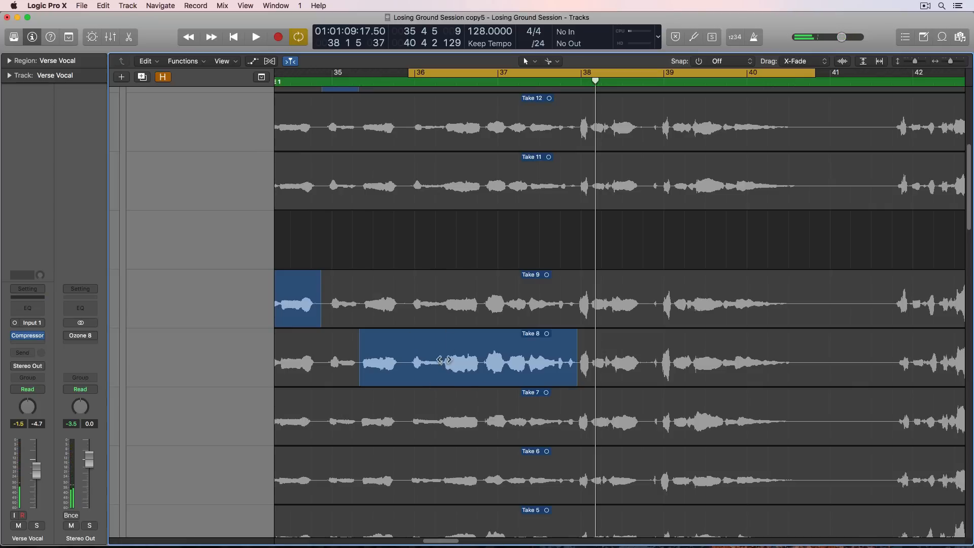
key("space")
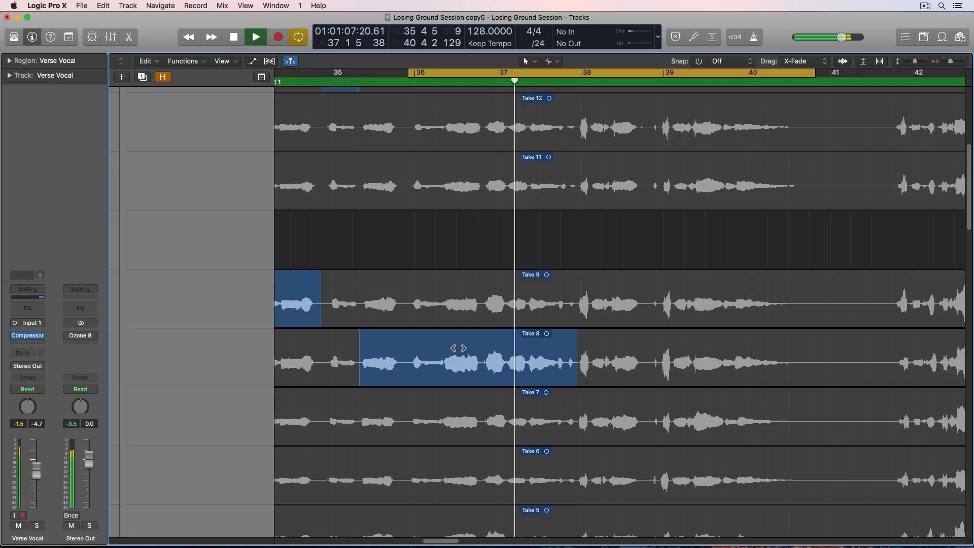
key("space")
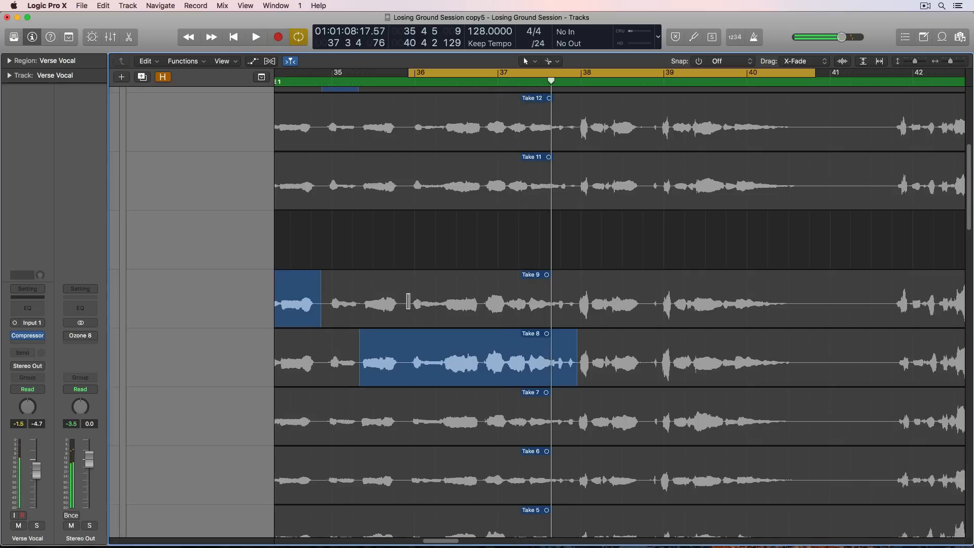
- Comp the short opening of the phrase around bar 36 from Take 9 and play back the result
left_click_drag(408, 301, 439, 313)
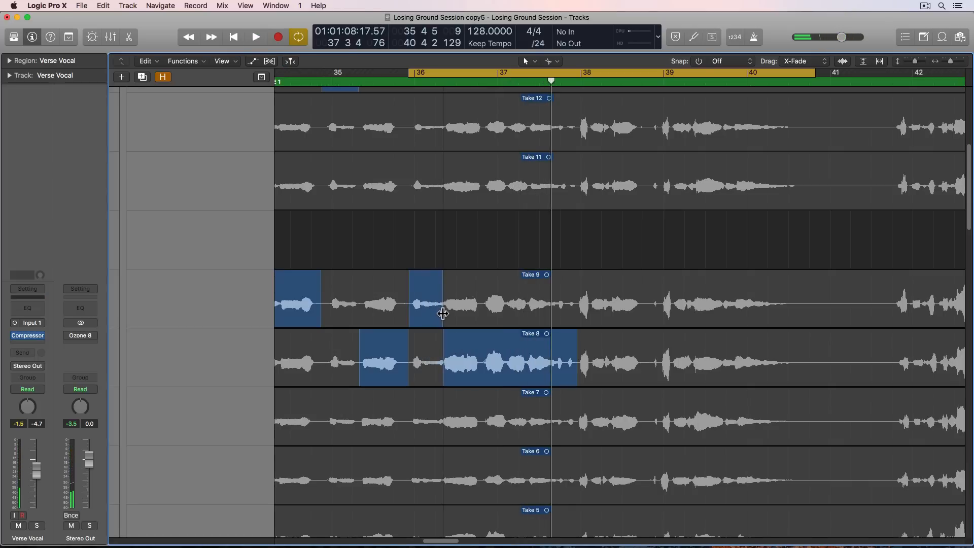
key("space")
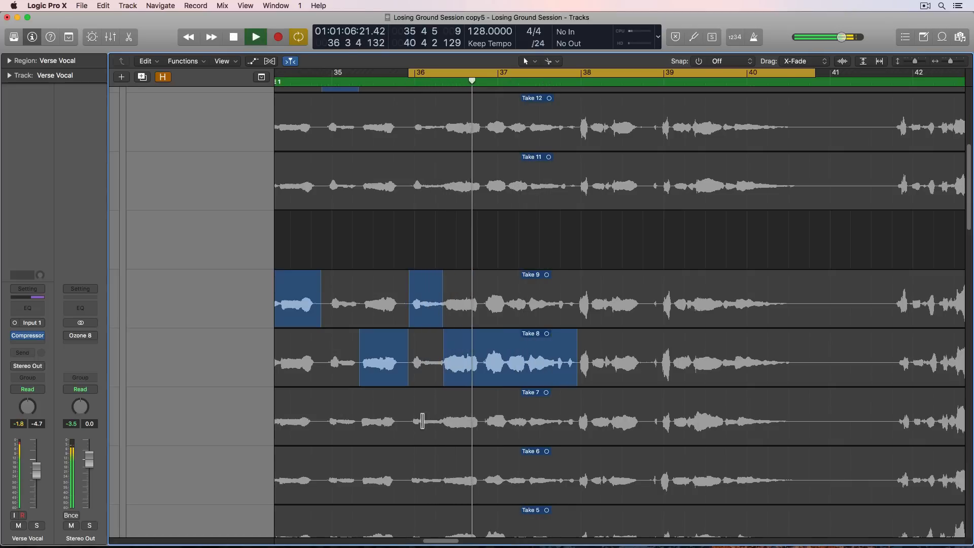
- Audition the short opening of the phrase around bar 36 from Take 6 and then Take 7
key("space")
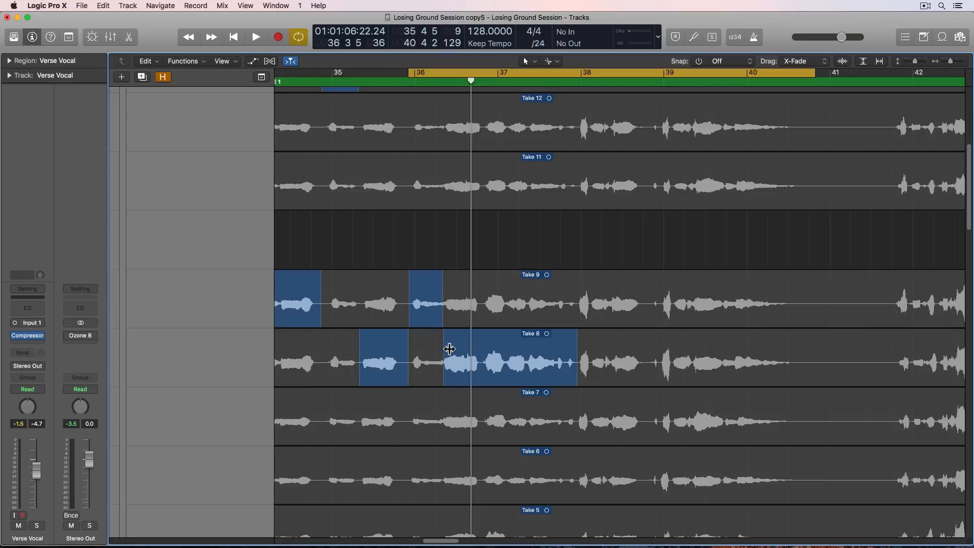
key("space")
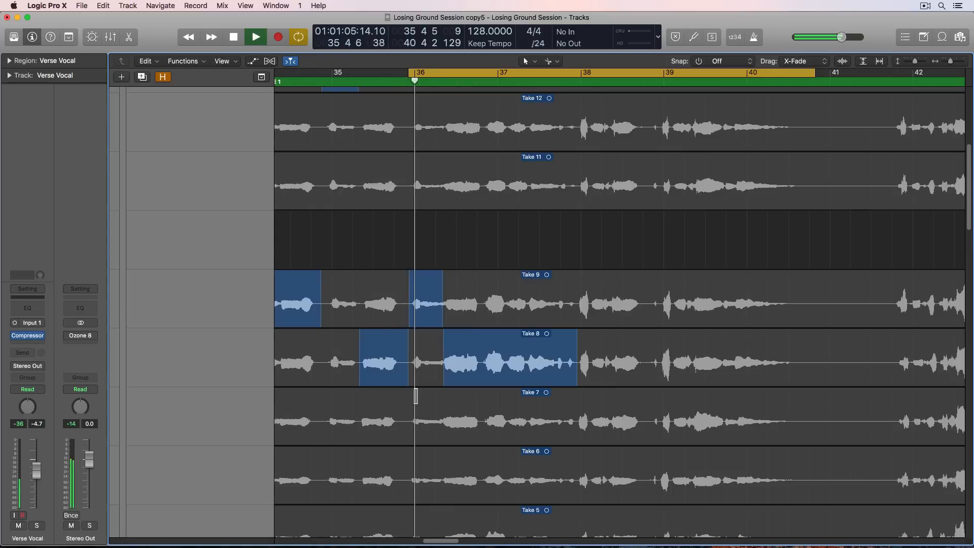
key("space")
left_click(424, 408)
key("space")
left_click(426, 472)
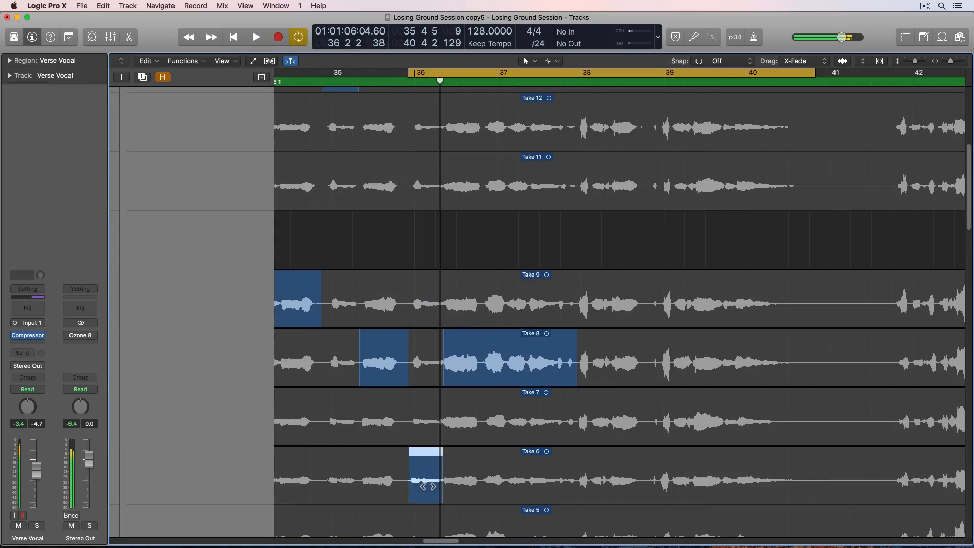
left_click(416, 432)
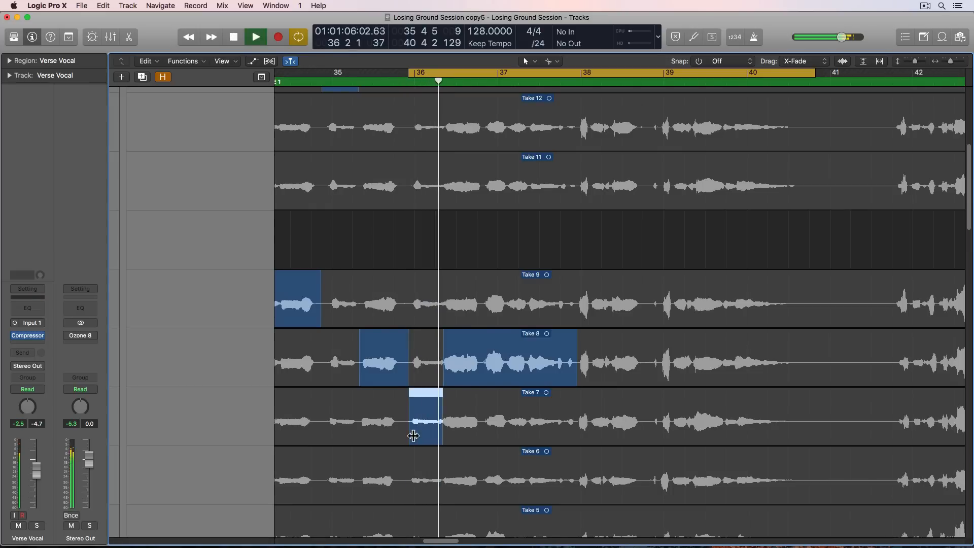
key("space")
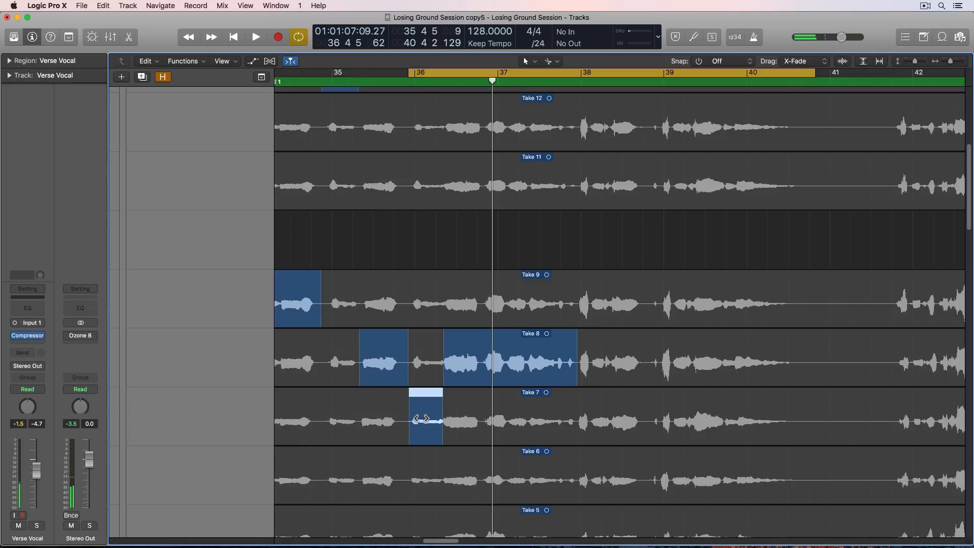
key("space")
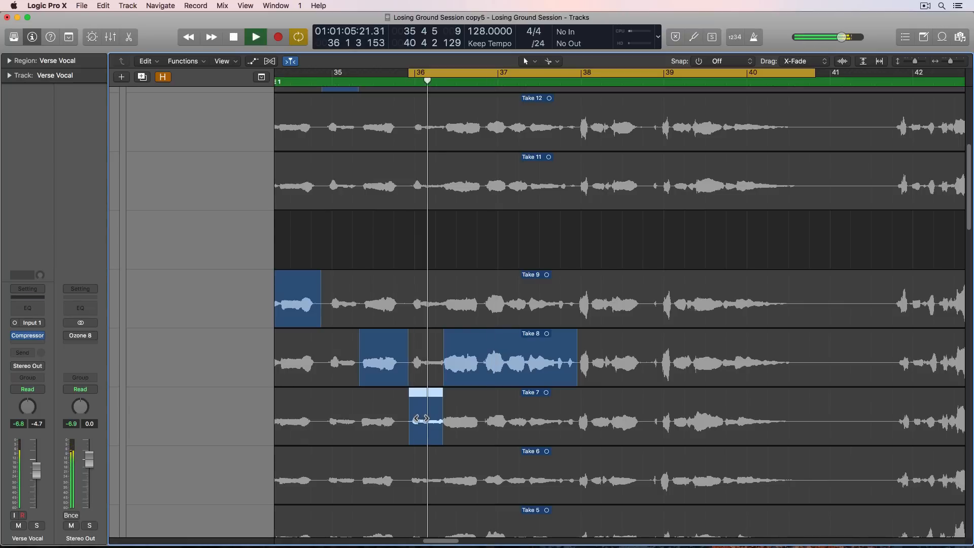
- Audition the short opening of the phrase around bar 36 from Take 5 and then Take 4
scroll(420, 418, "down", 3)
left_click(421, 454)
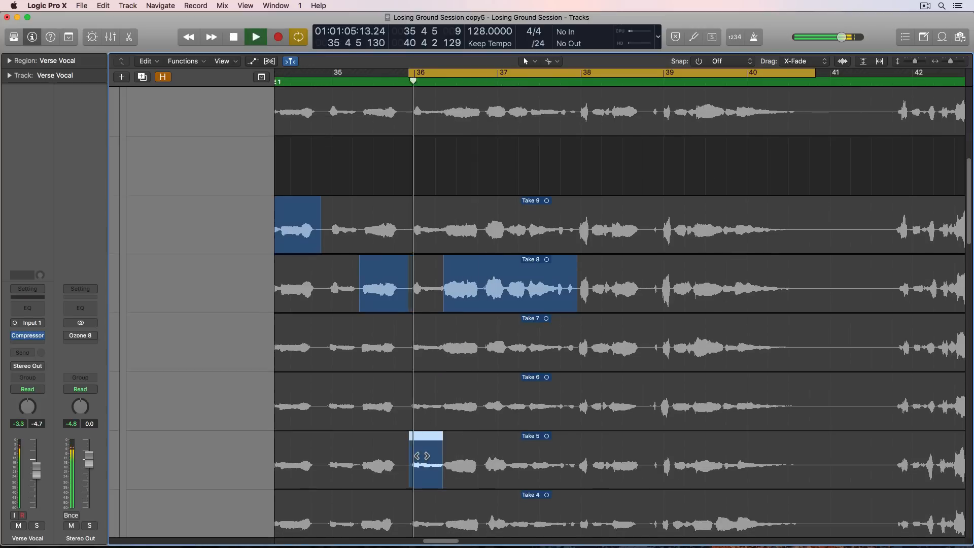
scroll(422, 466, "down", 2)
key("space")
left_click(422, 465)
key("space")
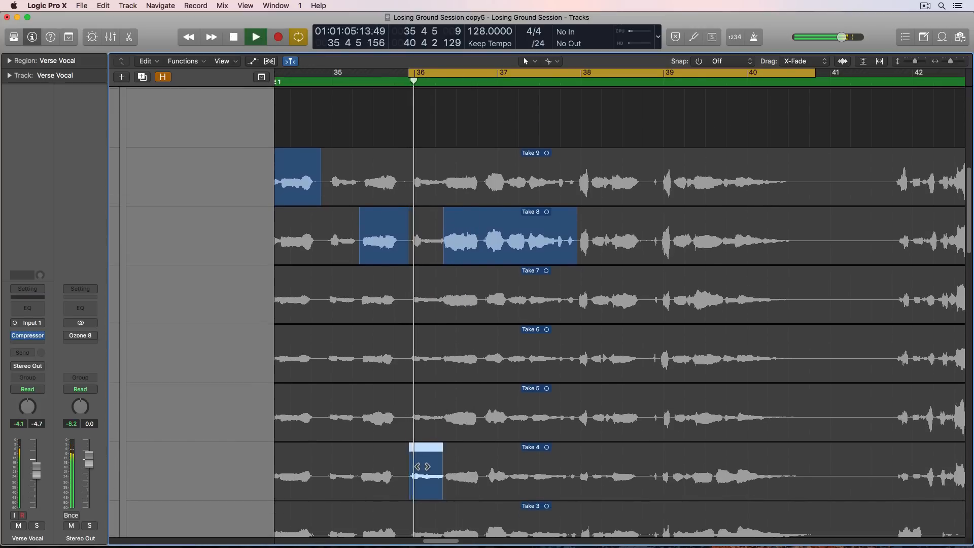
key("space")
- Audition the short opening of the phrase around bar 36 from Takes 13, 12 and 11
scroll(422, 456, "up", 10)
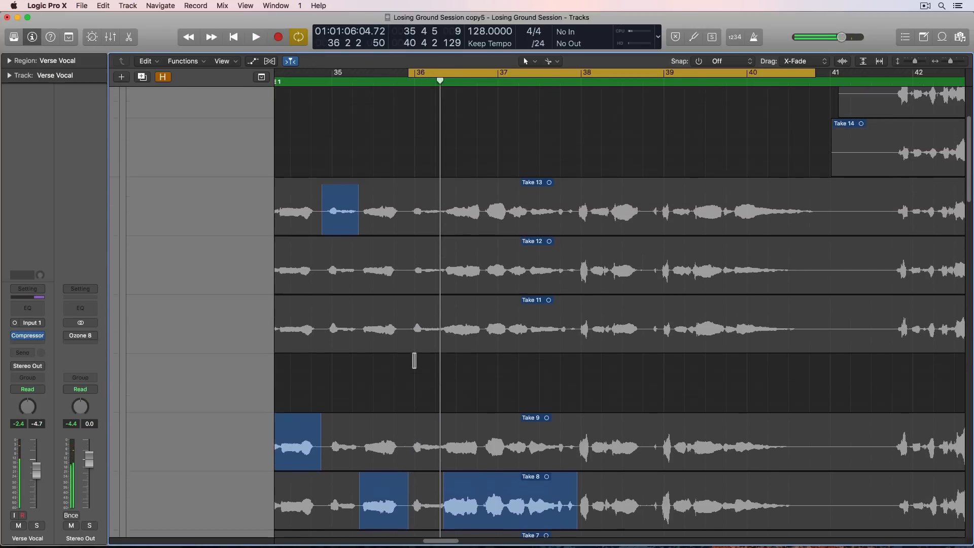
left_click(422, 231)
key("space")
key("space")
left_click(424, 276)
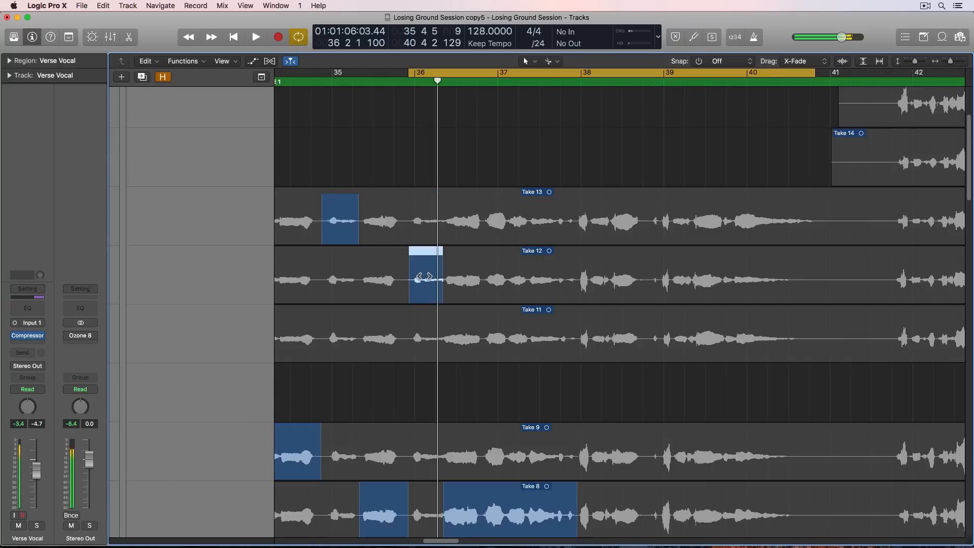
key("space")
key("space")
left_click(427, 323)
key("space")
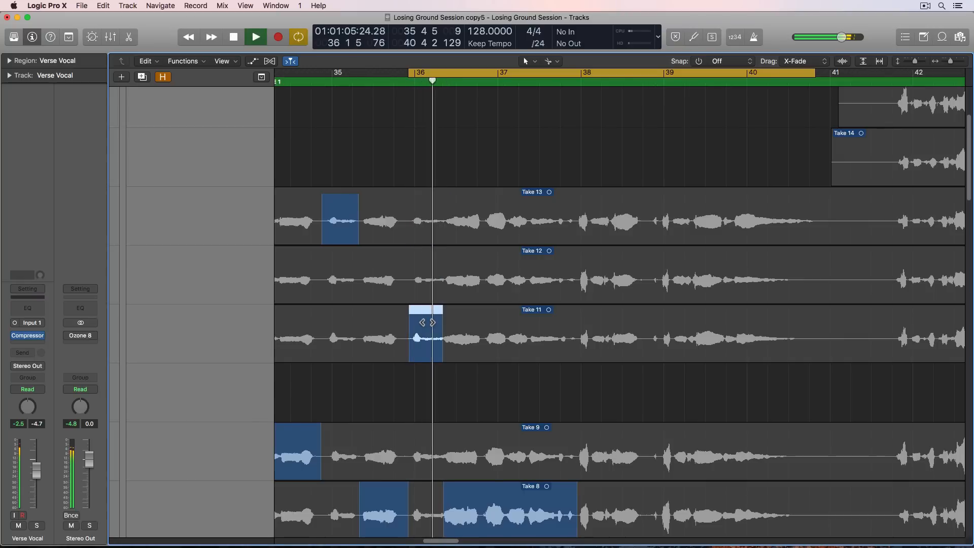
- Comp the short opening of the phrase around bar 36 from Take 7 and play back the result
key("space")
scroll(431, 415, "down", 3)
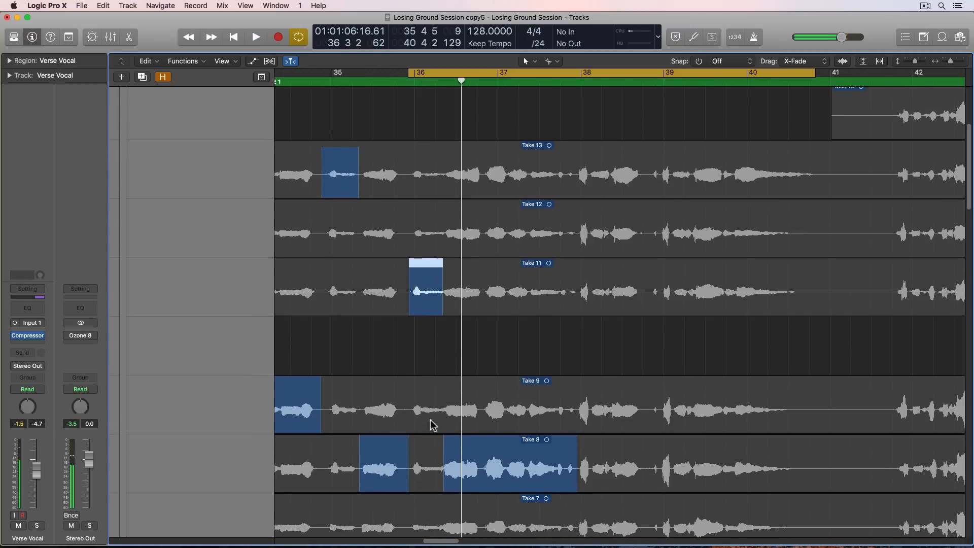
left_click(425, 481)
key("space")
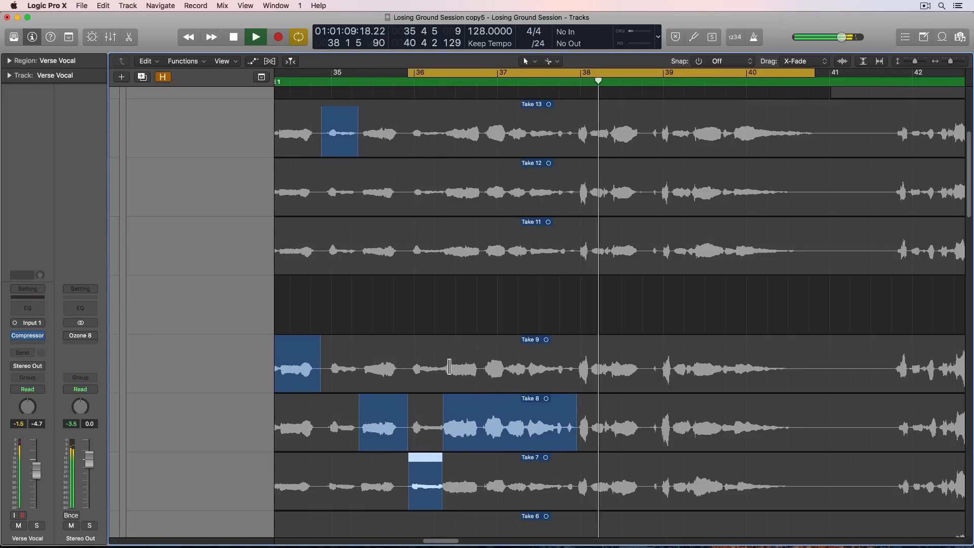
- Set the cycle range from just before bar 38 to just before bar 41 and play the phrase from Take 16
scroll(437, 386, "right", 5)
scroll(447, 370, "up", 8)
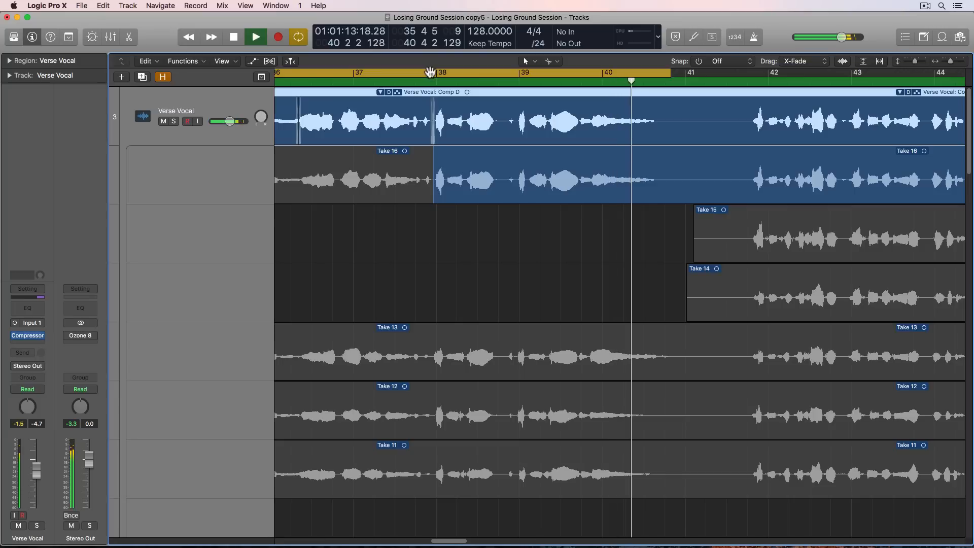
key("space")
left_click_drag(432, 74, 599, 78)
left_click_drag(838, 69, 676, 74)
key("space")
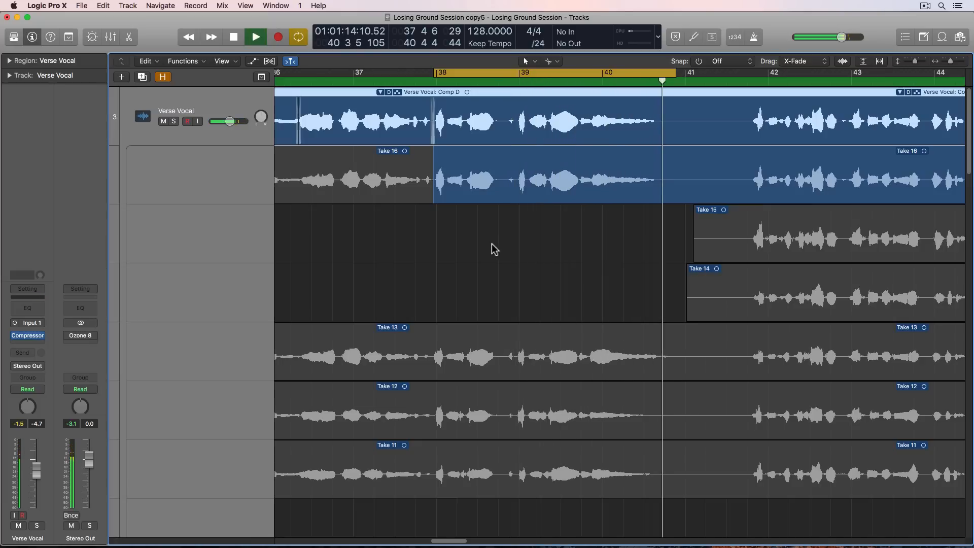
key("space")
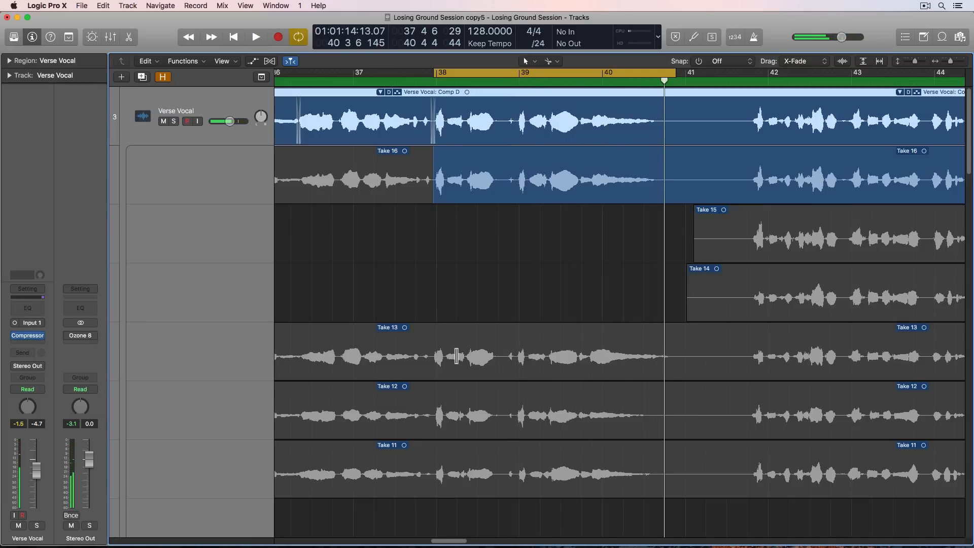
- Audition the phrase between about bars 38 and 41 from Take 13 and then Take 12
left_click_drag(431, 361, 712, 348)
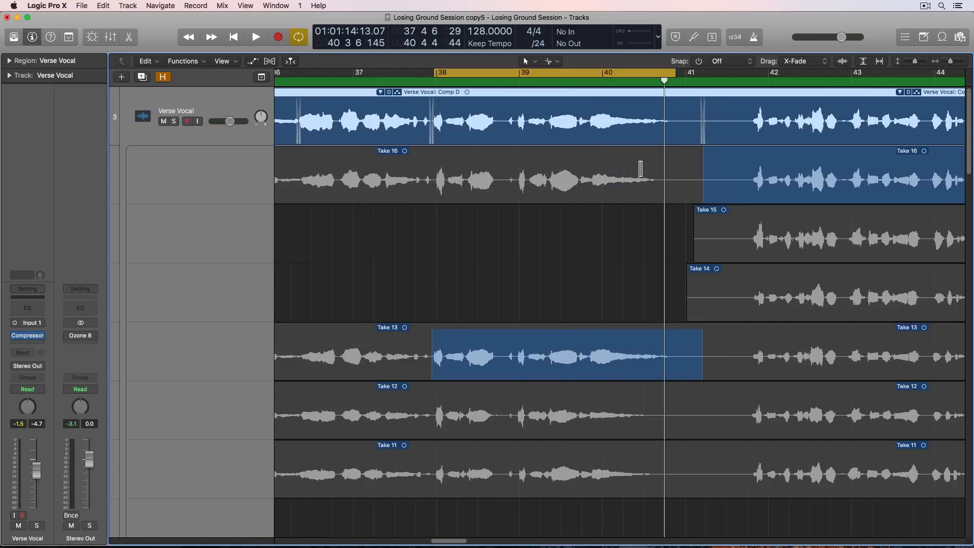
key("space")
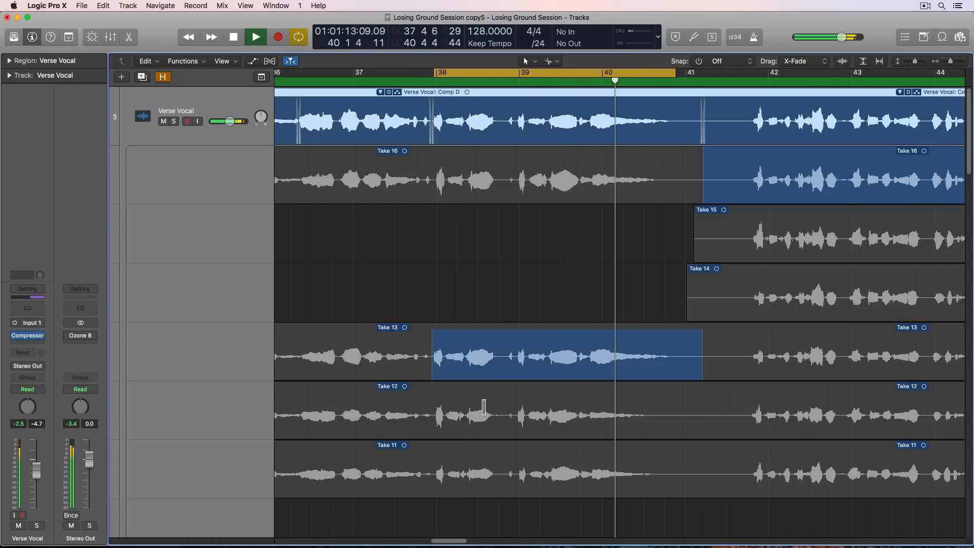
key("space")
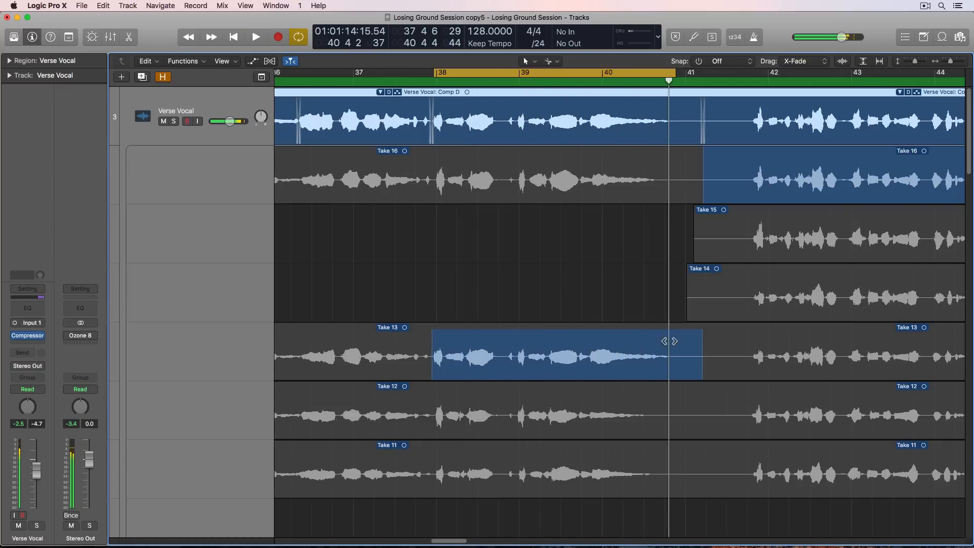
left_click(493, 398)
key("space")
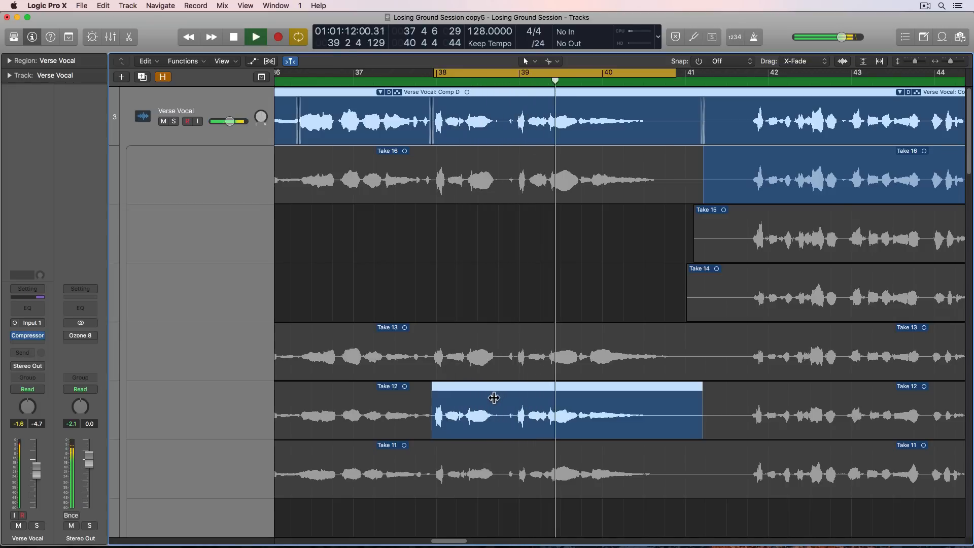
- Audition the phrase between about bars 38 and 41 from Take 11 and then Take 16
left_click(495, 466)
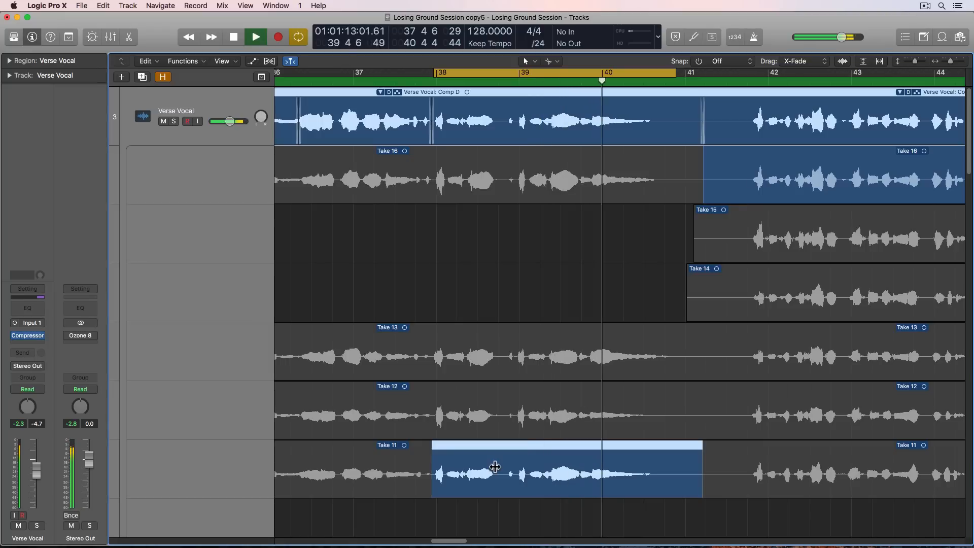
key("space")
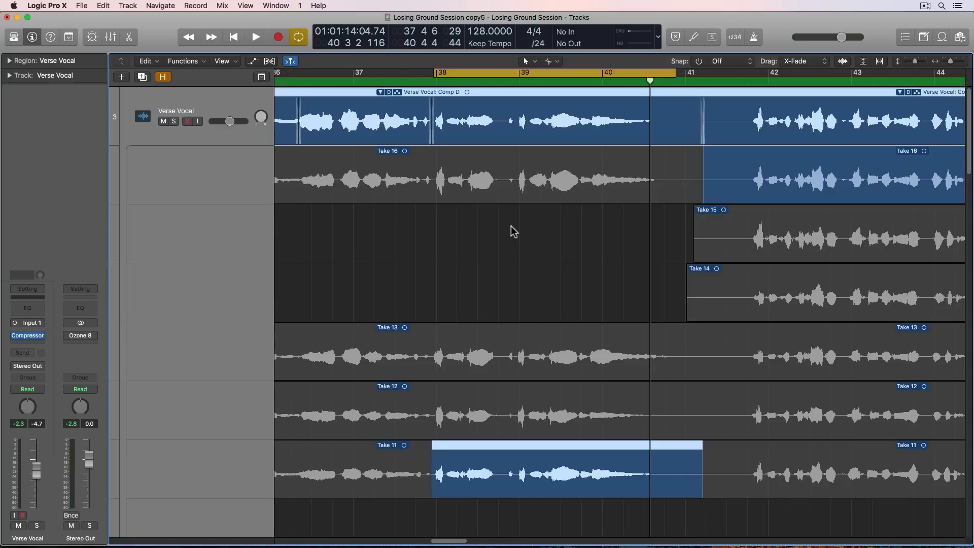
key("space")
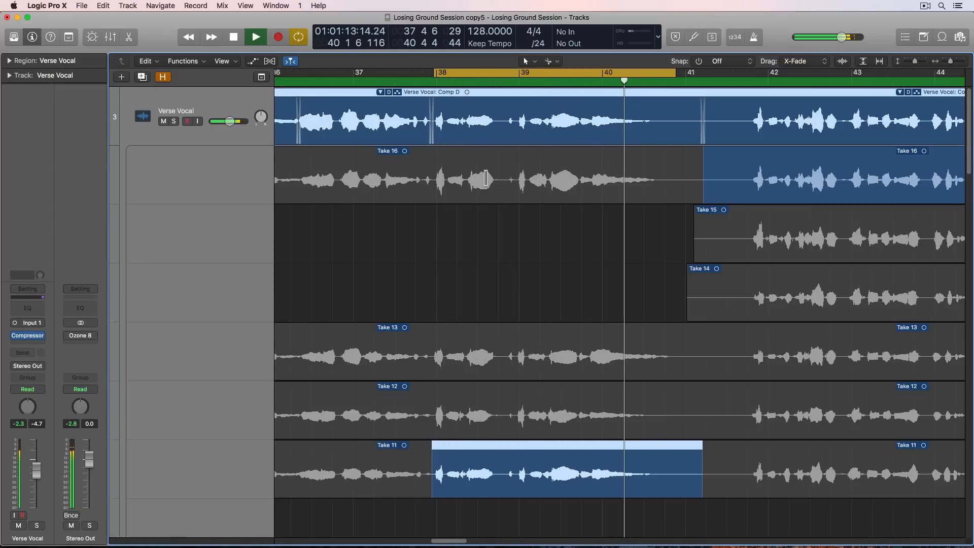
left_click(485, 179)
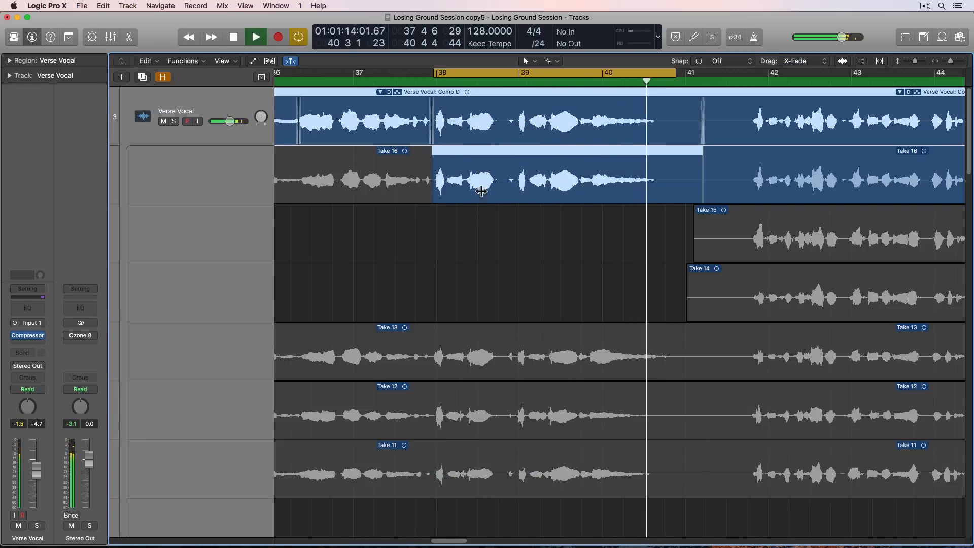
key("space")
- Switch the phrase between about bars 38 and 41 to Take 1 and play it back
scroll(527, 284, "down", 15)
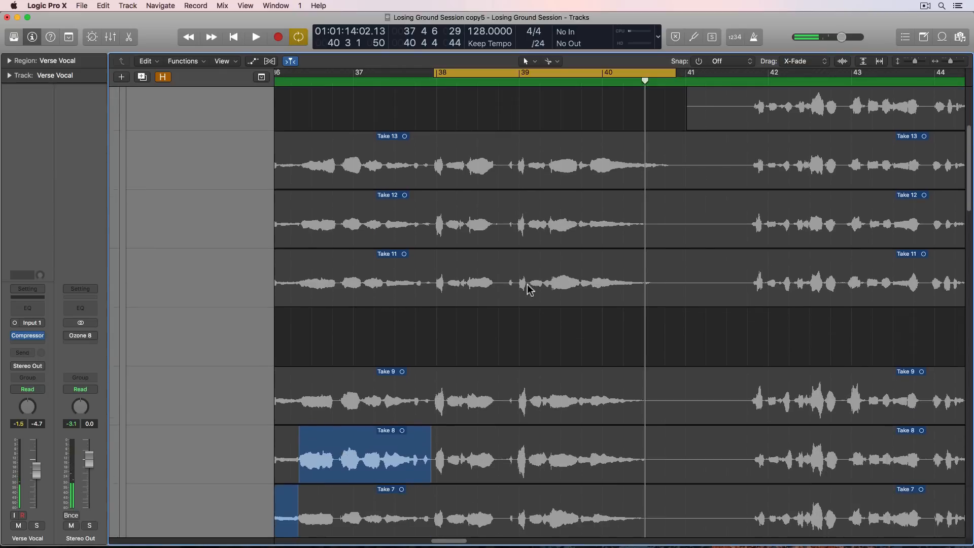
scroll(528, 289, "down", 4)
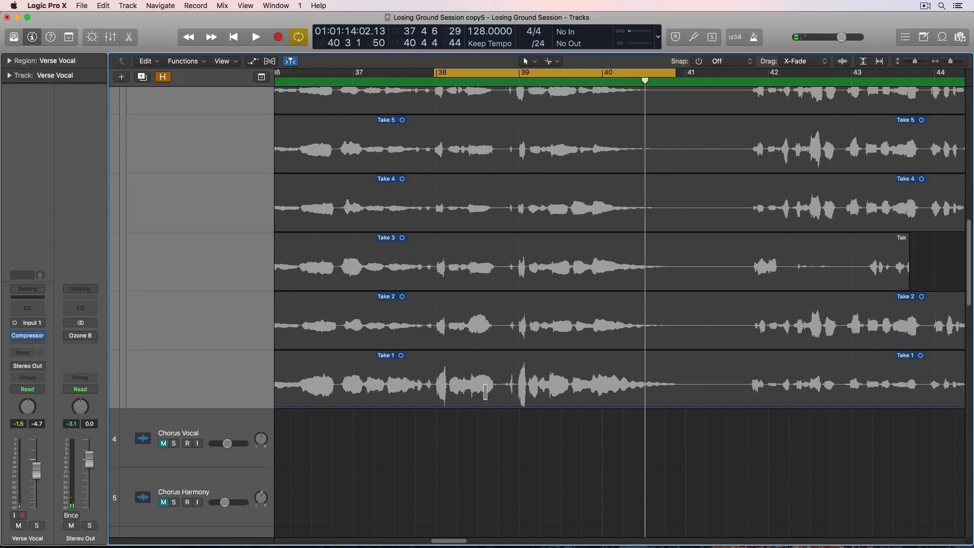
left_click(486, 391)
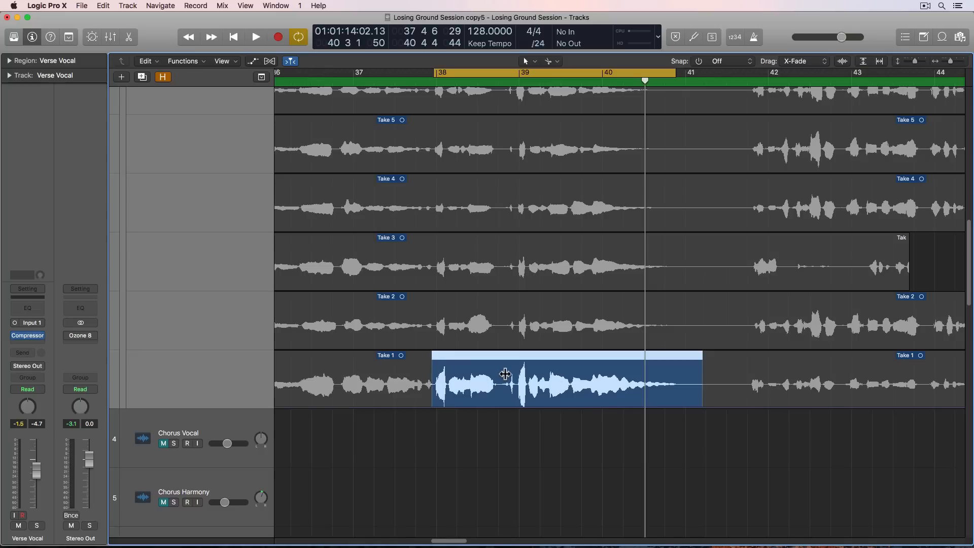
key("shift+space")
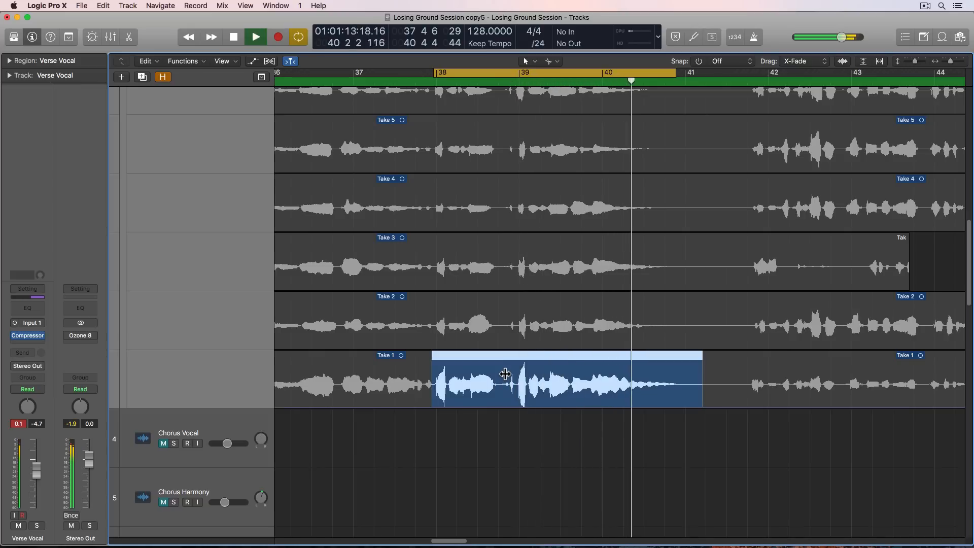
key("space")
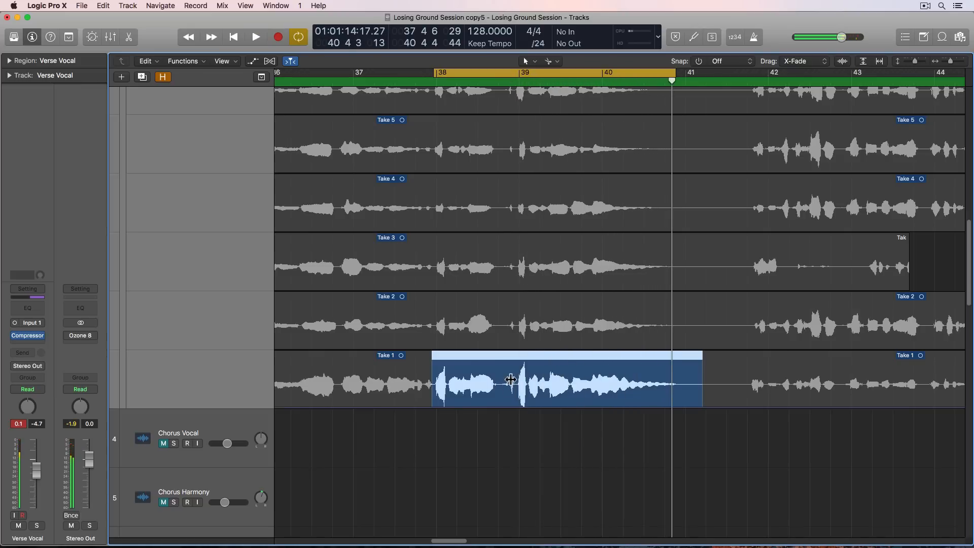
- Audition the phrase between about bars 38 and 41 from Take 2 and then Take 3
left_click(507, 327)
key("space")
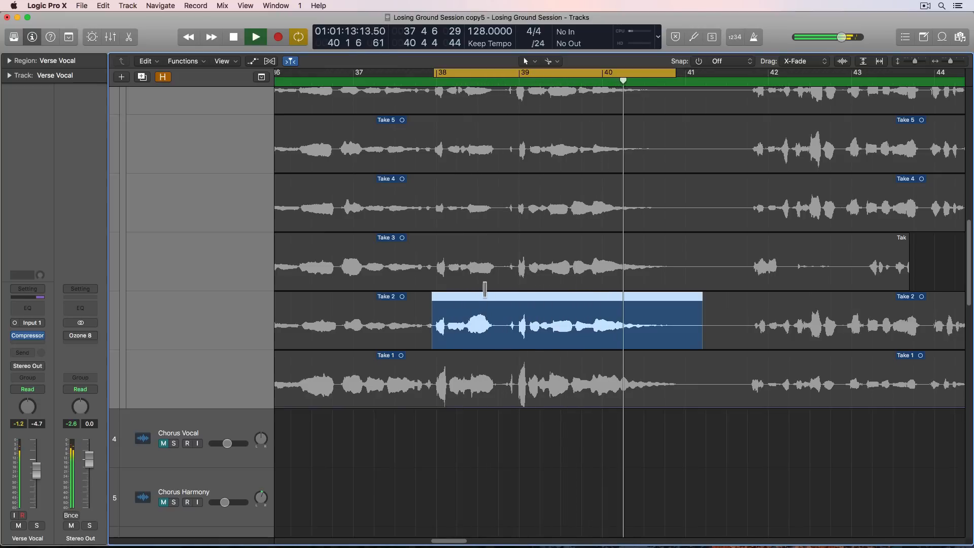
left_click(504, 269)
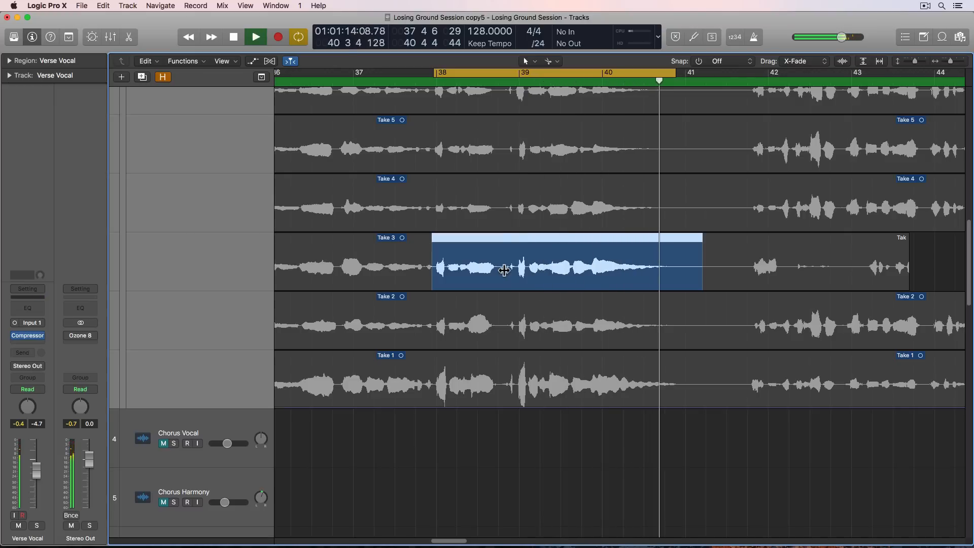
key("space")
- Comp the phrase from just before bar 39 to about bar 41 from Take 1 and its opening around bar 38 from Take 16, playing it back
left_click_drag(502, 388, 700, 394)
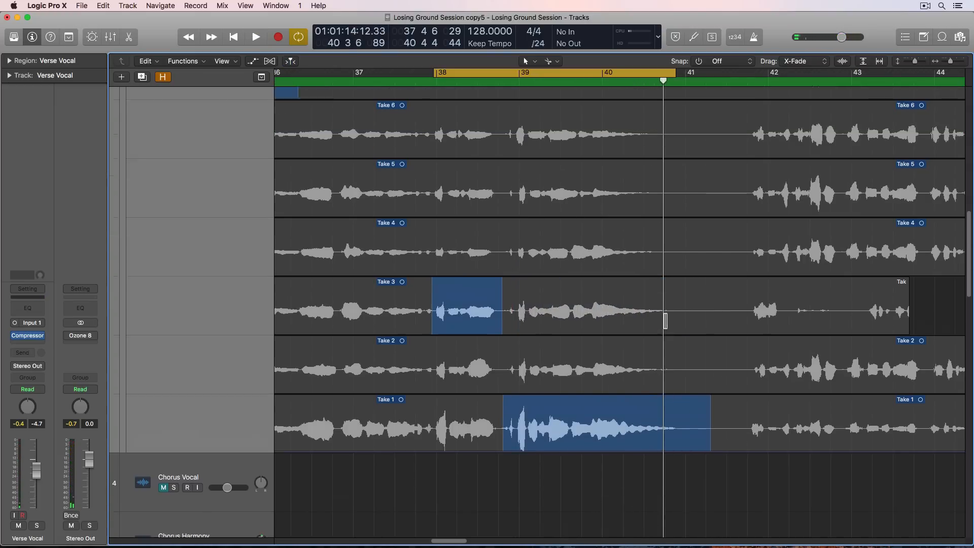
scroll(685, 355, "up", 10)
scroll(665, 320, "up", 2)
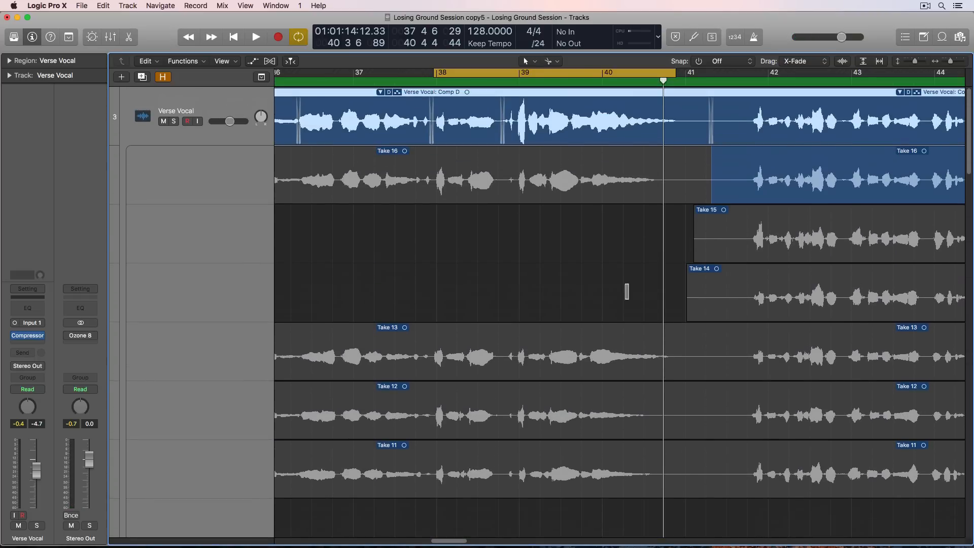
left_click(468, 186)
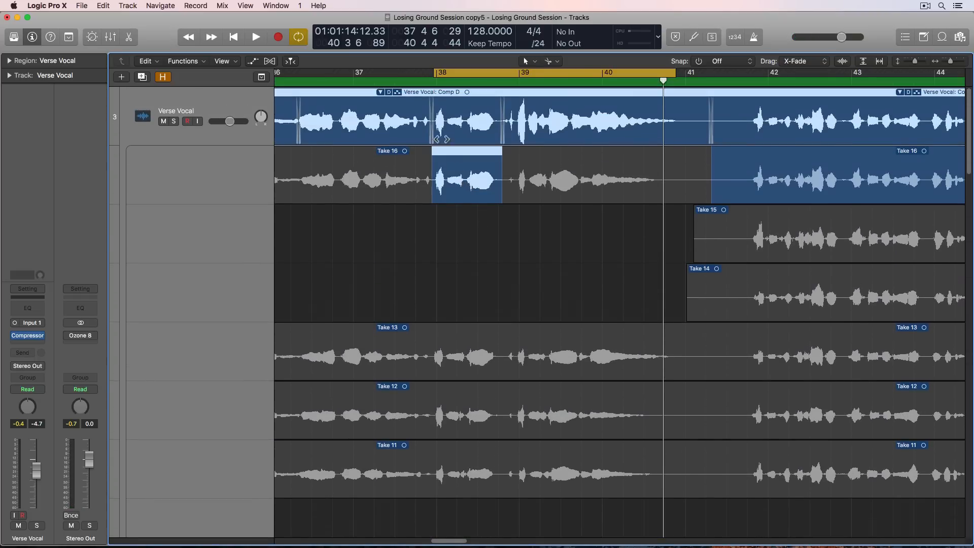
key("space")
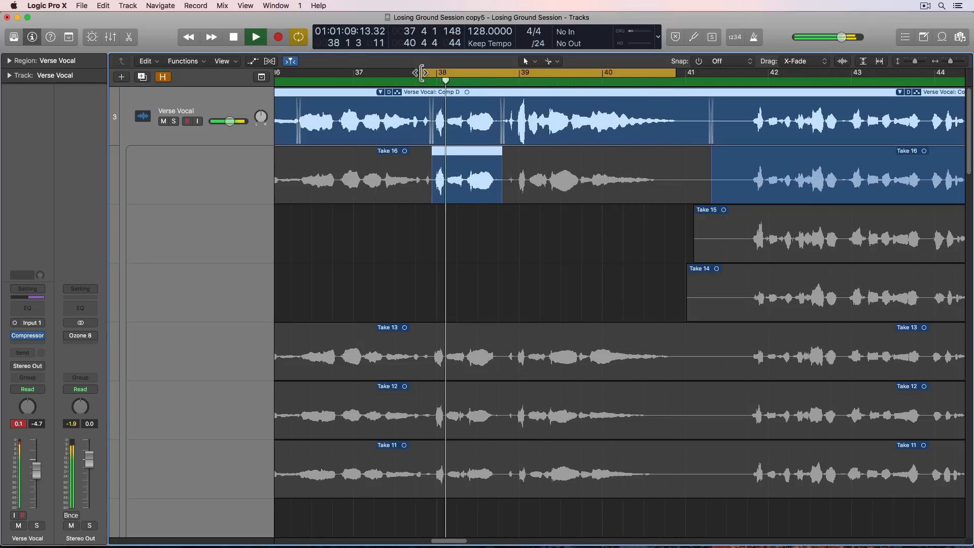
- Turn off the cycle range, clear the region selection and stop playback
left_click(422, 73)
left_click(390, 257)
key("super+Left")
key("super+Left")
key("super+Left")
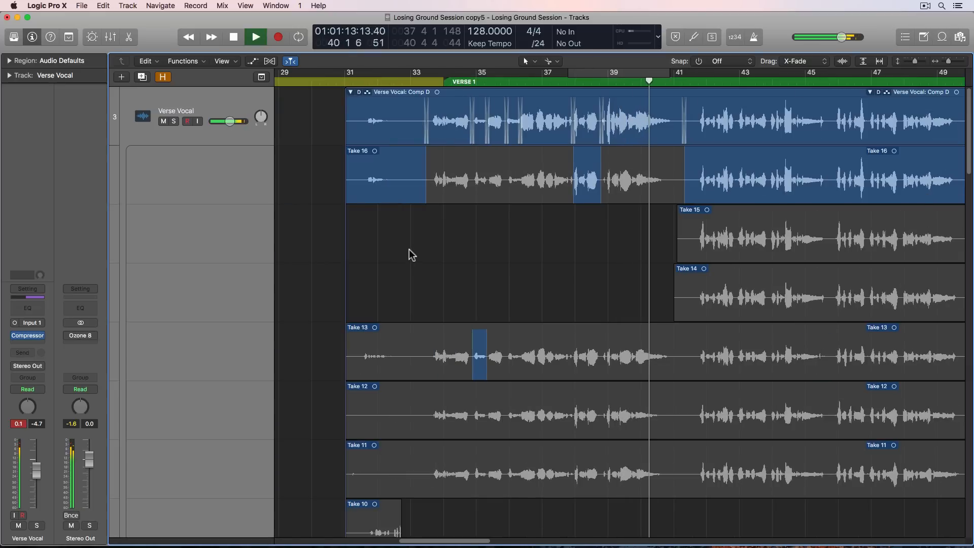
key("space")
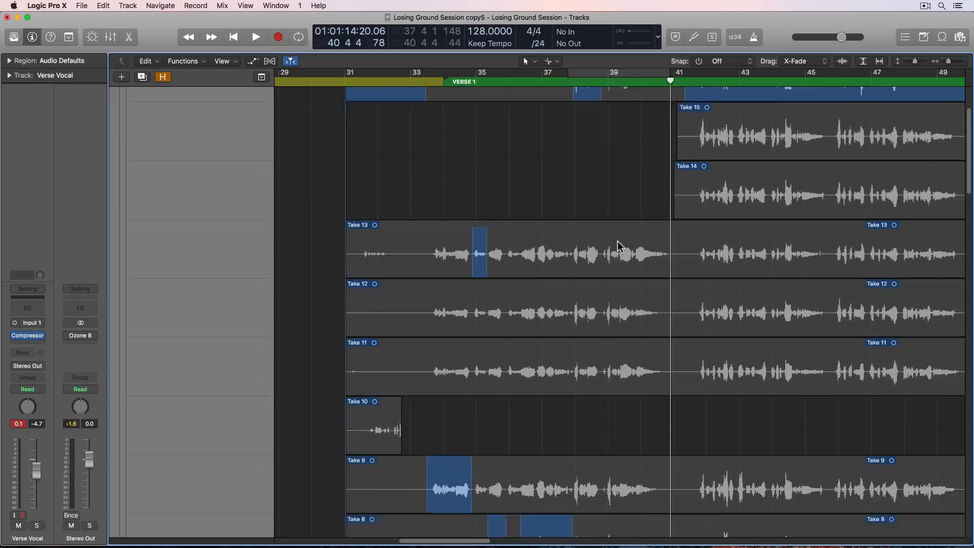
- Lower the gain of the comped Take 1 to -2.4 dB
scroll(621, 352, "down", 10)
scroll(620, 247, "down", 5)
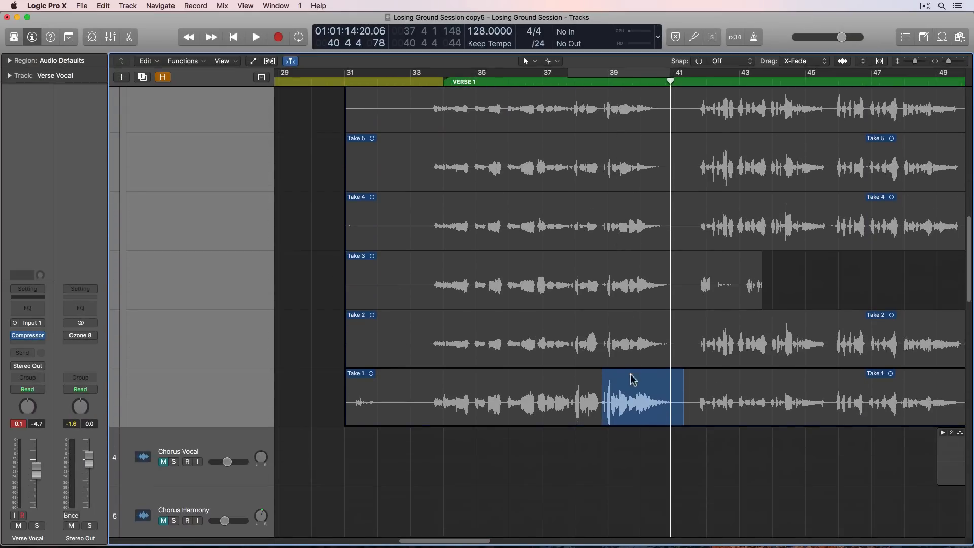
left_click(629, 393)
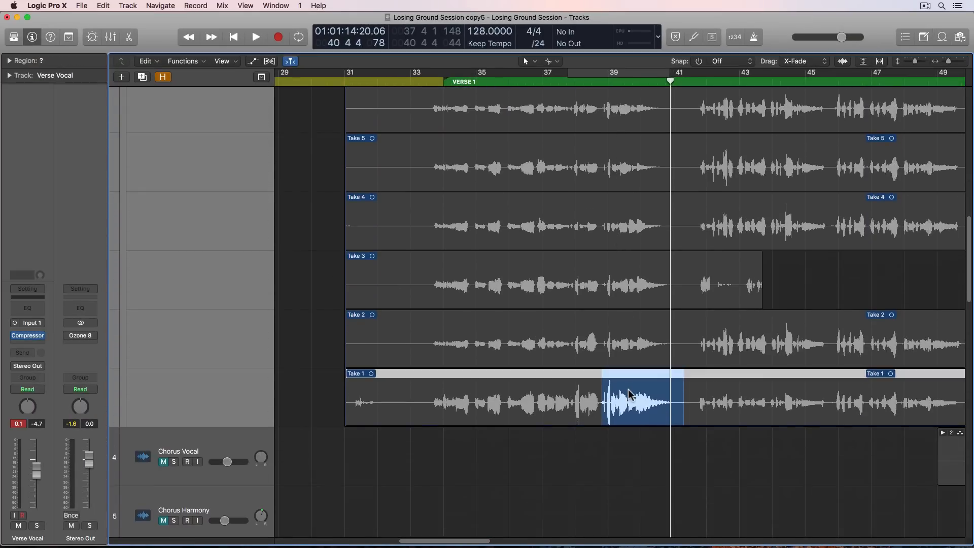
left_click(10, 61)
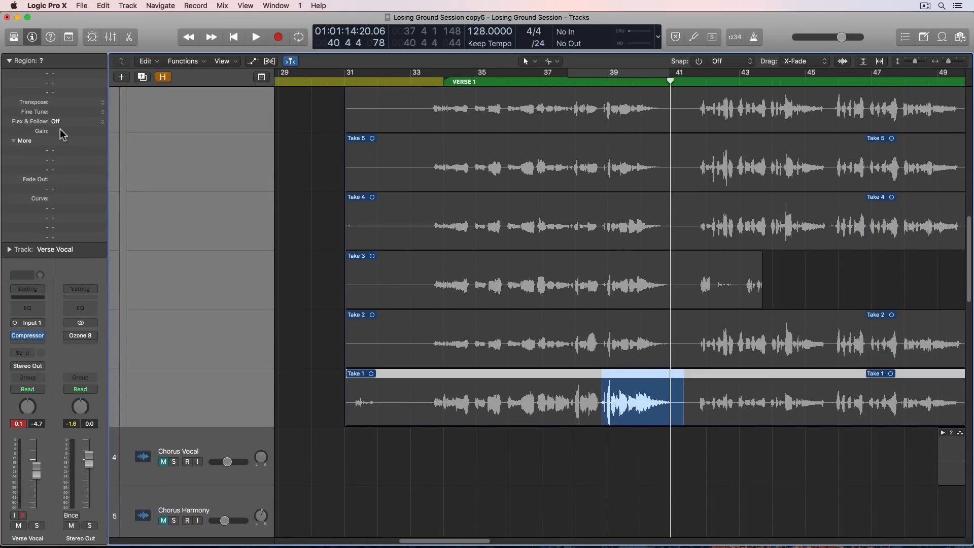
left_click_drag(60, 130, 61, 148)
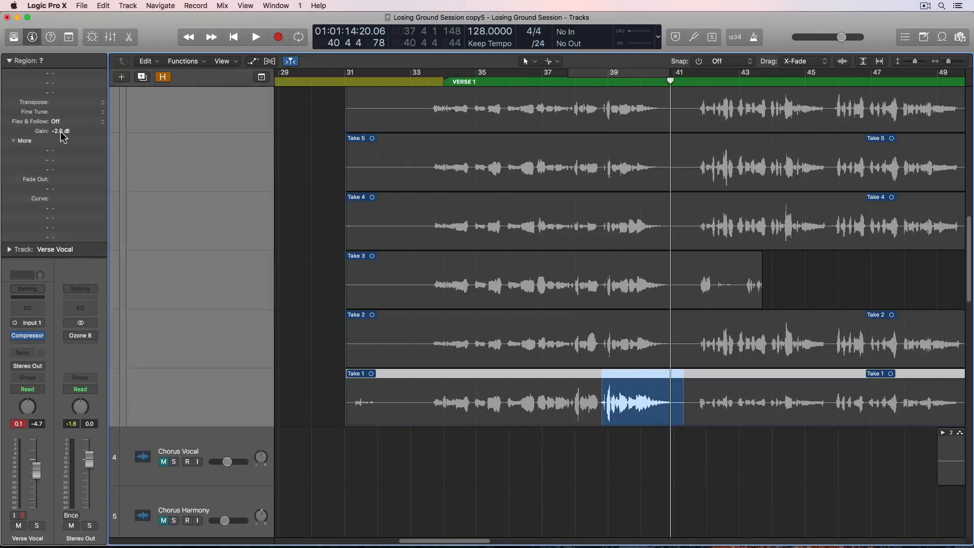
- Play back the Verse 1 comp from bar 33 through to nearly bar 41
scroll(259, 174, "up", 10)
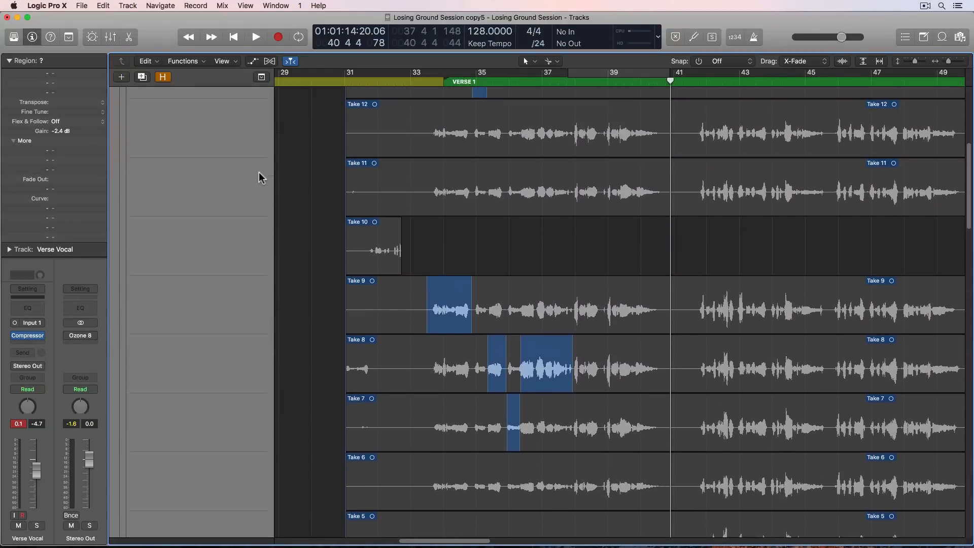
scroll(511, 119, "up", 2)
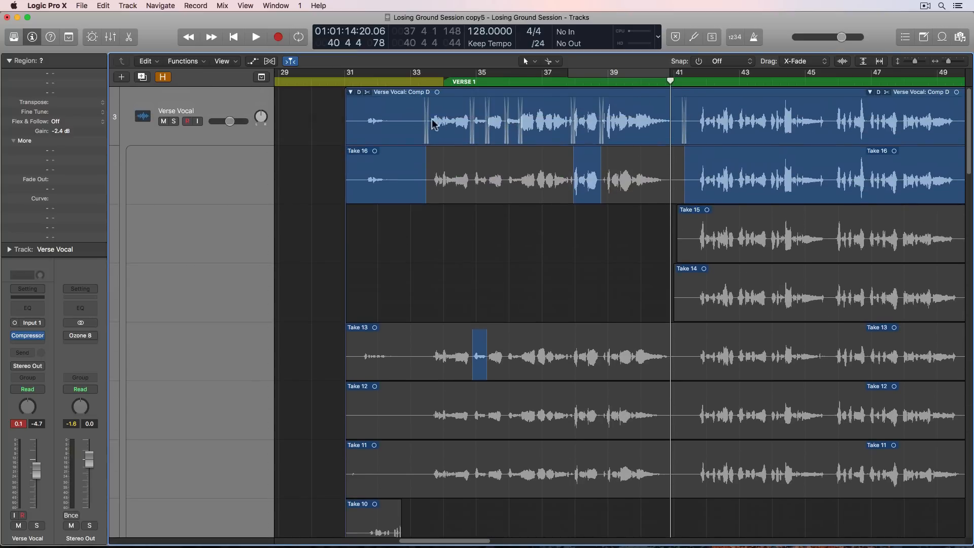
scroll(636, 129, "down", 15)
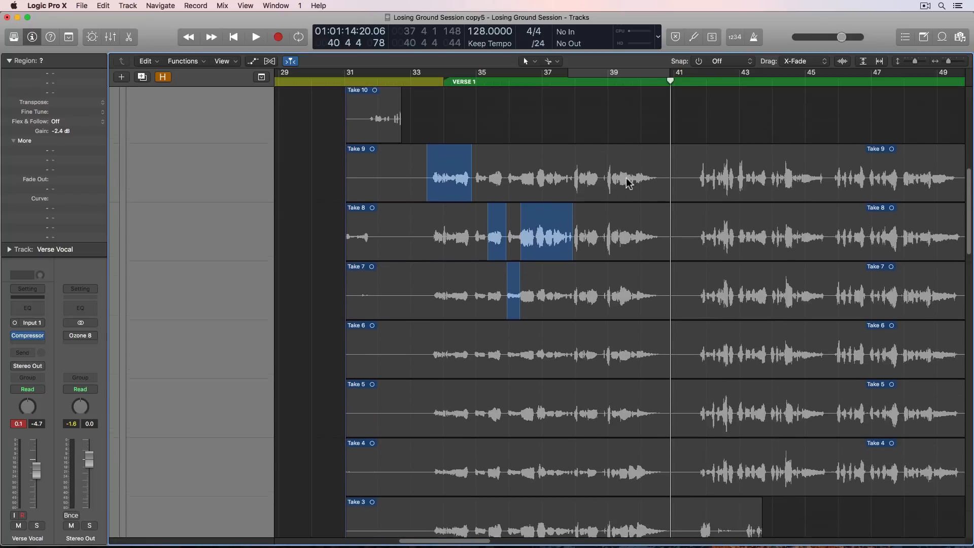
scroll(668, 390, "down", 7)
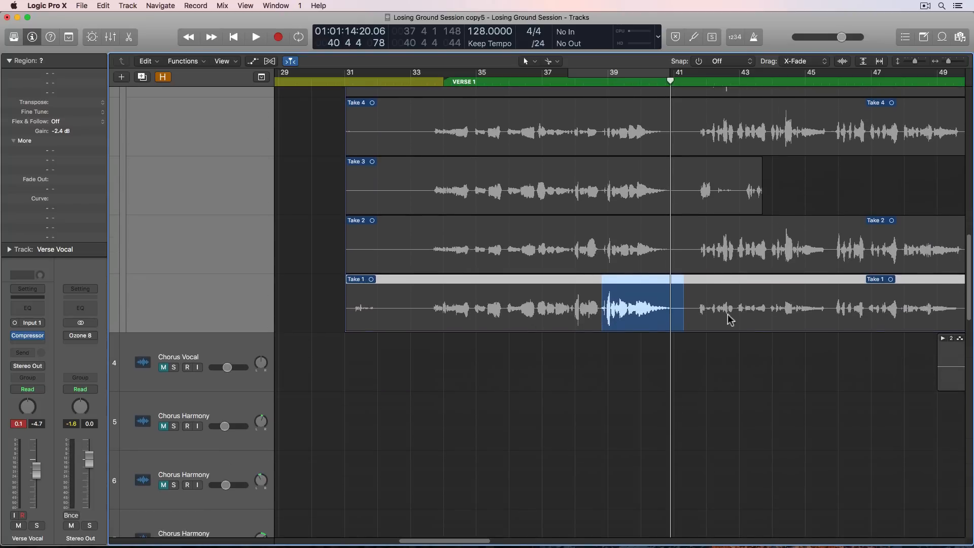
scroll(558, 325, "up", 15)
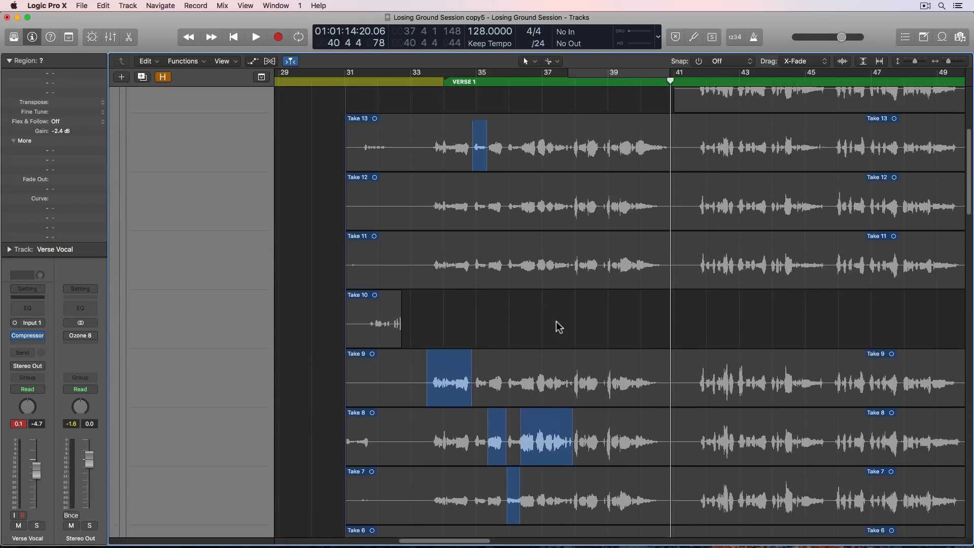
scroll(558, 326, "up", 6)
left_click(194, 126)
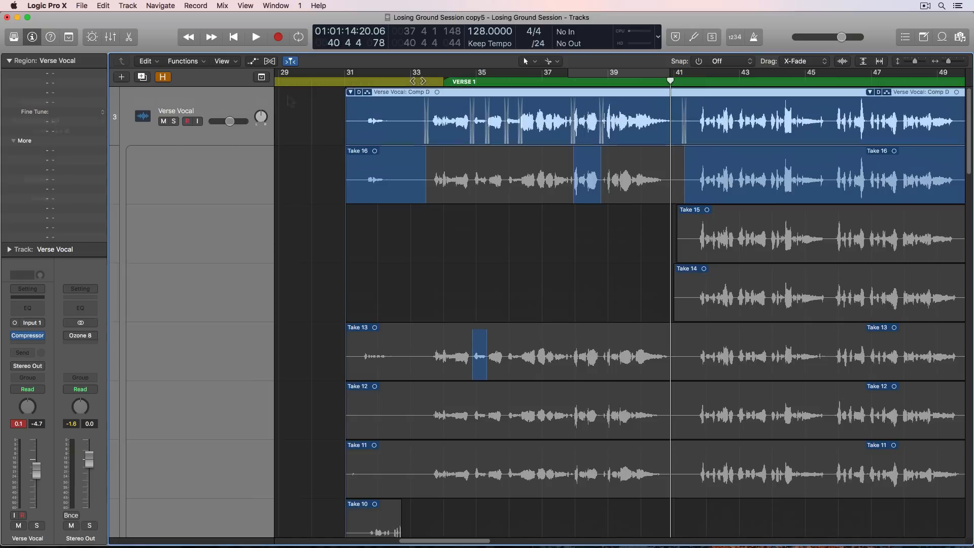
key("shift+comma")
left_click(303, 151)
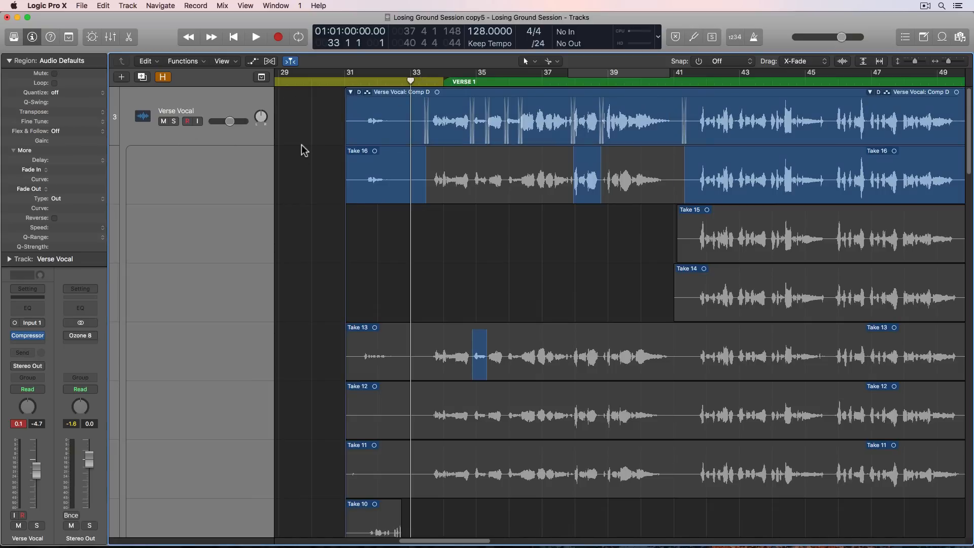
key("space")
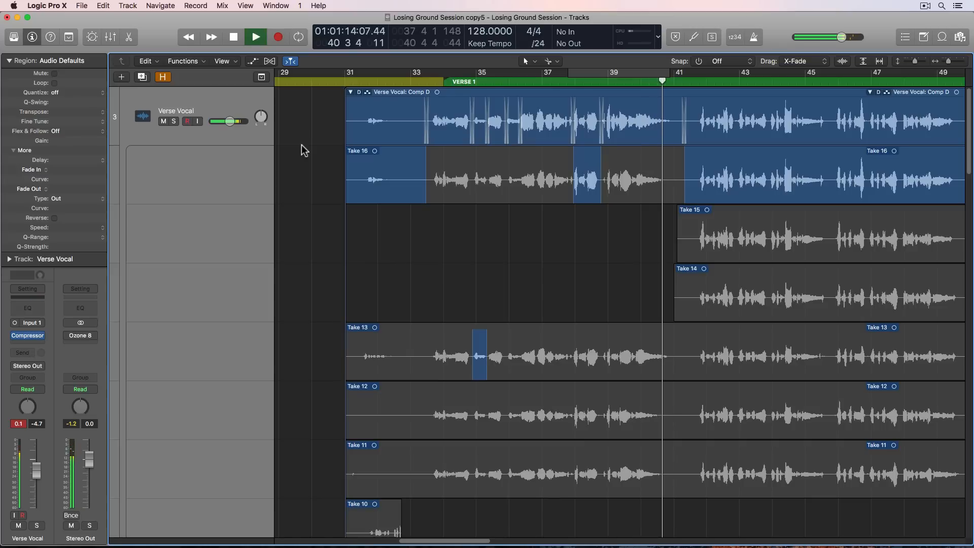
key("space")
- Replay the opening phrase from about bar 33 and comp it from Take 16 up to just before bar 35
left_click(419, 81)
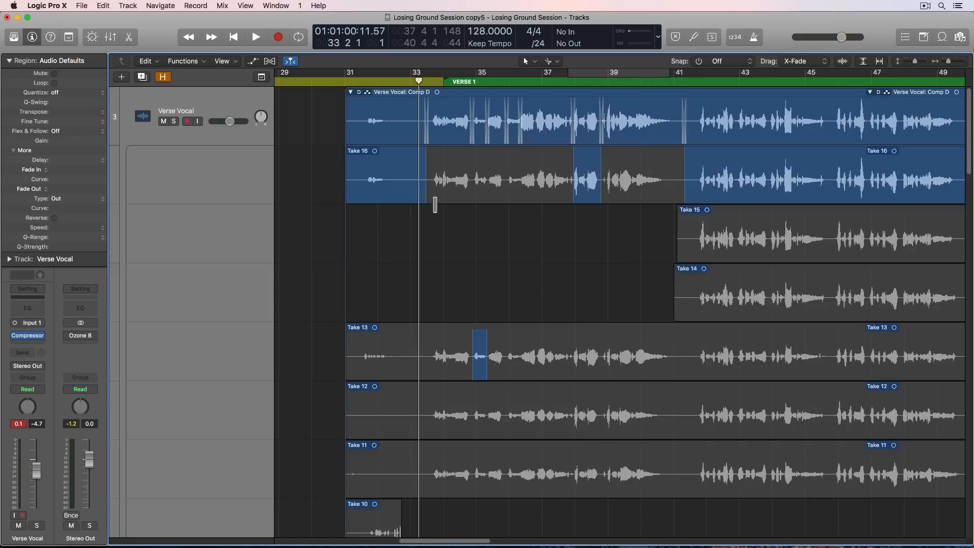
key("space")
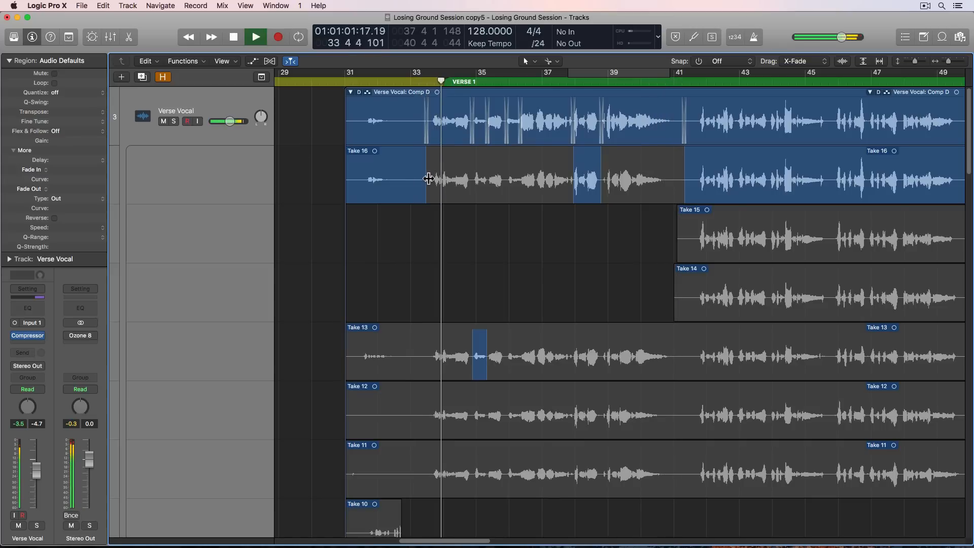
key("space")
left_click_drag(427, 178, 479, 197)
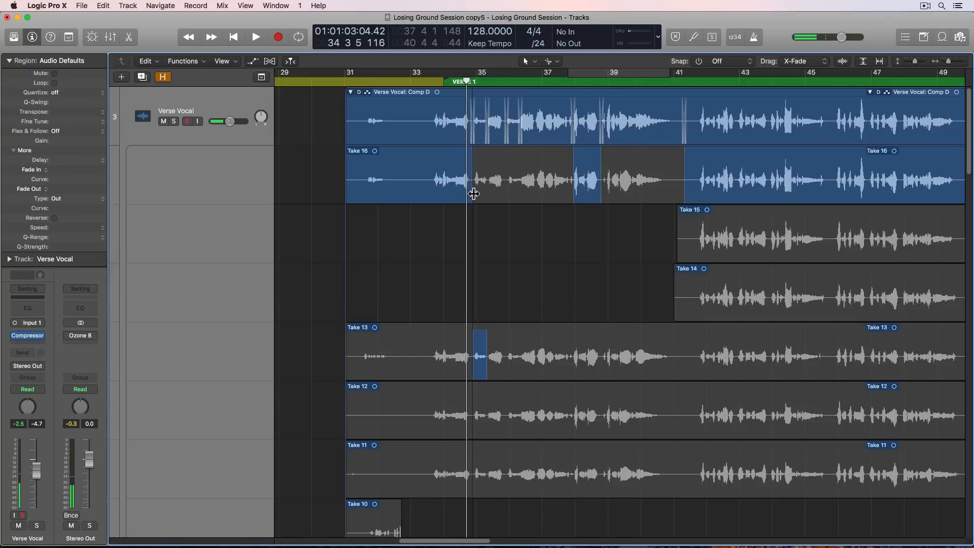
- Set a cycle range from about bar 33 to just before bar 37 and play back the opening phrase
key("space")
key("space")
left_click_drag(423, 76, 490, 76)
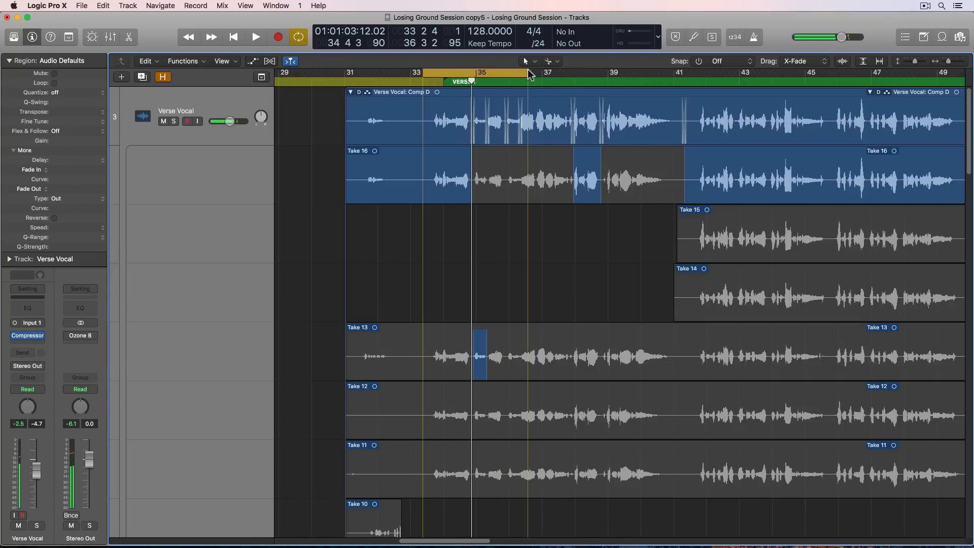
key("space")
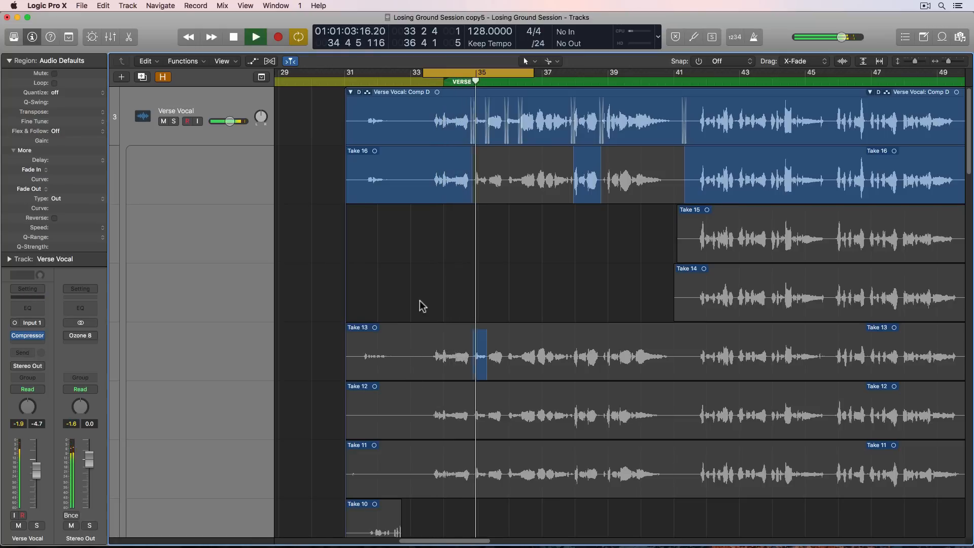
key("space")
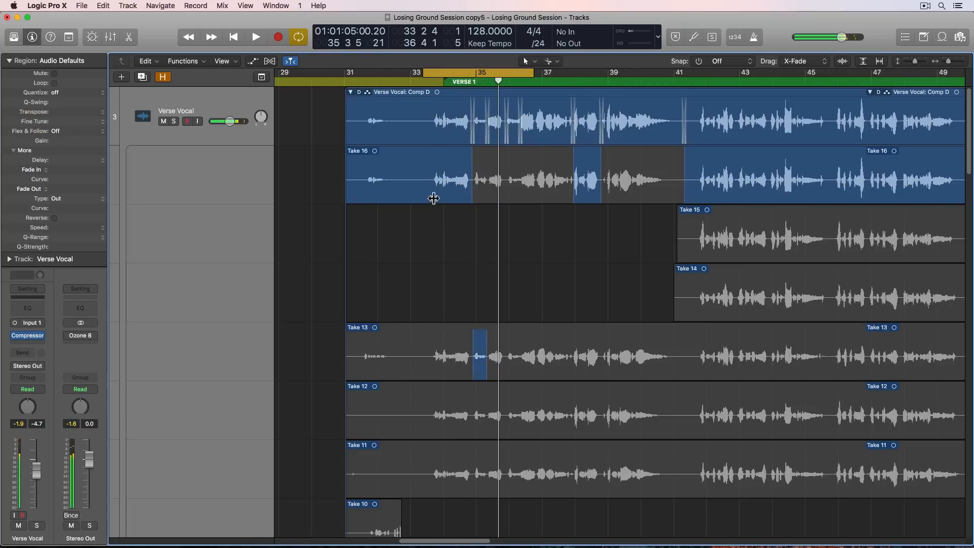
- Audition the opening phrase before bar 35 from Take 8 and then Take 9
scroll(431, 189, "down", 5)
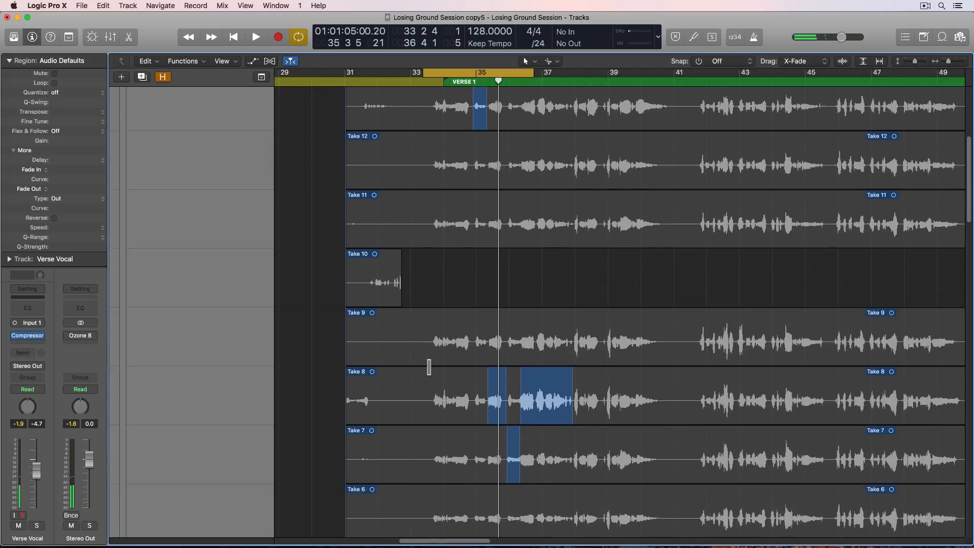
left_click(433, 390)
key("space")
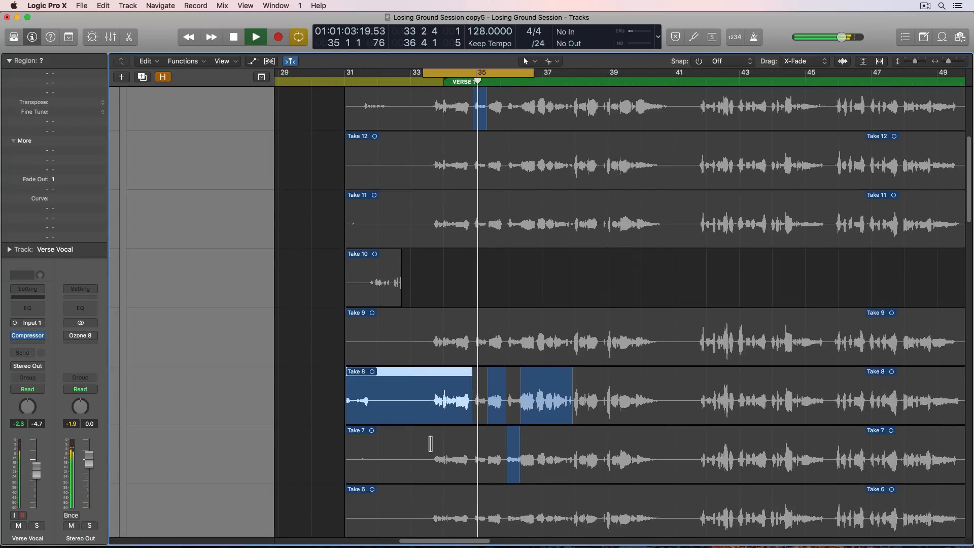
left_click(428, 353)
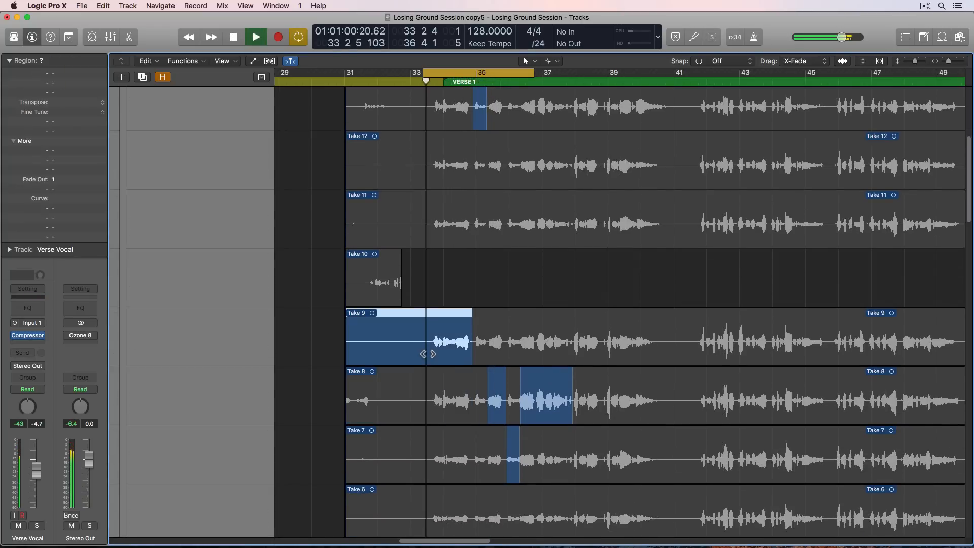
- Audition the opening phrase before bar 35 from Take 6 and then Take 3
scroll(430, 404, "down", 4)
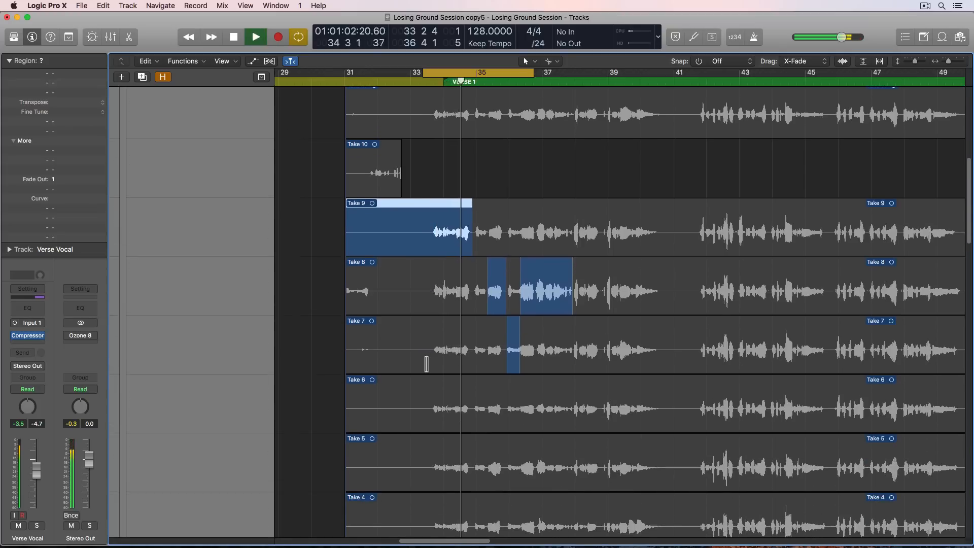
left_click(430, 404)
scroll(431, 405, "down", 1)
scroll(430, 405, "down", 3)
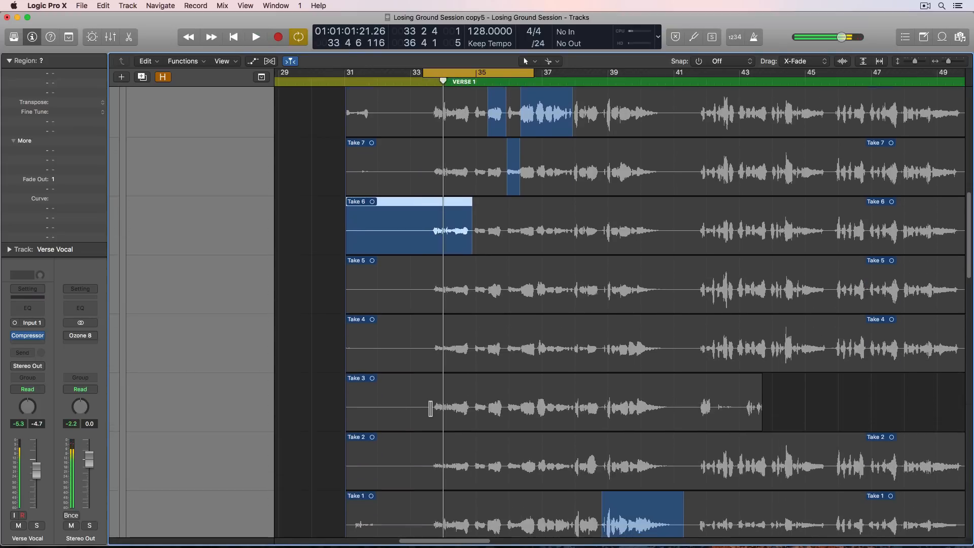
left_click(430, 407)
scroll(430, 408, "down", 4)
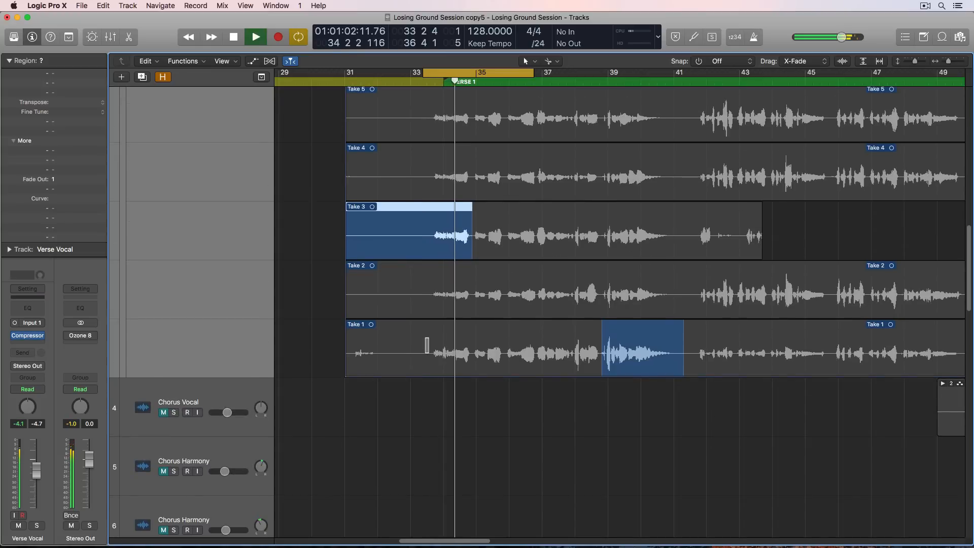
key("space")
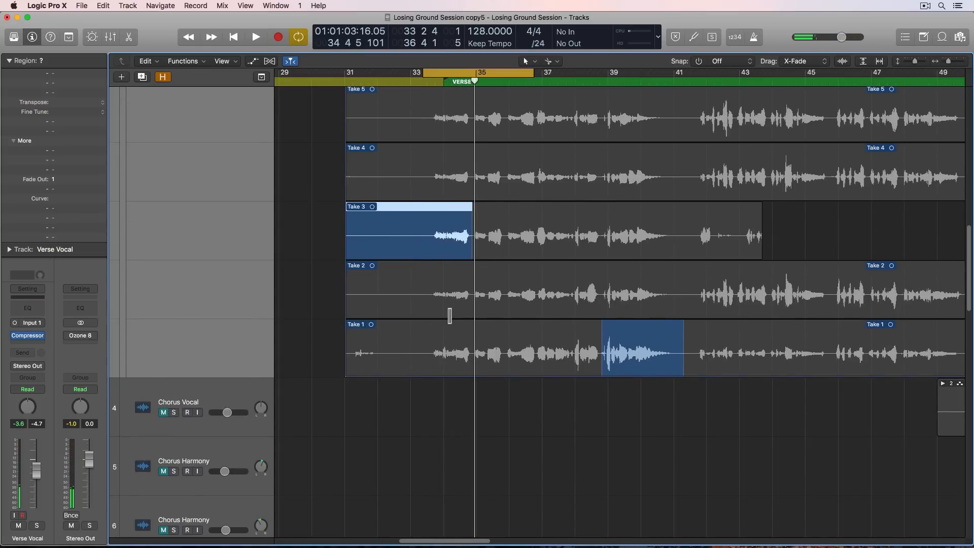
- Switch the opening phrase before bar 35 to Take 8
scroll(450, 316, "up", 6)
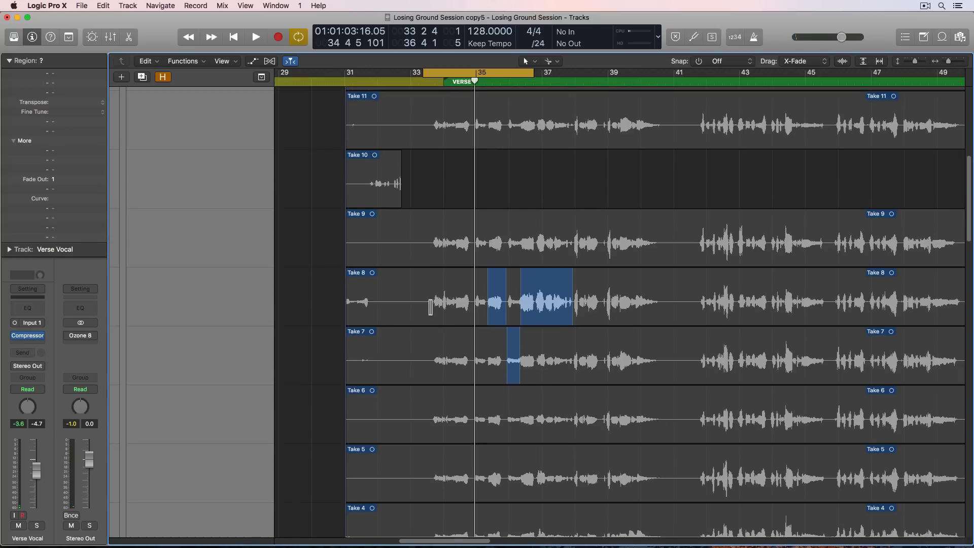
left_click(430, 306)
scroll(450, 296, "up", 6)
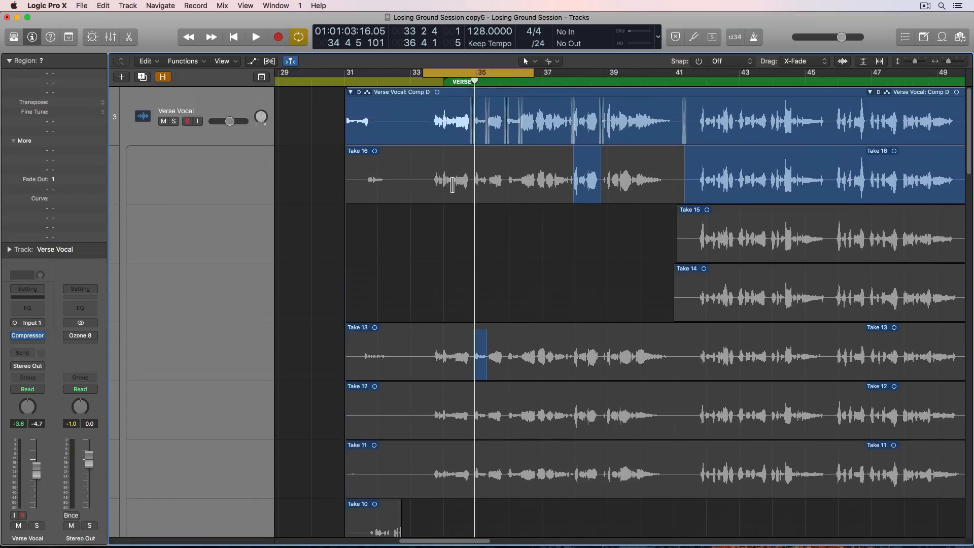
- Comp the end of the opening phrase, from just after bar 34 to just before bar 35, from Take 16 and play it back
key("super+Right")
key("super+Right")
key("super+Right")
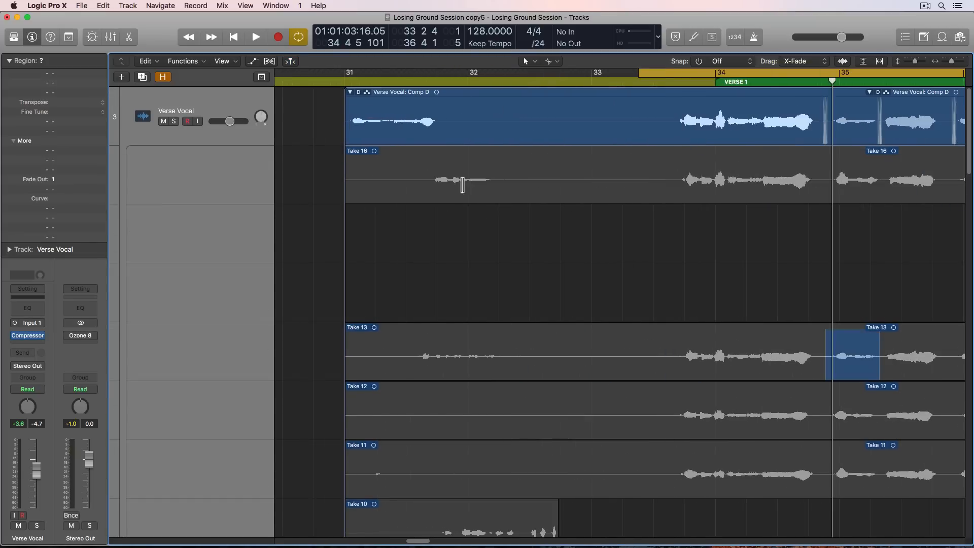
scroll(464, 186, "right", 5)
scroll(496, 299, "down", 8)
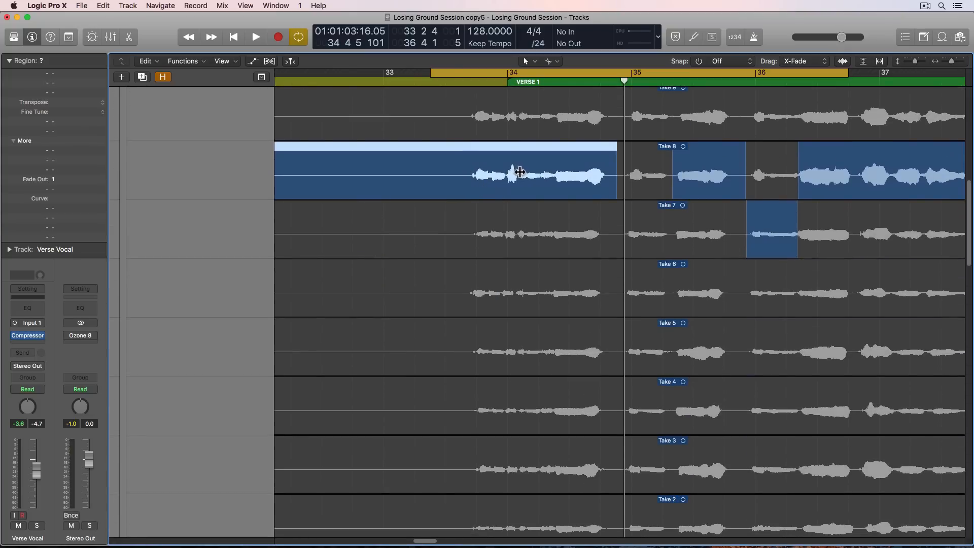
scroll(520, 172, "up", 8)
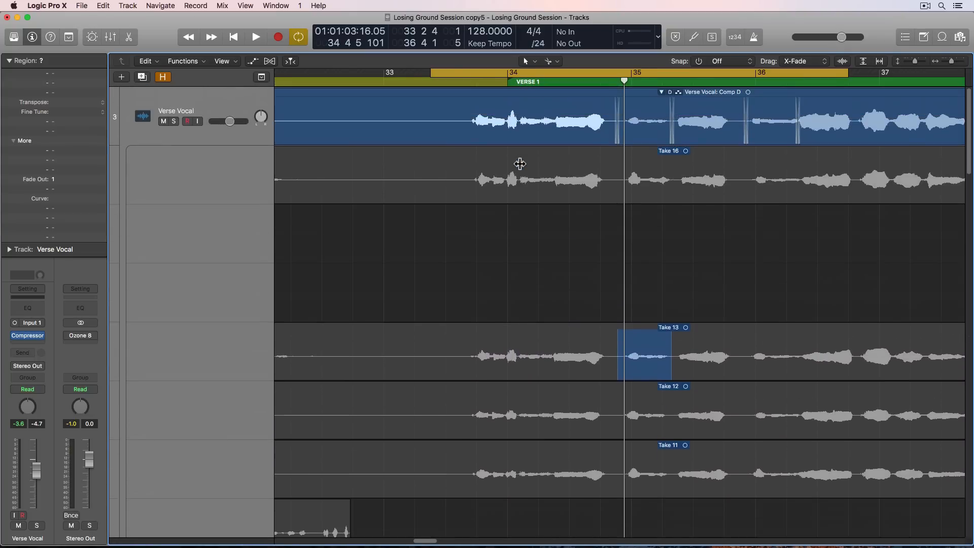
left_click_drag(519, 175, 610, 196)
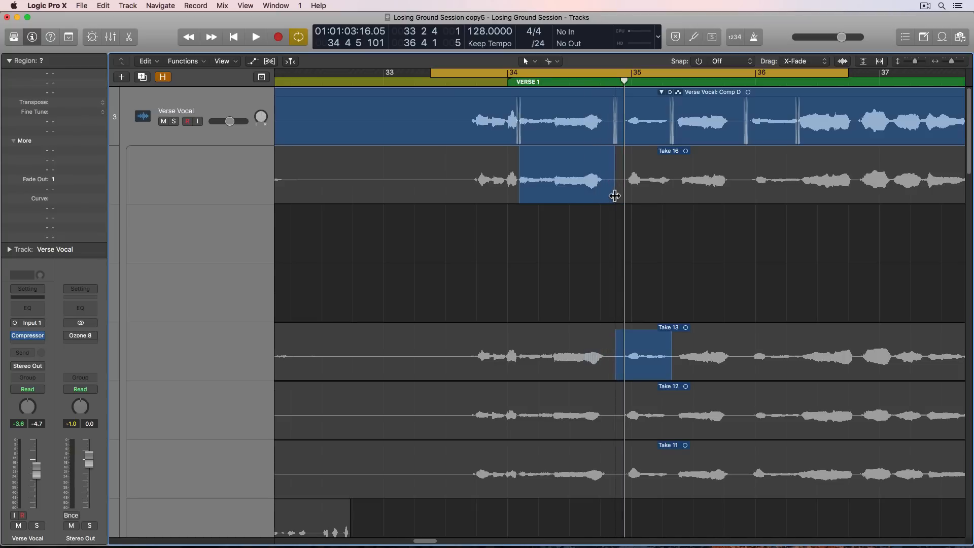
key("space")
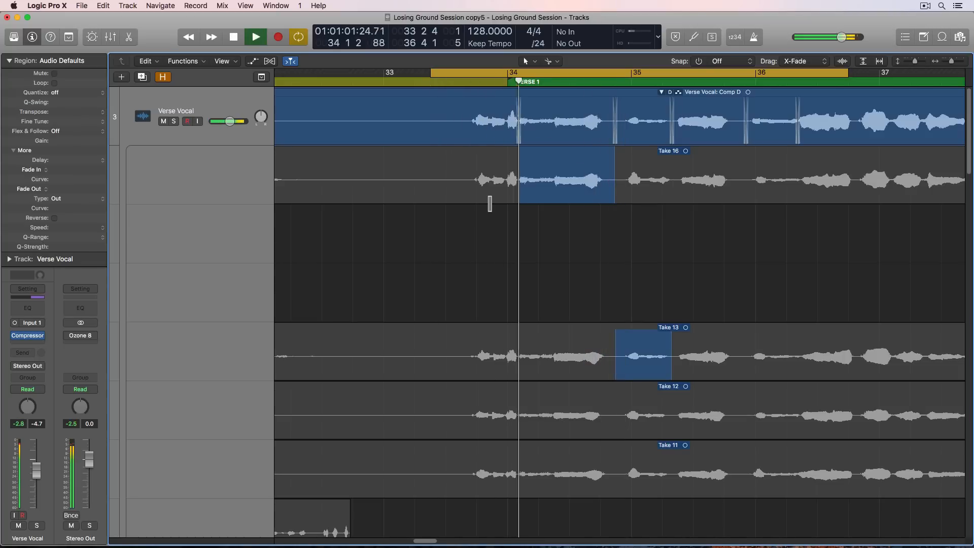
key("super+Left")
key("super+Left")
key("super+Left")
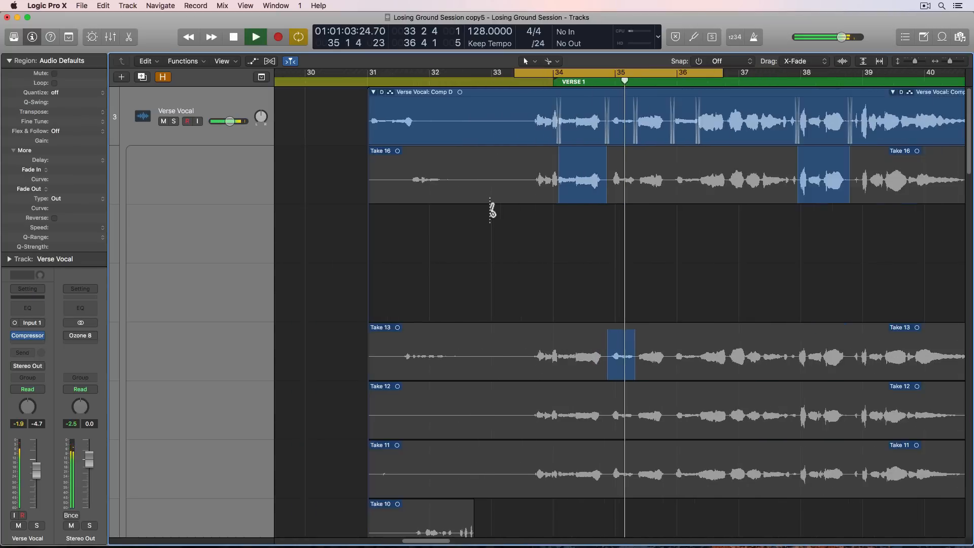
- Turn off cycle playback and play the Verse Vocal comp from the start of Verse 1 to just past bar 41
key("super+Left")
key("super+Left")
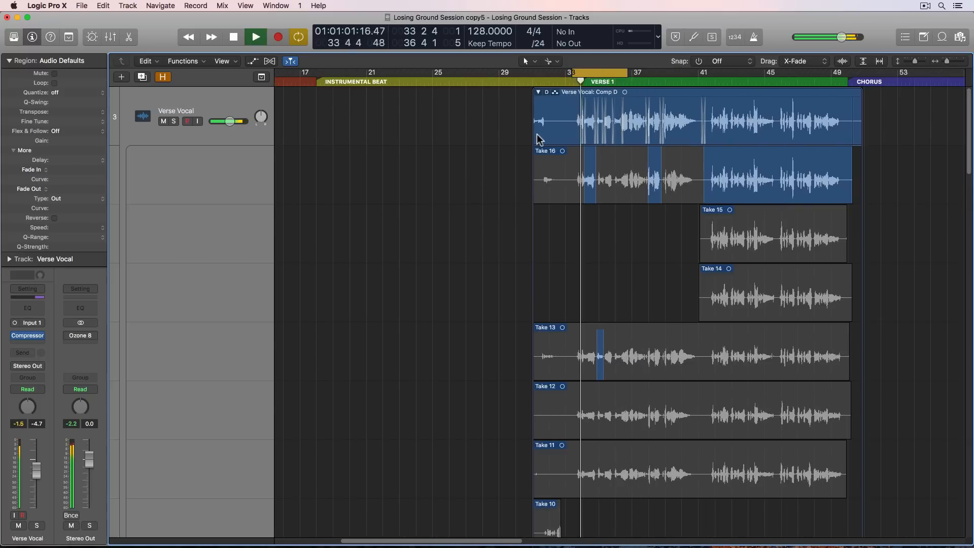
key("c")
scroll(559, 148, "right", 6)
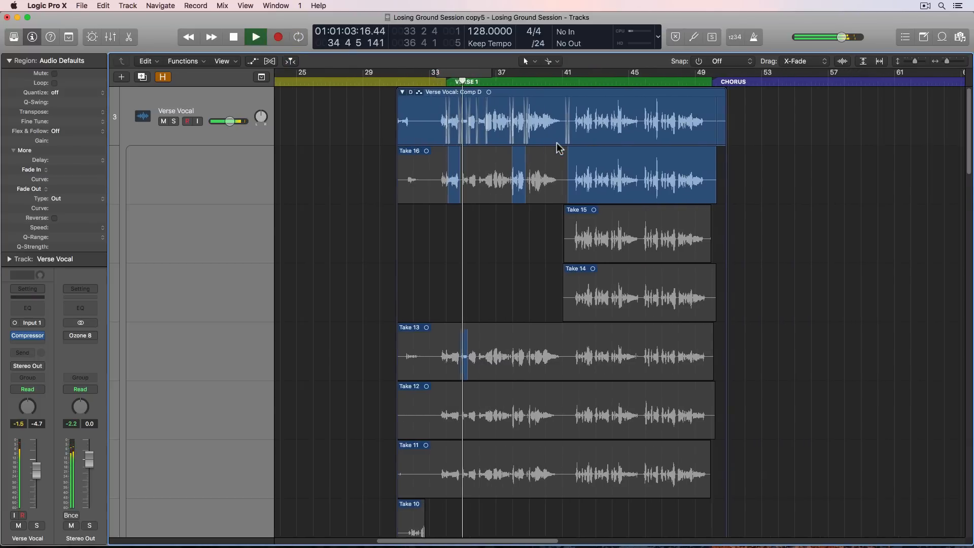
key("super+Right")
key("super+Right")
scroll(558, 149, "right", 5)
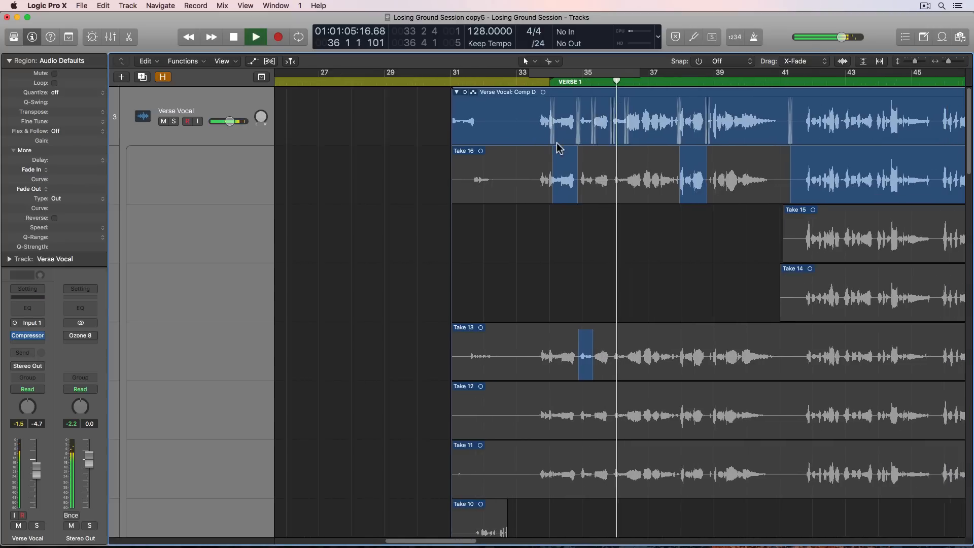
scroll(559, 148, "right", 1)
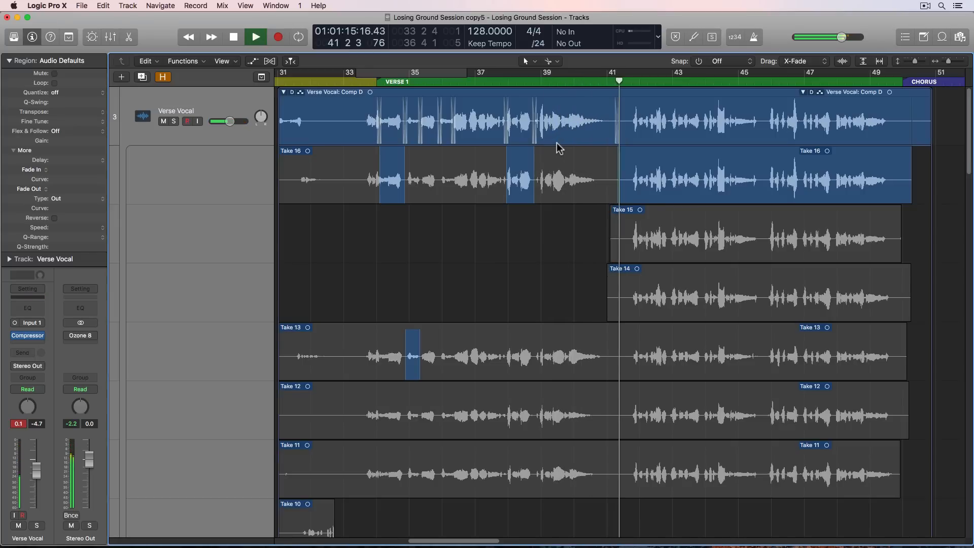
key("space")
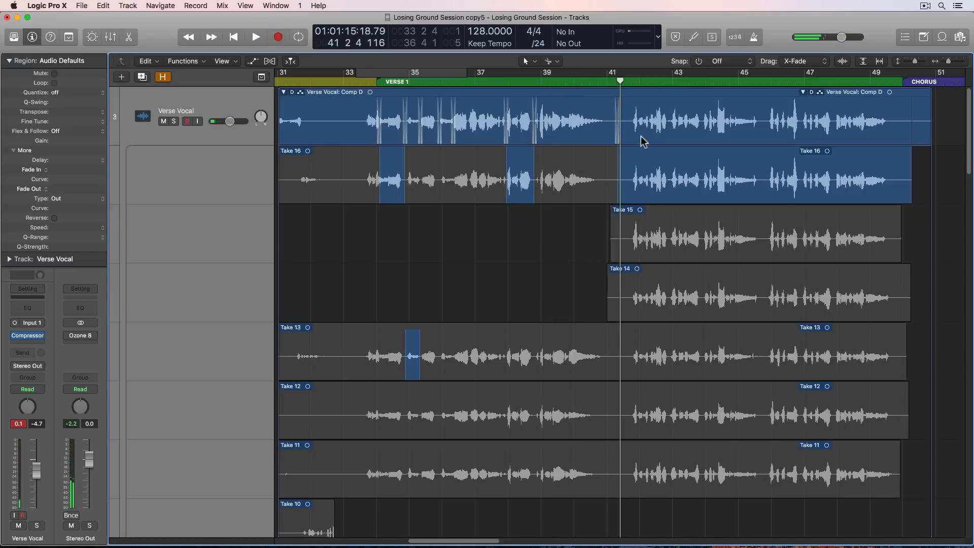
- Set the cycle range from 41 2 4 to 51 1 1 and audition the second half of Verse 1 from Take 16
scroll(641, 141, "right", 5)
left_click_drag(439, 77, 751, 65)
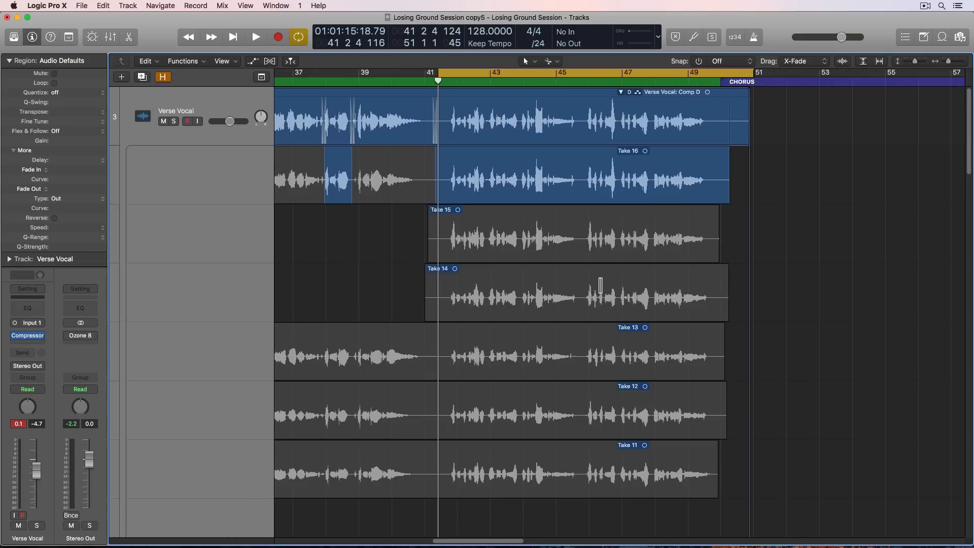
key("space")
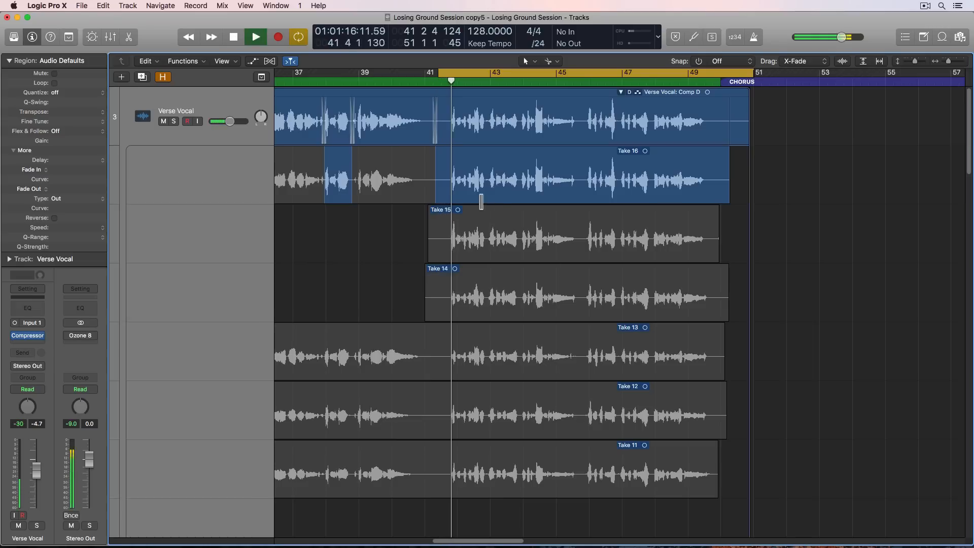
key("super+Right")
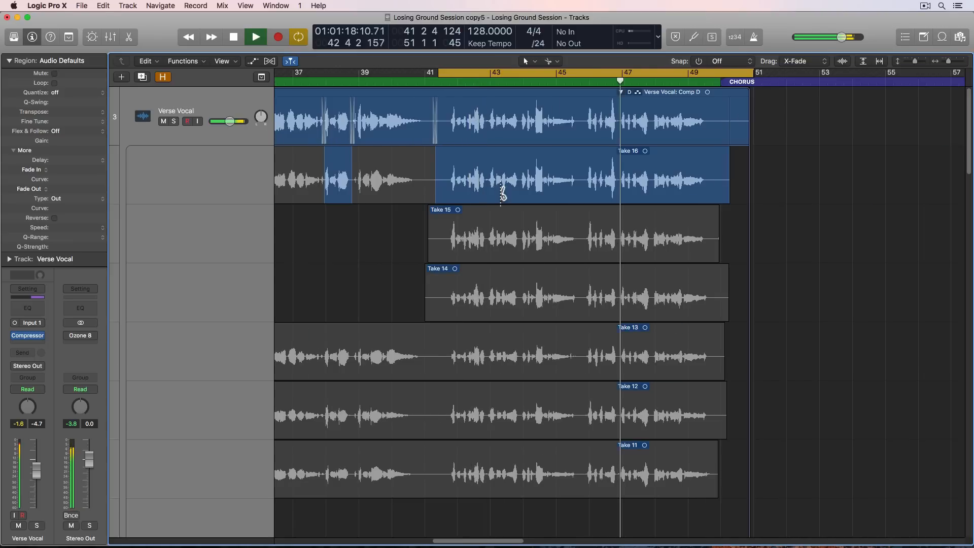
scroll(496, 188, "right", 5)
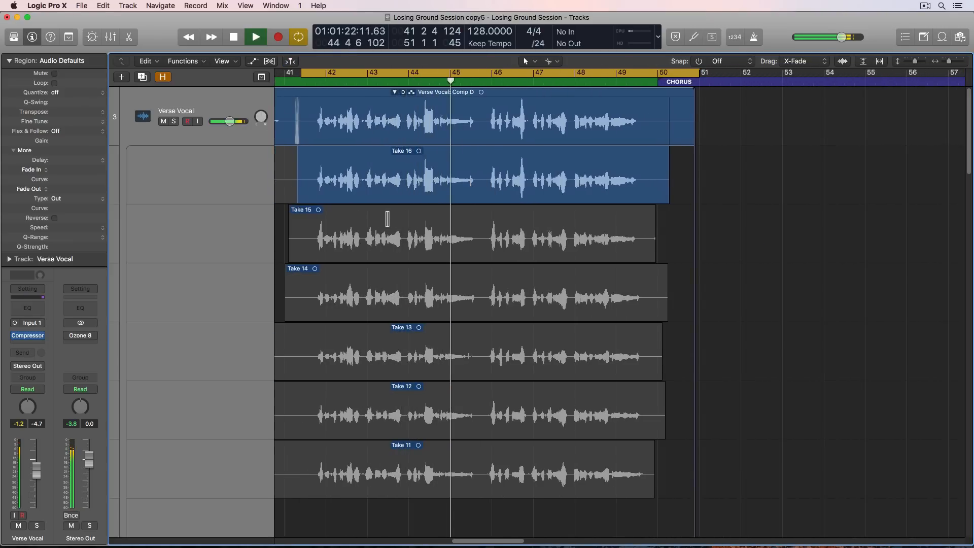
key("space")
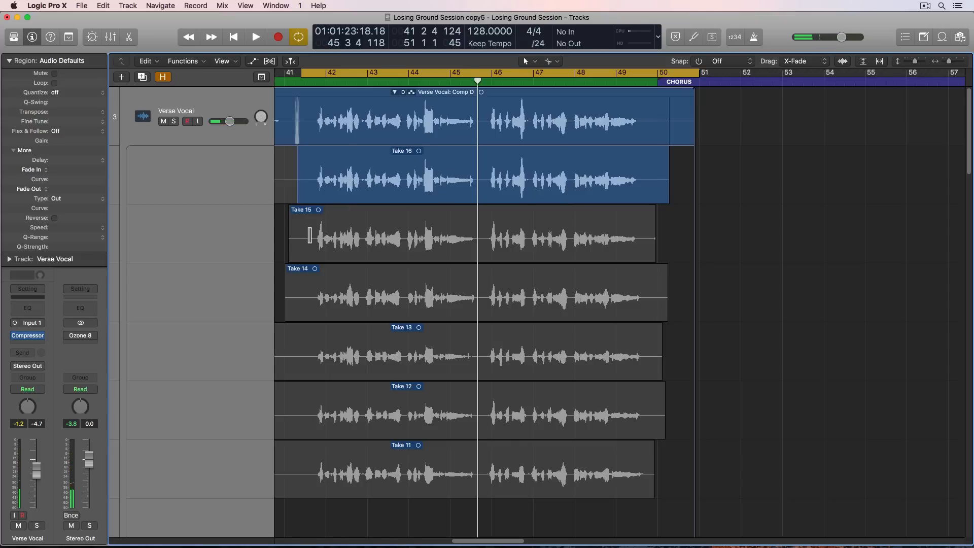
- Set the cycle start to 41 3 2 and audition the second half of Verse 1 from Take 15 and then Take 14
left_click(310, 235)
left_click(305, 73)
key("space")
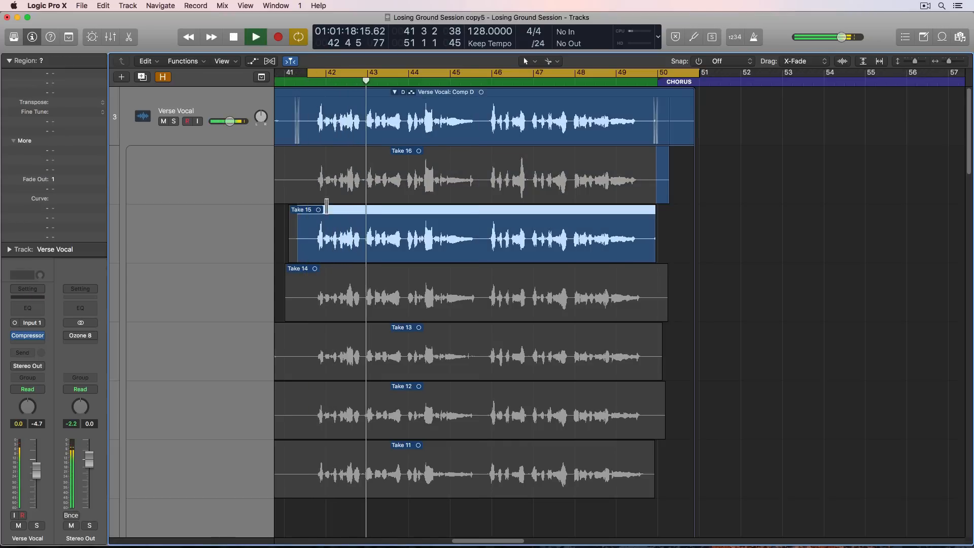
key("space")
left_click(336, 291)
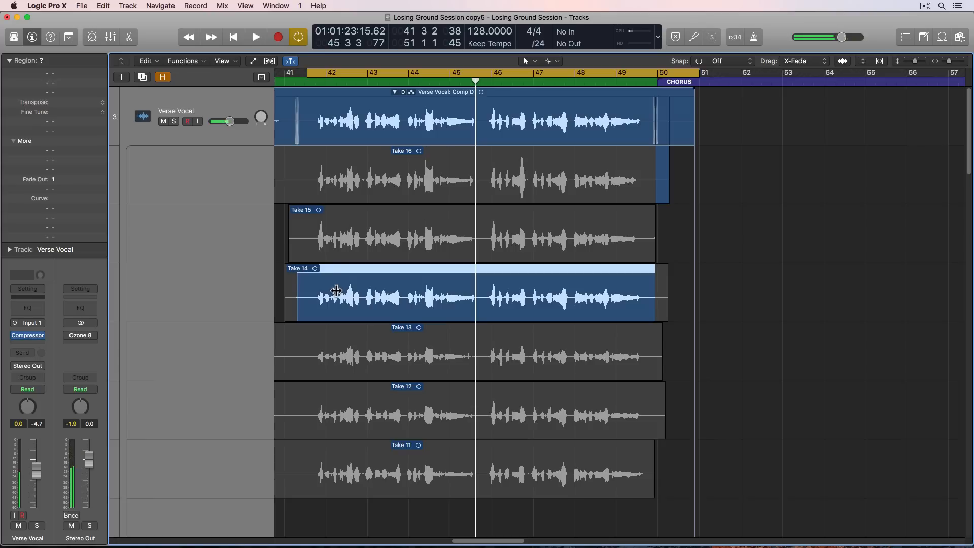
key("space")
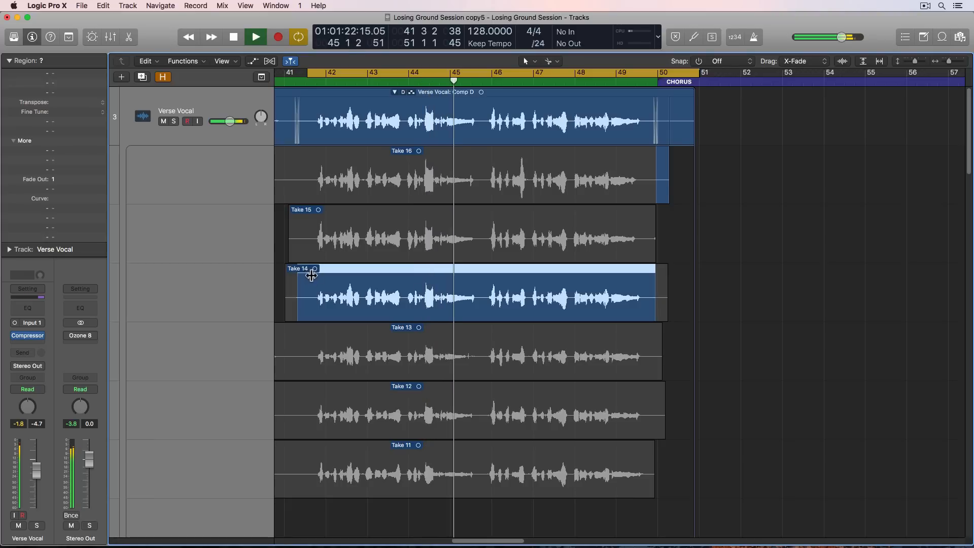
- Audition the second half of Verse 1 from Take 13 and then Take 12
left_click(316, 339)
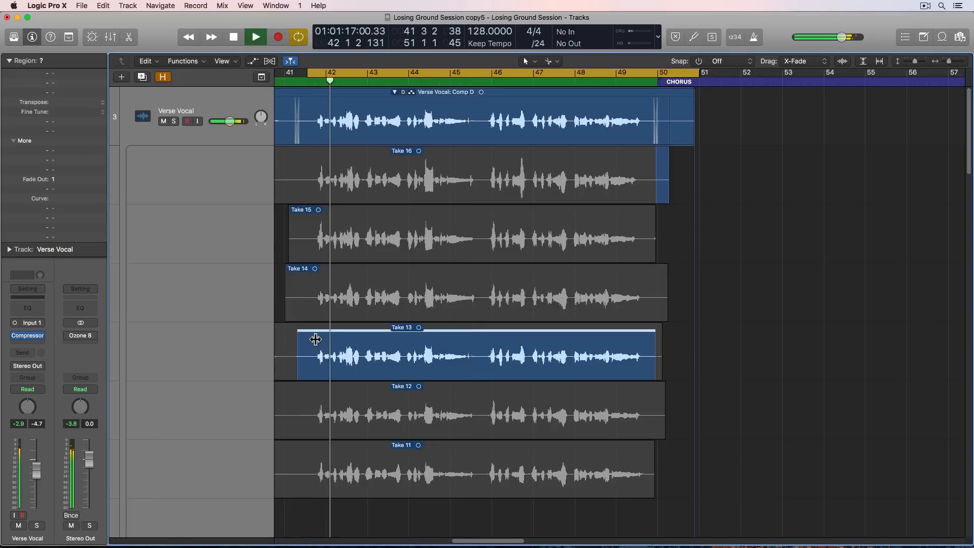
key("space")
left_click(318, 385)
key("space")
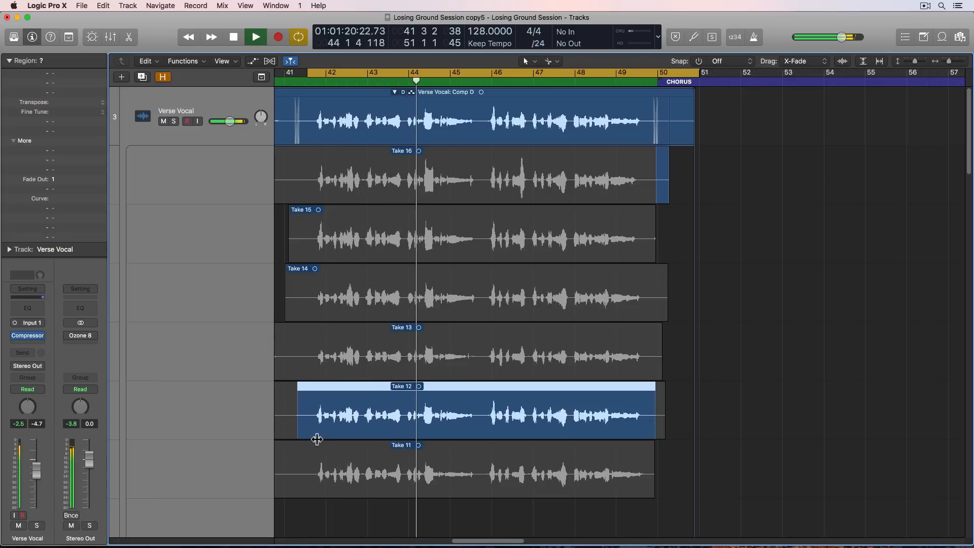
- Audition the second half of Verse 1 from Take 11 and then Take 9
scroll(315, 435, "down", 3)
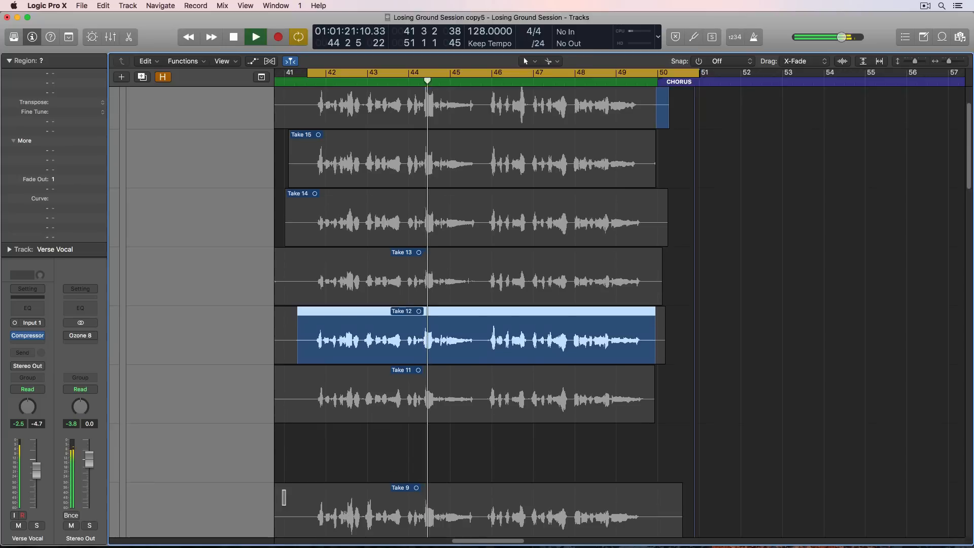
key("space")
left_click(322, 395)
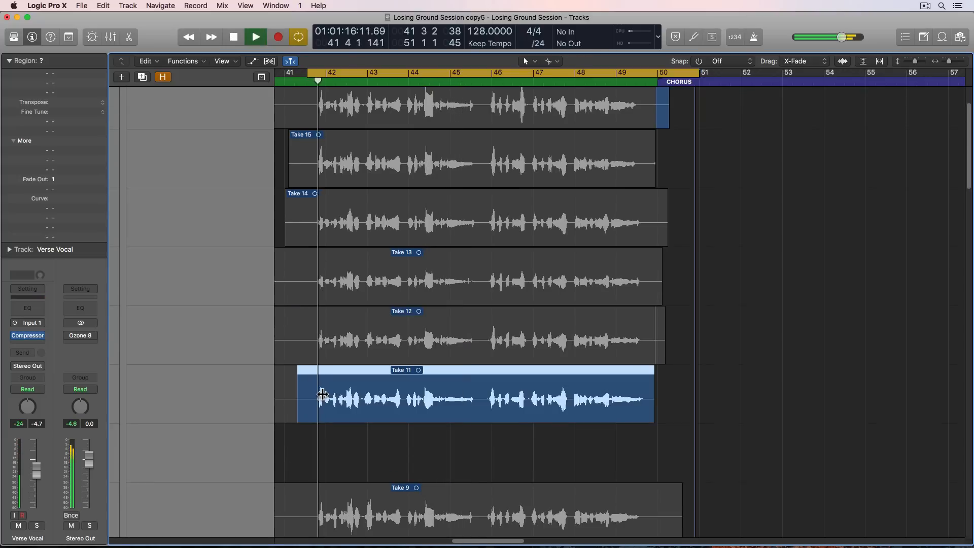
scroll(323, 400, "down", 4)
left_click(324, 402)
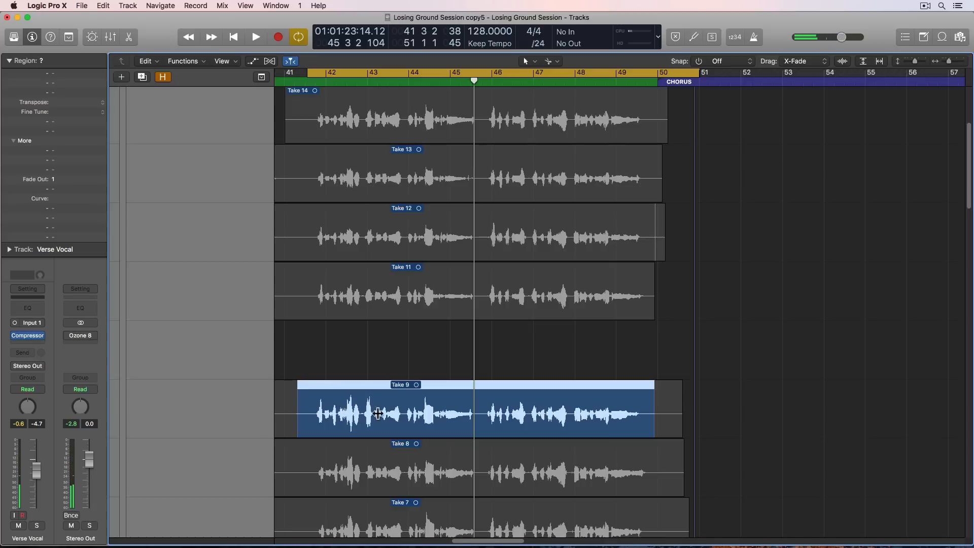
- Replay the second half of Verse 1 from Take 9 and compare it with Take 8
scroll(363, 369, "down", 3)
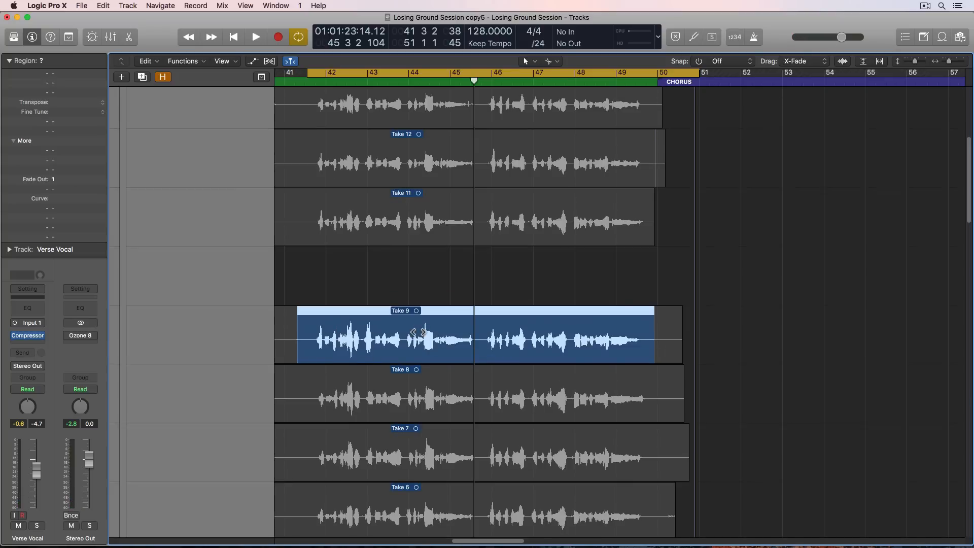
key("shift+Return")
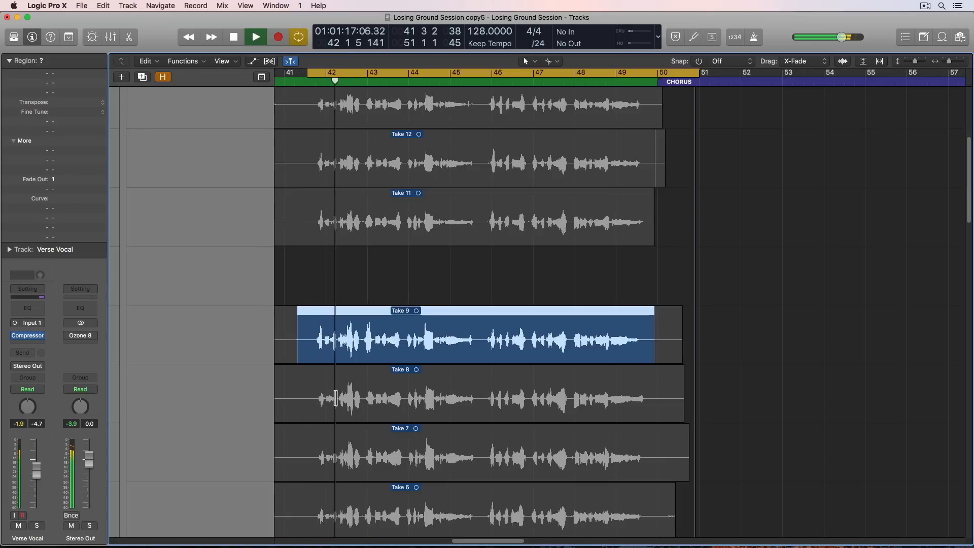
left_click(340, 399)
key("shift+Return")
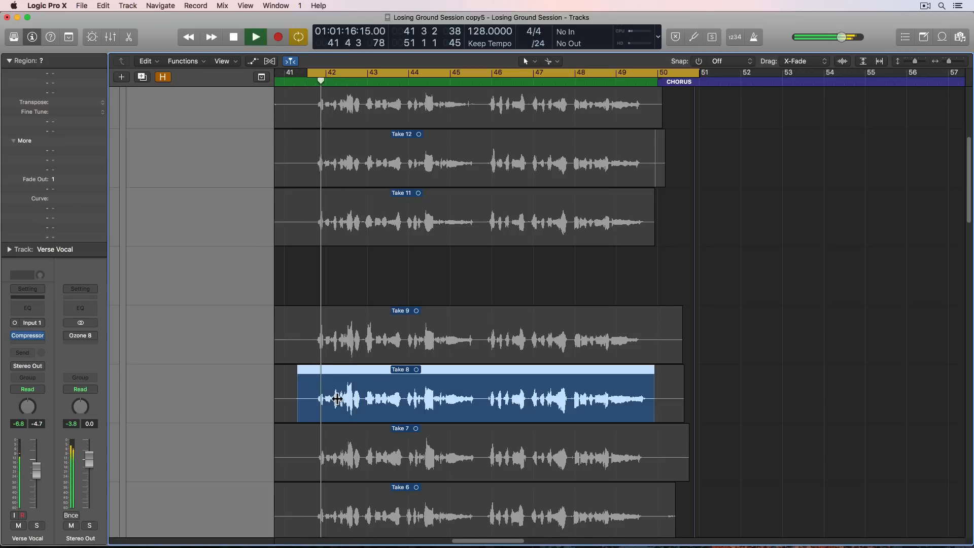
- Audition the second half of Verse 1 from Take 7 and then Take 6
left_click(336, 457)
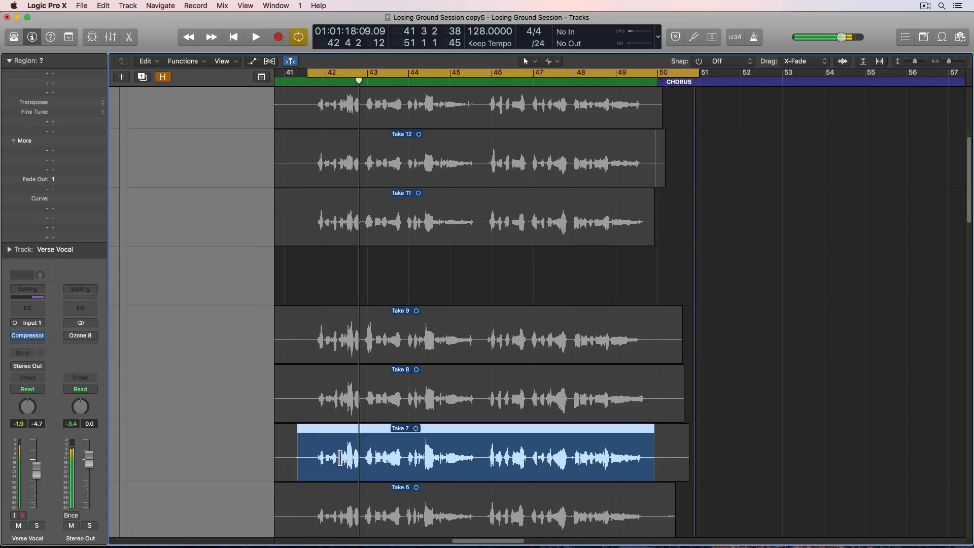
key("shift+Return")
scroll(337, 458, "down", 2)
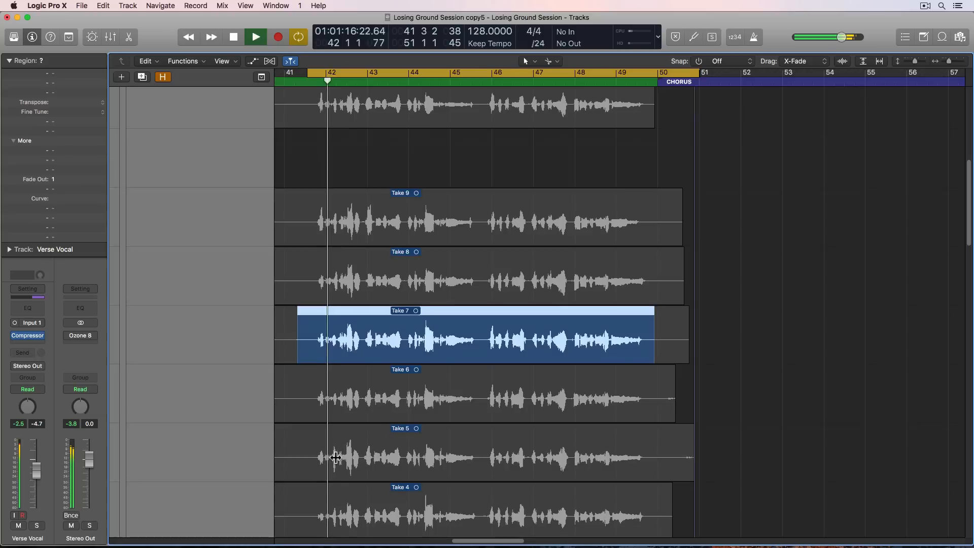
left_click(337, 401)
key("space")
key("shift+Return")
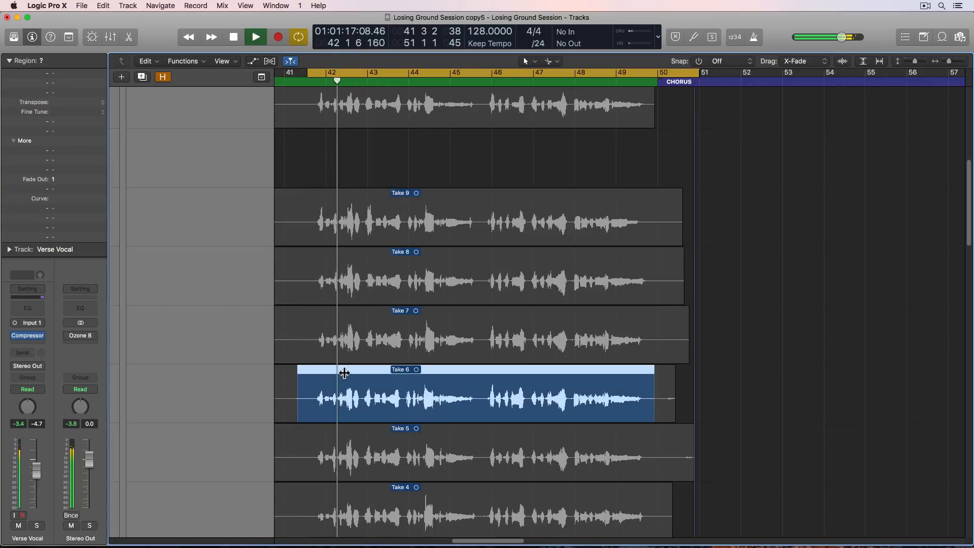
- Audition the start of the second half of Verse 1 from Take 5
left_click(337, 429)
key("shift+Return")
scroll(345, 457, "down", 1)
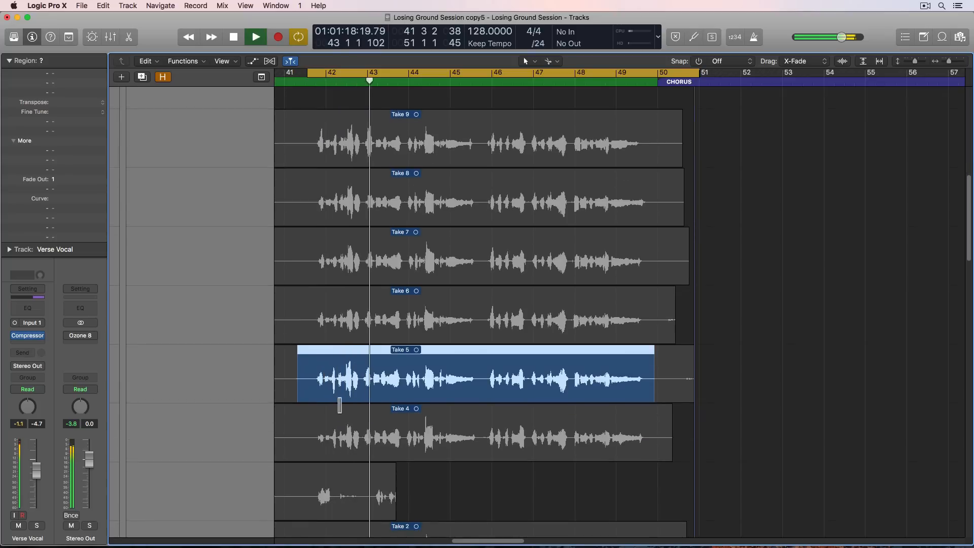
key("space")
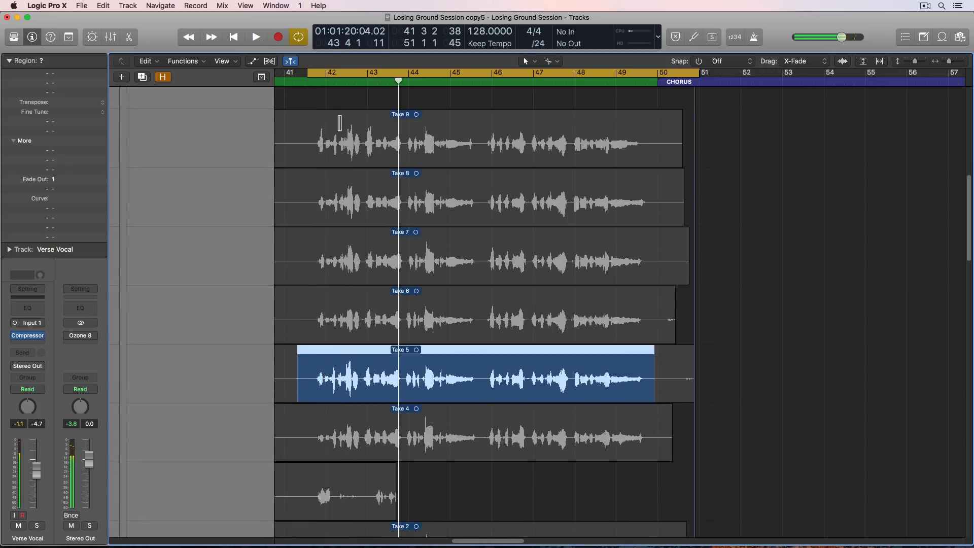
- Switch the second half of Verse 1 to Take 9 and comp the phrase from about 42 2 to just before bar 43 from Take 5
left_click(336, 126)
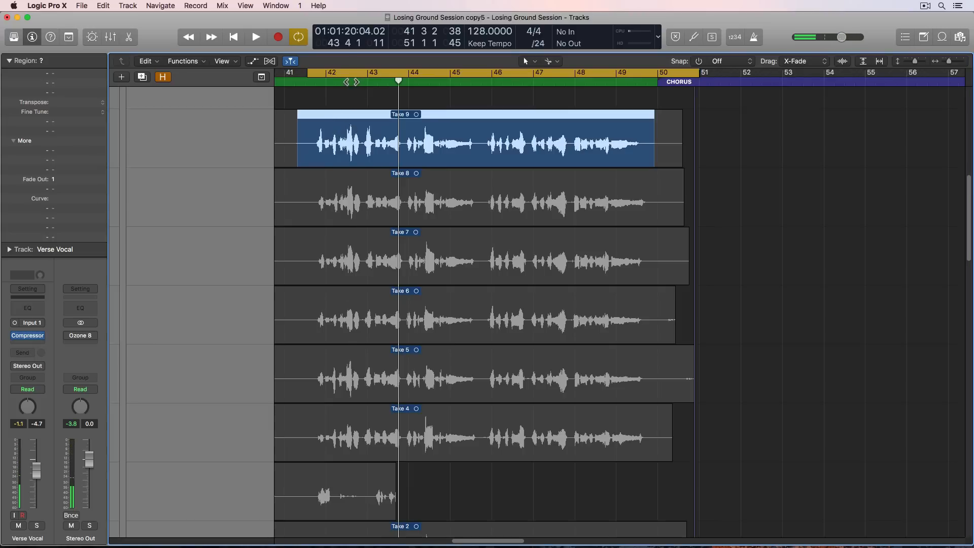
left_click(351, 82)
key("super+Right")
key("super+Right")
key("super+Right")
key("super+Right")
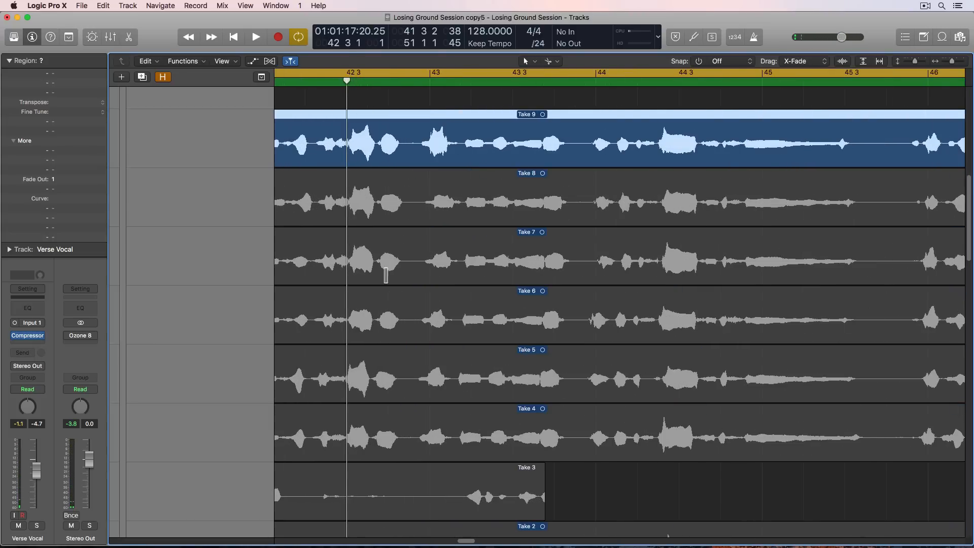
scroll(385, 275, "left", 5)
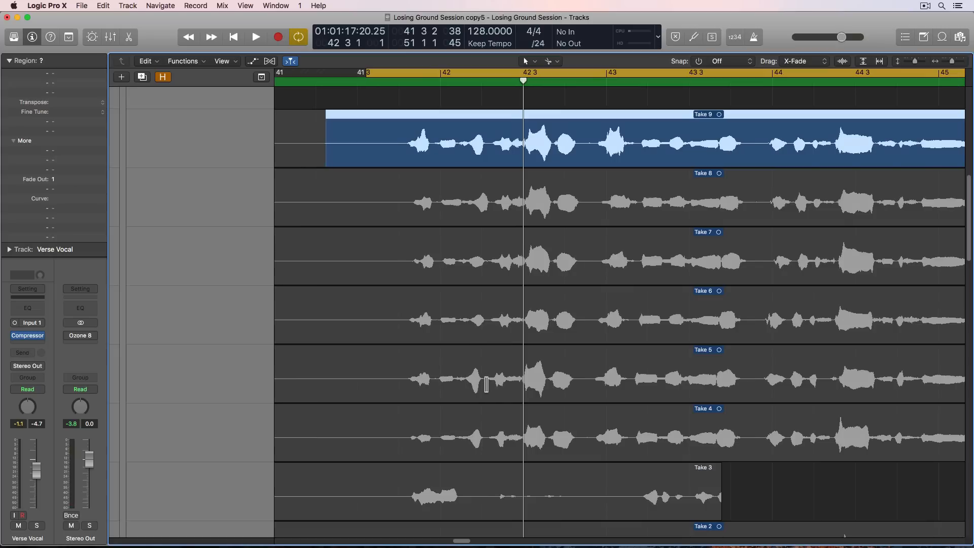
left_click(486, 384)
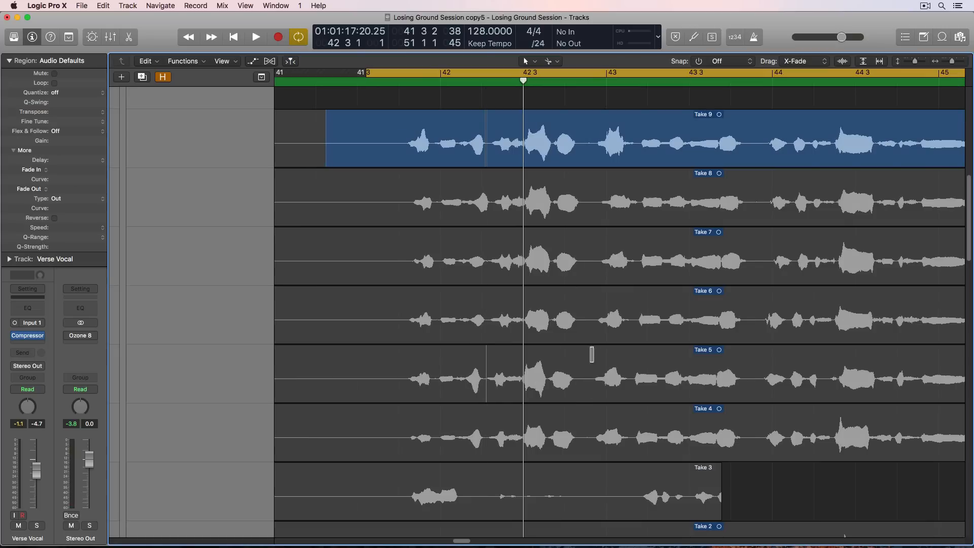
left_click_drag(589, 373, 486, 394)
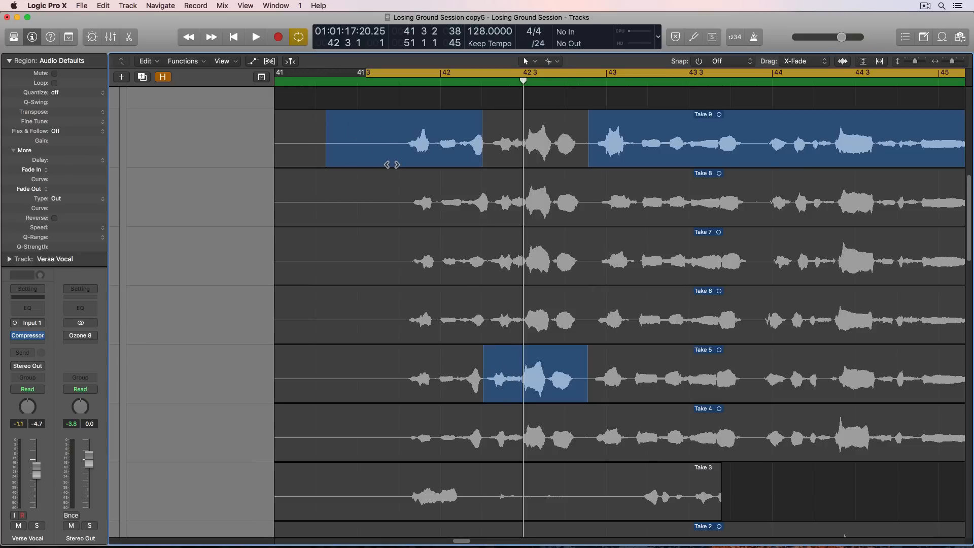
- Turn off quick swipe comping for the Verse Vocal take folder and look through the available secondary tools
key("super+Left")
key("super+Left")
key("super+Left")
key("super+Left")
key("super+Left")
key("super+Left")
scroll(380, 167, "up", 1)
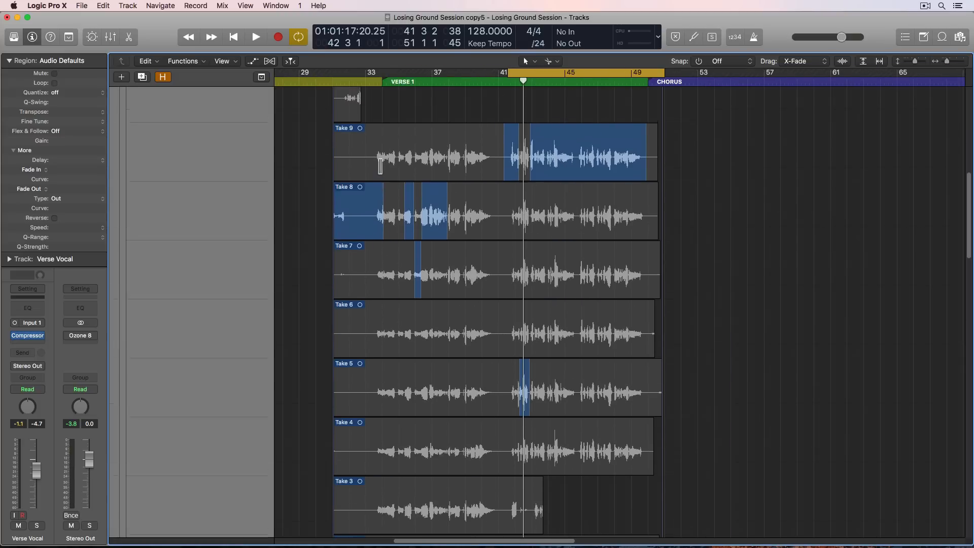
scroll(379, 166, "up", 15)
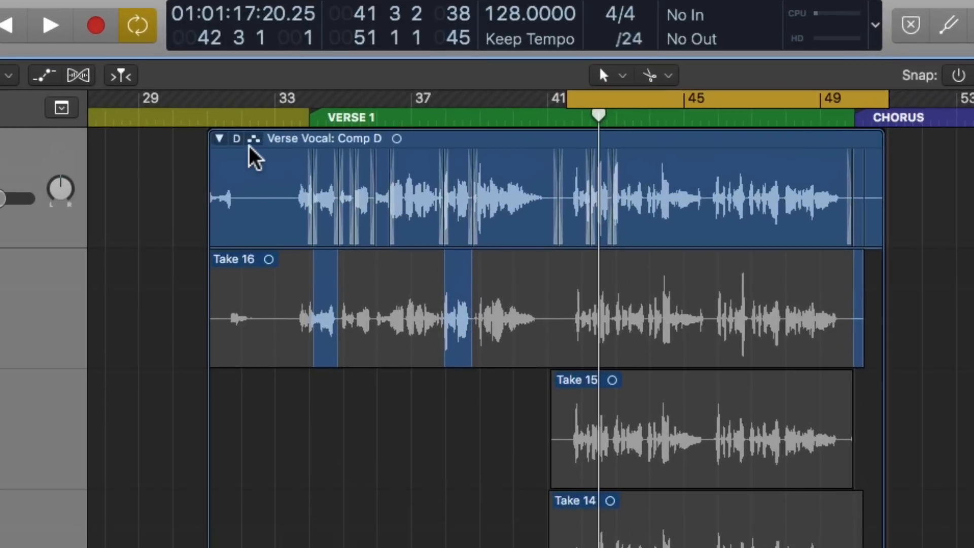
left_click(669, 76)
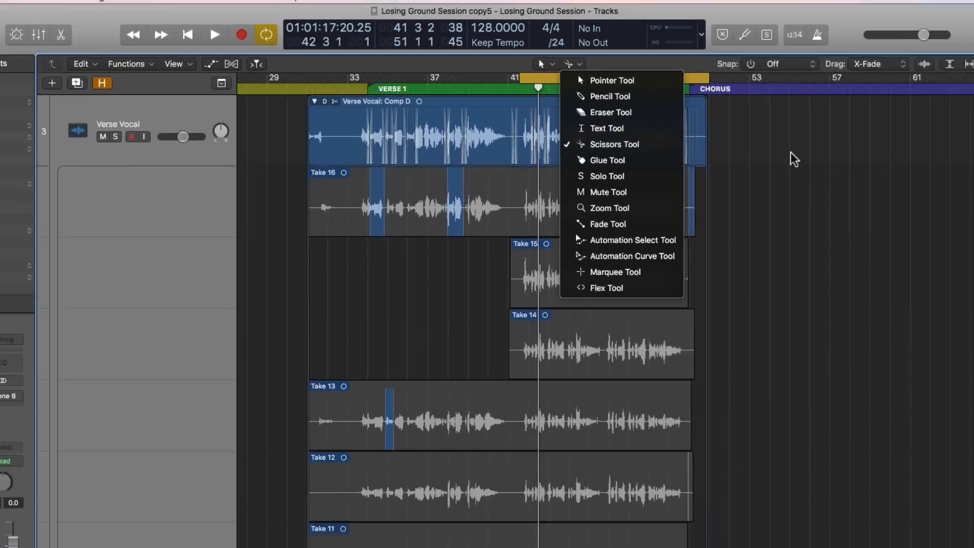
left_click(742, 134)
scroll(737, 380, "down", 6)
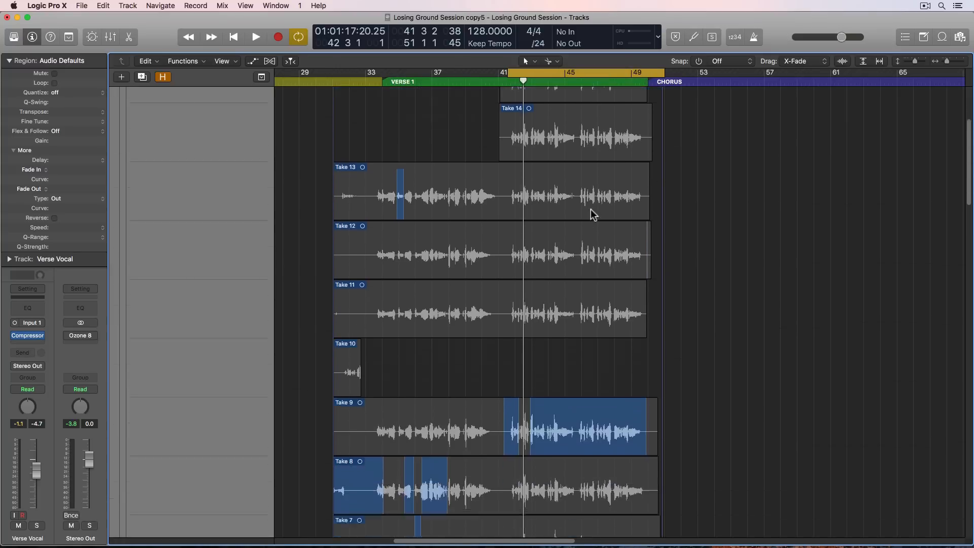
- Split Take 9 just after 41 3, ahead of the phrase at bar 42, and shift the part after the cut slightly later
scroll(594, 214, "down", 5)
key("super+Right")
key("super+Right")
key("super+Right")
key("super+Right")
key("super+Right")
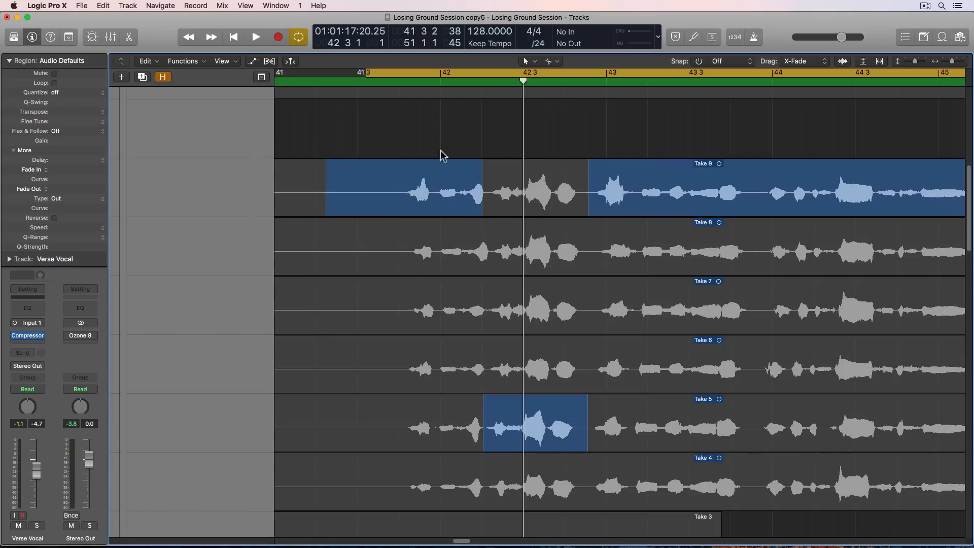
key("space")
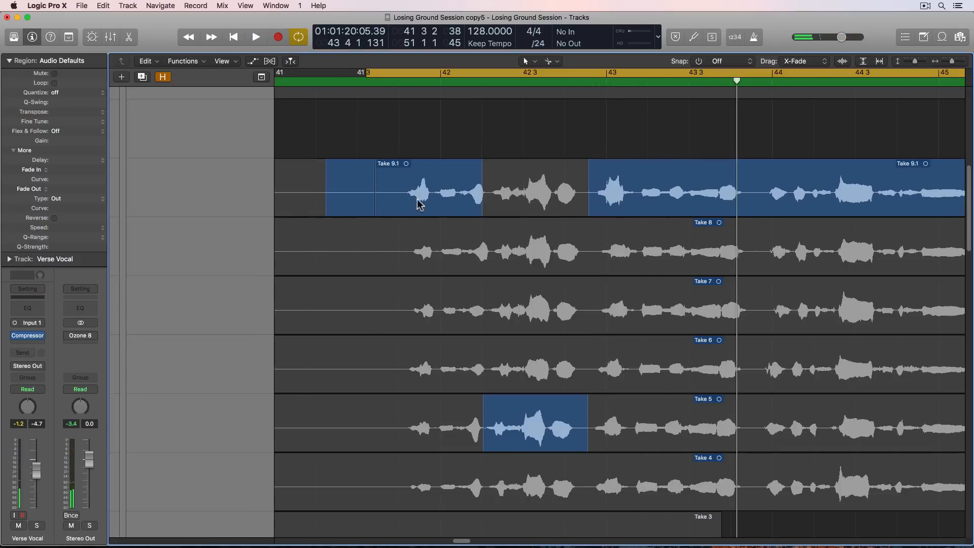
left_click(409, 179)
left_click_drag(416, 184, 427, 187)
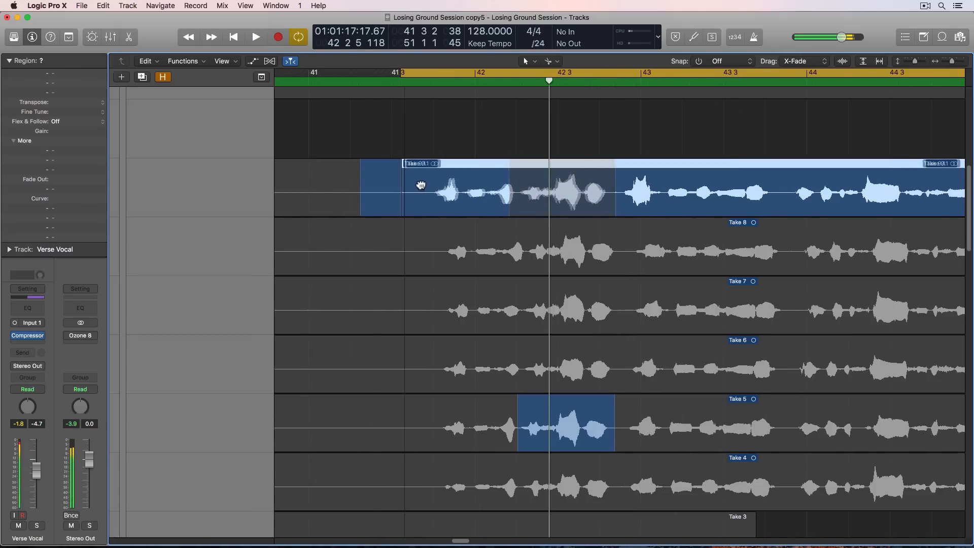
- Play back the comp to check the timing of the shifted Take 9 audio
key("space")
key("space")
key("space")
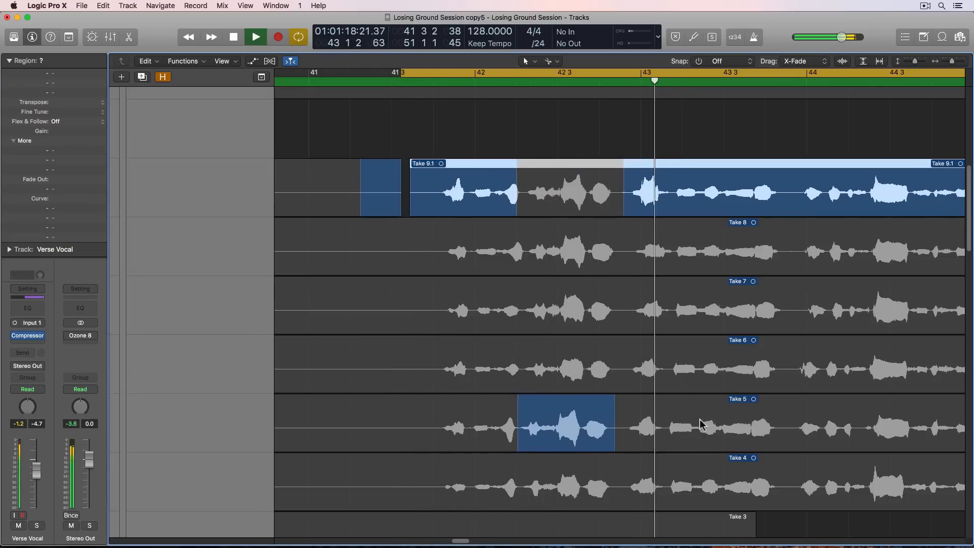
key("space")
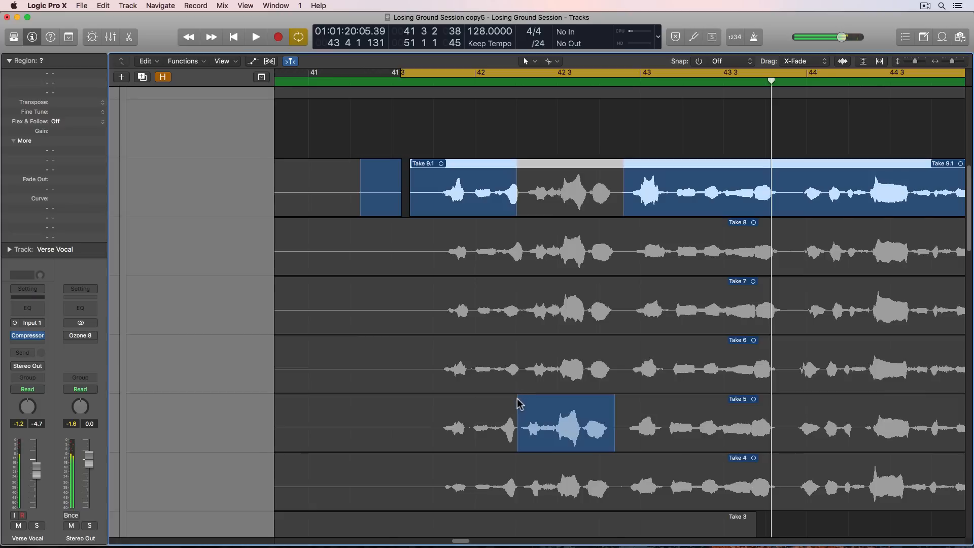
- Shift the Take 5 audio slightly later and audition the phrase between 42 2 and bar 43
left_click_drag(529, 413, 533, 412)
key("space")
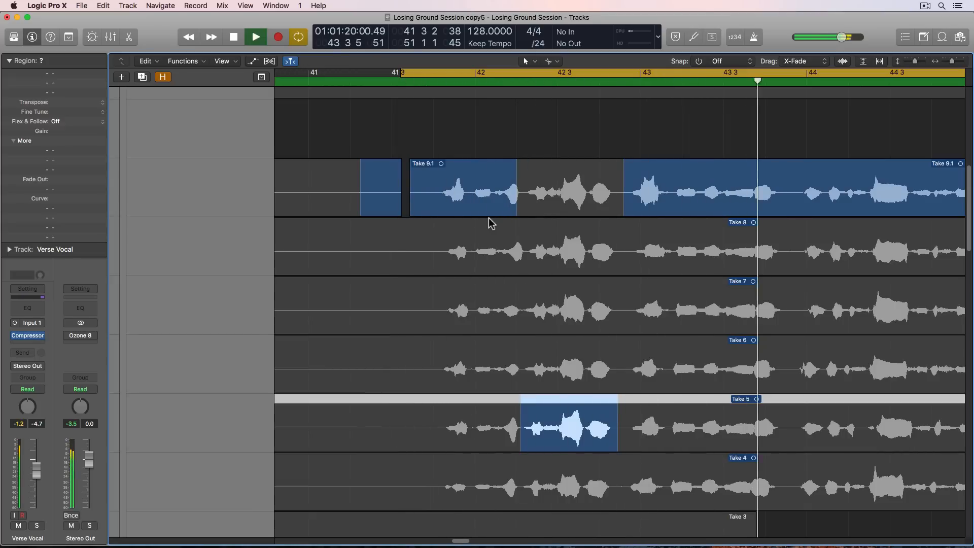
key("space")
- Turn quick swipe comping back on and close the gap between the Take 5 phrase and Take 9 just before bar 43
scroll(517, 155, "up", 5)
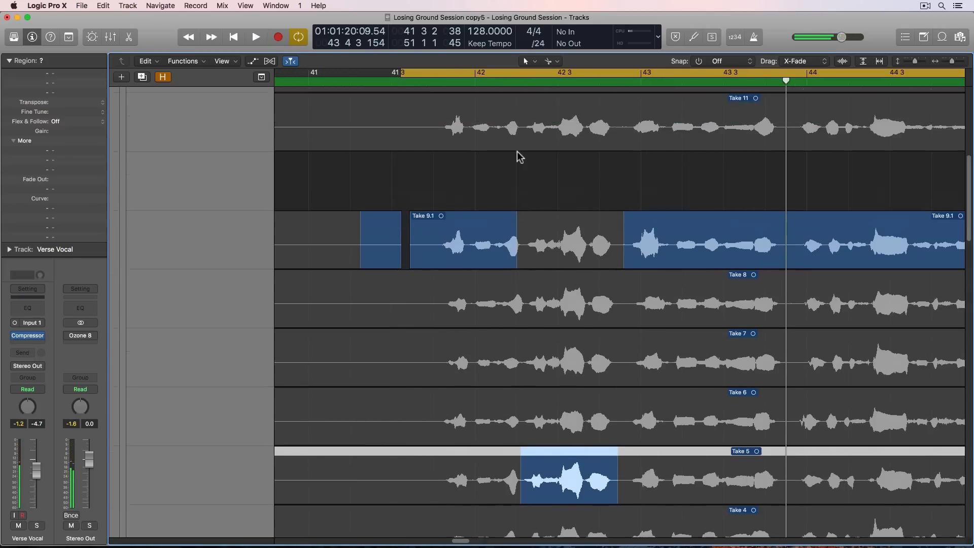
scroll(517, 154, "up", 5)
scroll(518, 152, "left", 10)
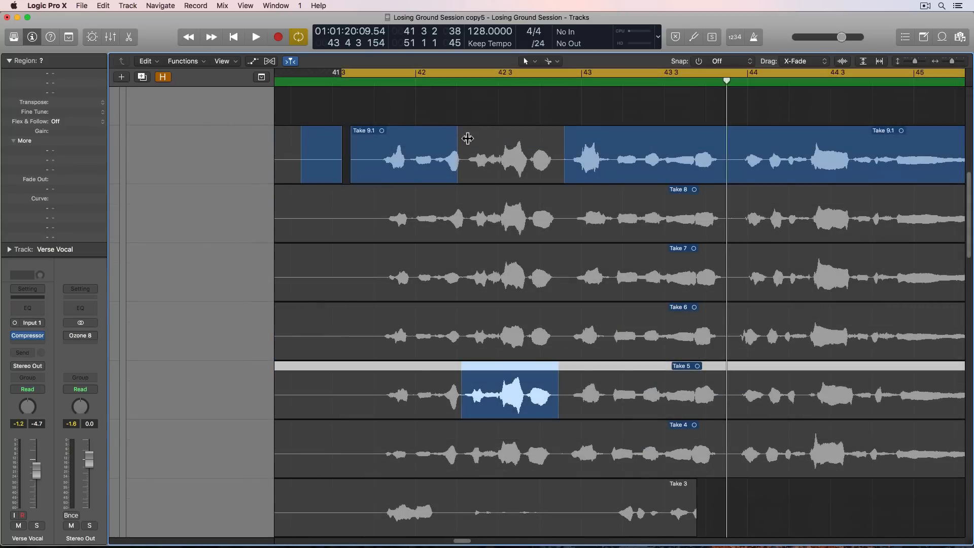
left_click_drag(467, 138, 463, 262)
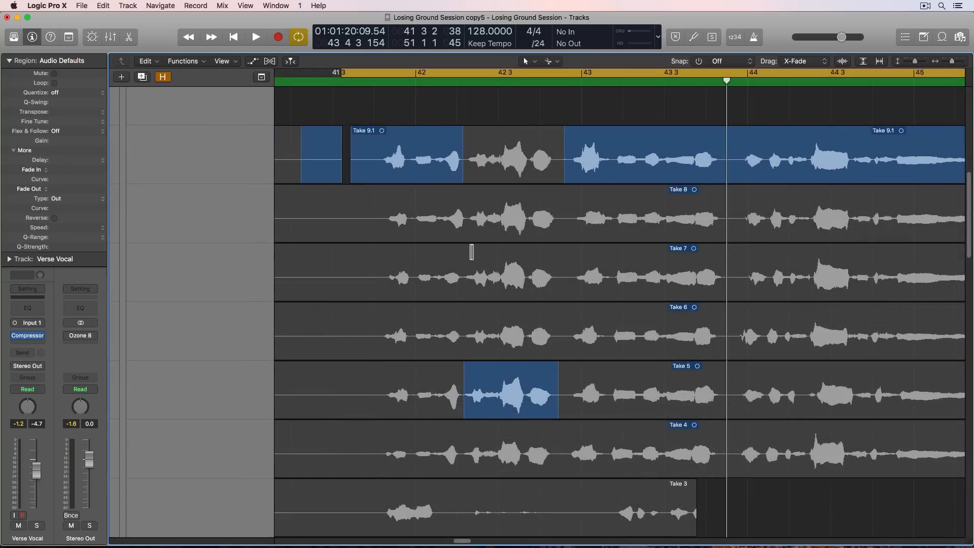
left_click_drag(554, 140, 559, 140)
key("space")
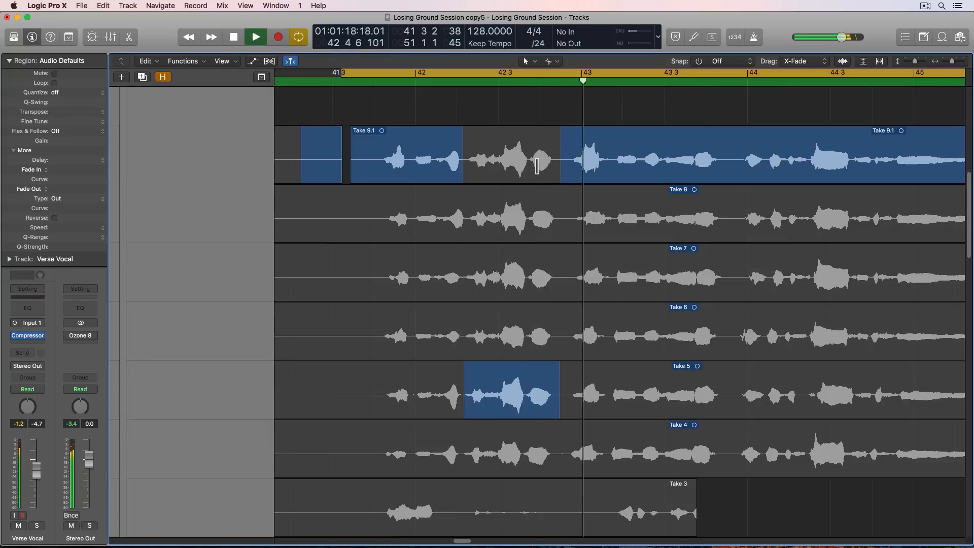
scroll(531, 187, "right", 1)
scroll(531, 188, "right", 5)
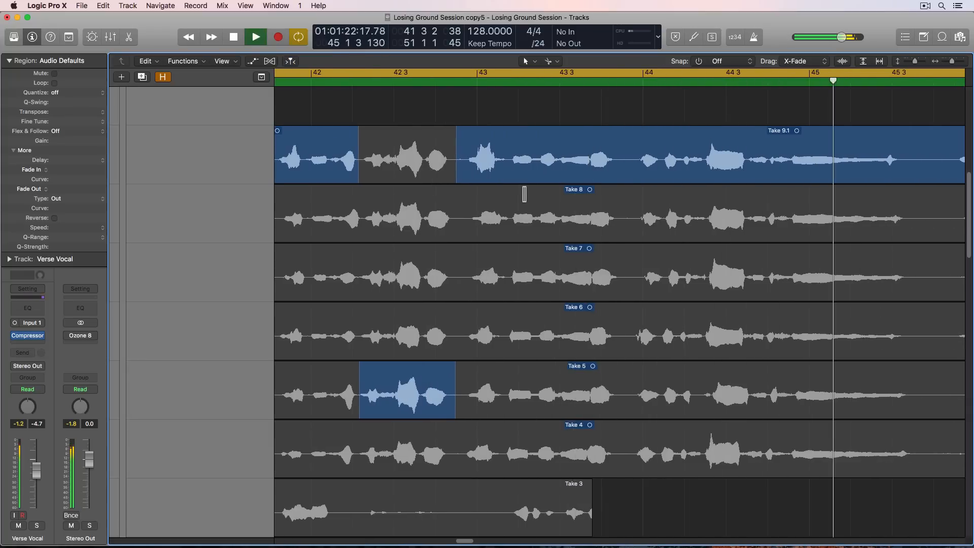
key("space")
- Turn off cycle mode and play the Take 9 phrase from just before bar 44 to about 45 3
scroll(627, 171, "right", 6)
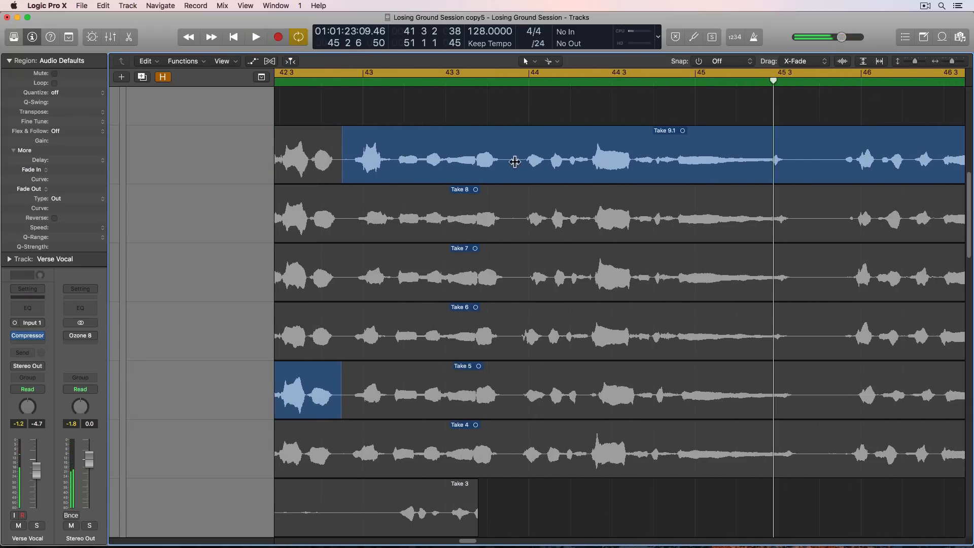
key("c")
left_click(509, 83)
key("space")
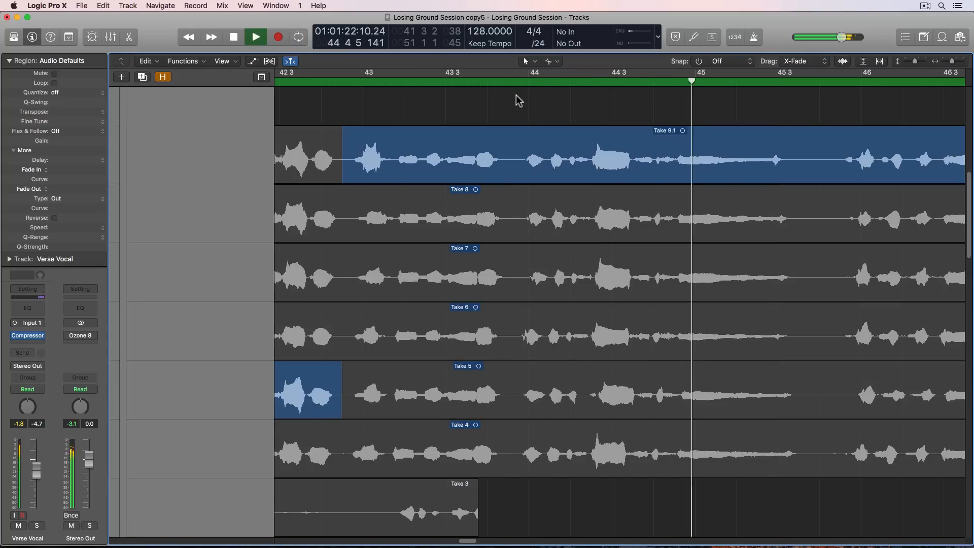
key("space")
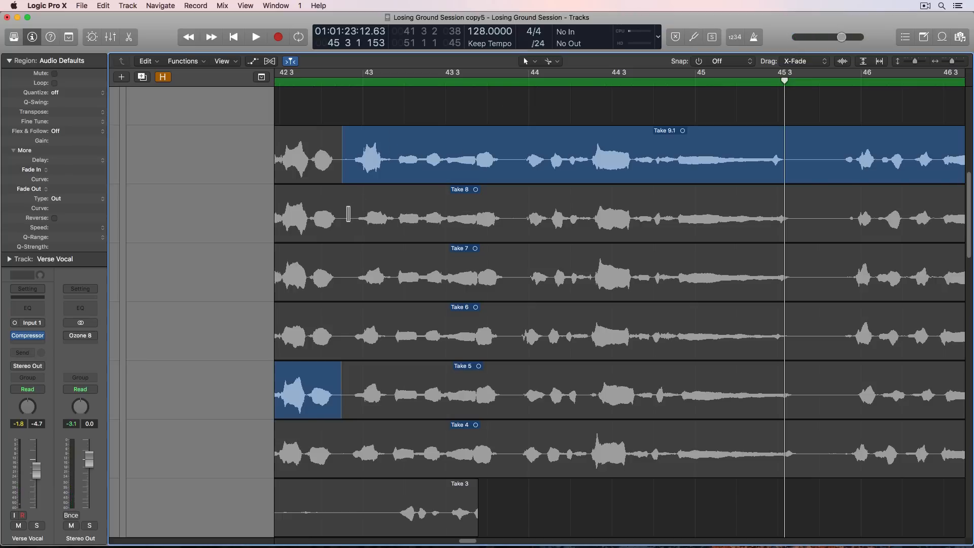
- Comp the bar 43 phrase from Take 8 and audition it in a cycle from about 42 3 6 to 44 1 4
left_click_drag(347, 216, 532, 223)
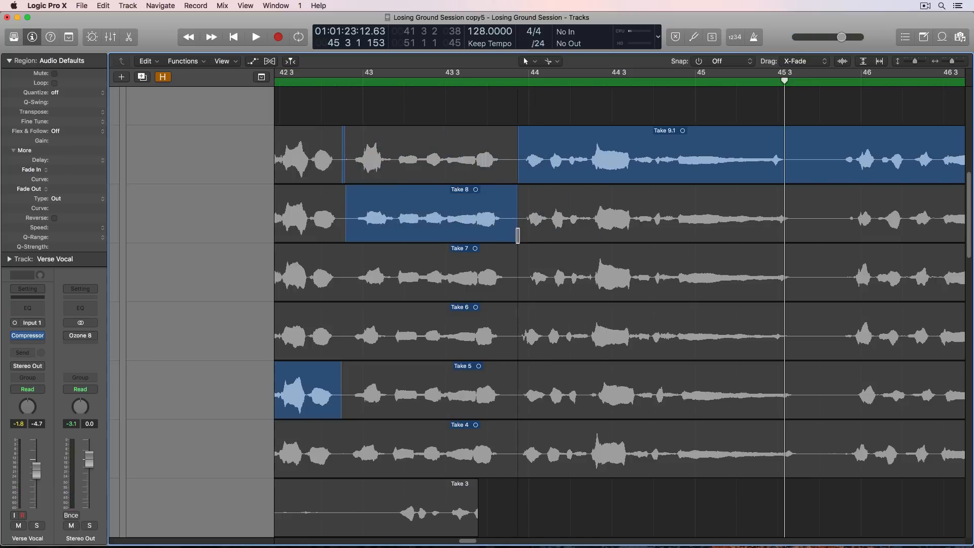
mouse_move(346, 203)
left_mouse_down()
mouse_move(317, 204)
mouse_move(338, 204)
left_mouse_up()
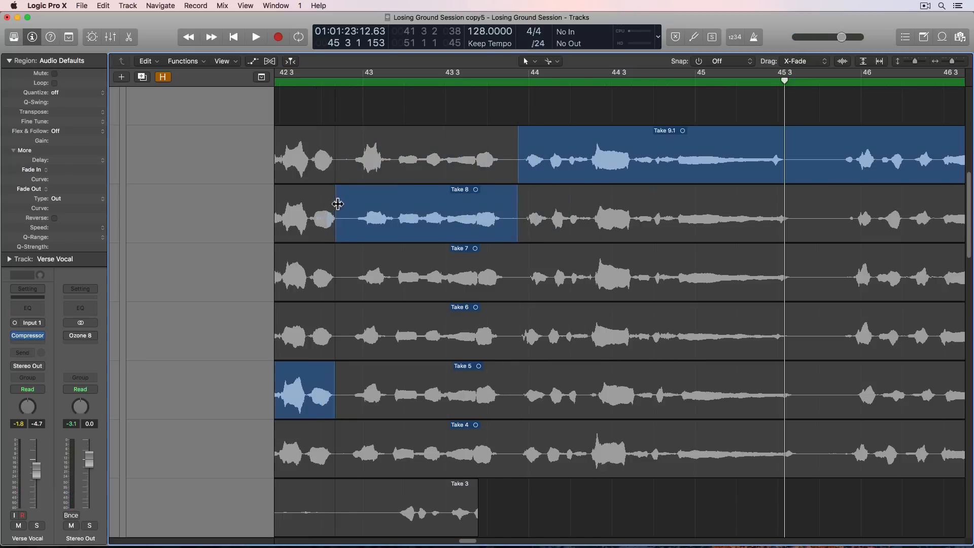
left_click_drag(320, 73, 498, 72)
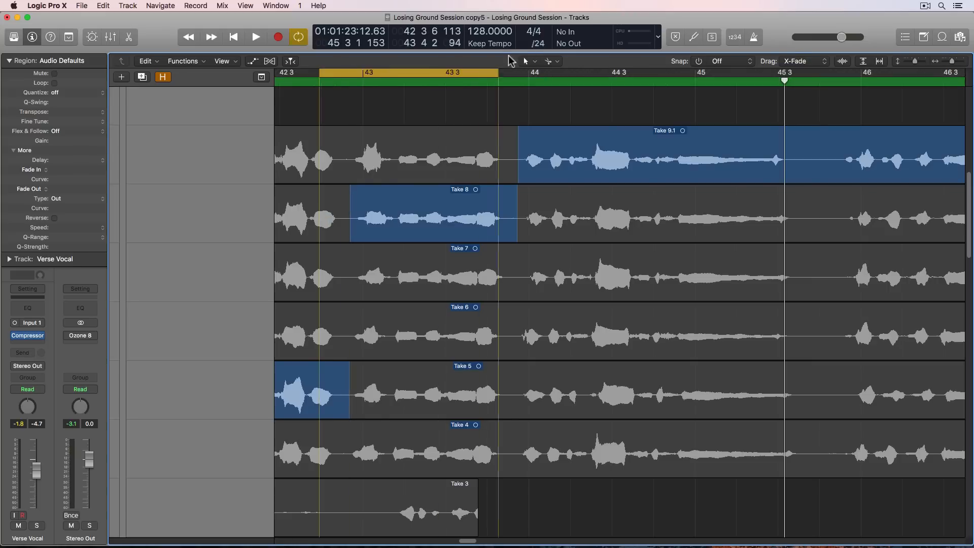
key("space")
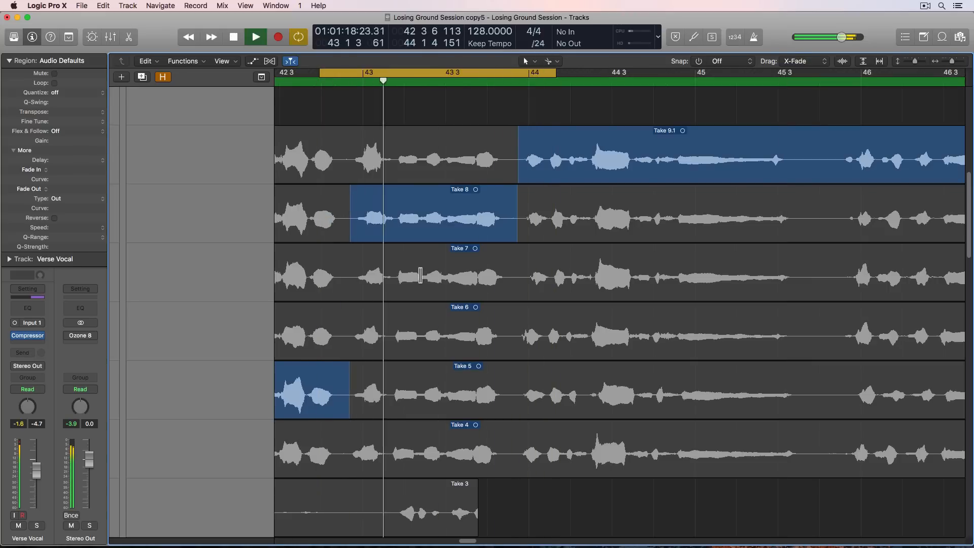
- Audition the bar 43 phrase from Take 7, Take 6, Take 5 and Take 4 in turn
left_click(395, 275)
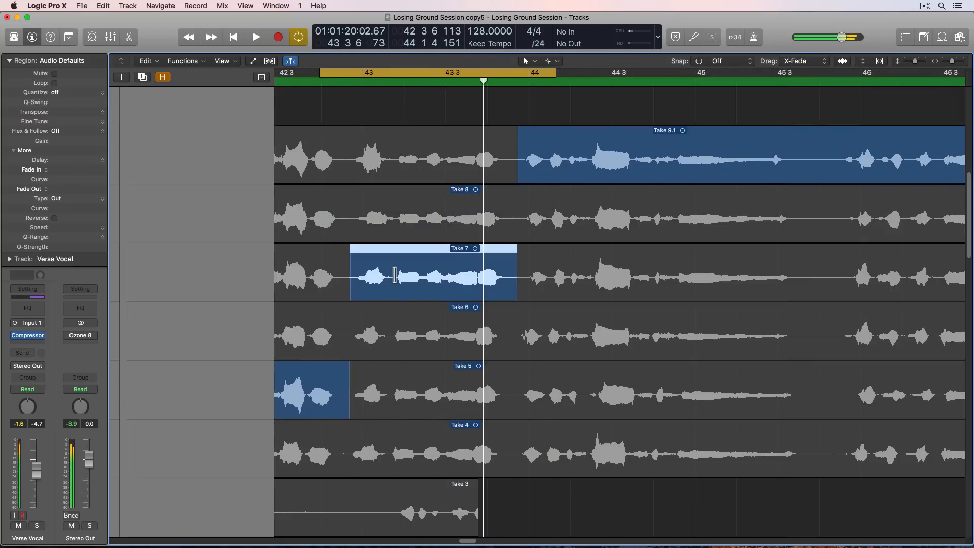
left_click(392, 337)
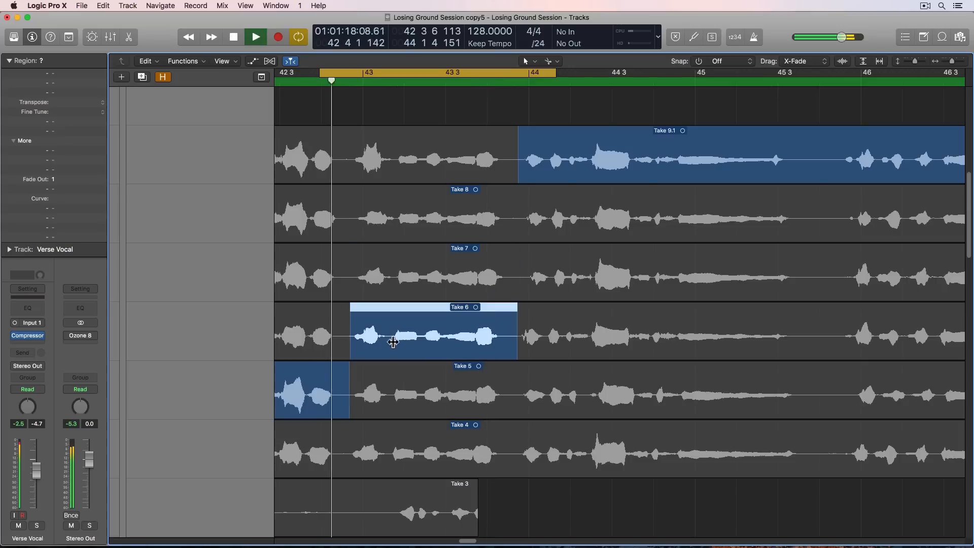
left_click(393, 386)
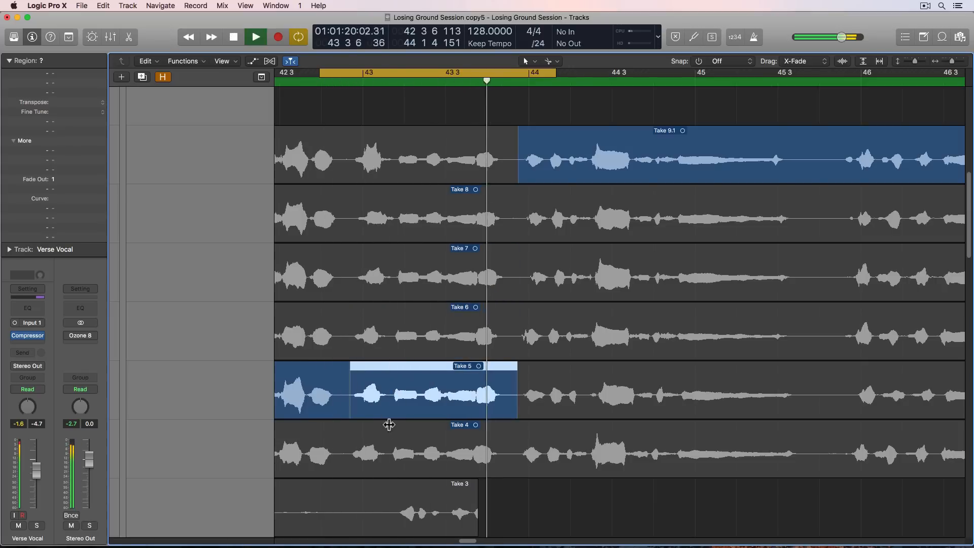
left_click(390, 446)
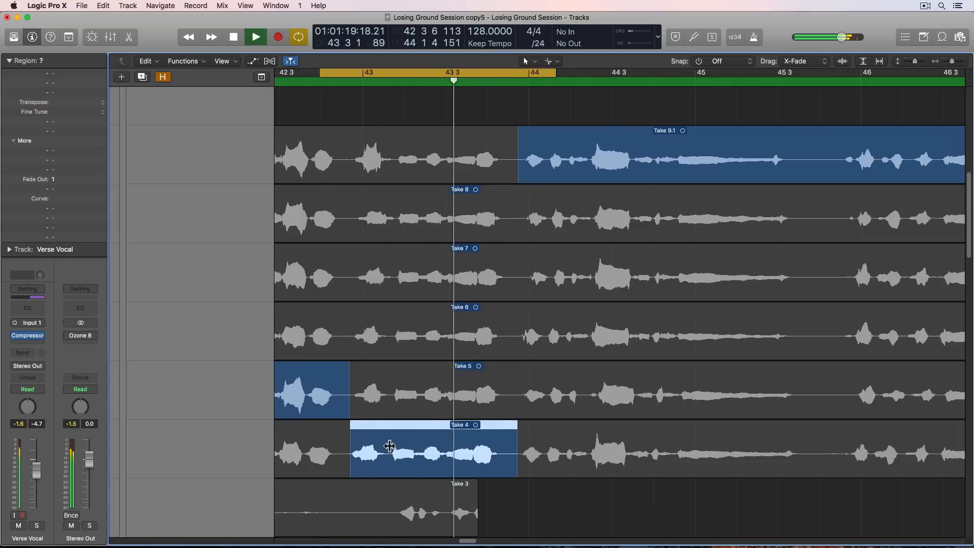
key("space")
- Audition the bar 43 phrase from Take 16 and Take 15
scroll(353, 207, "up", 10)
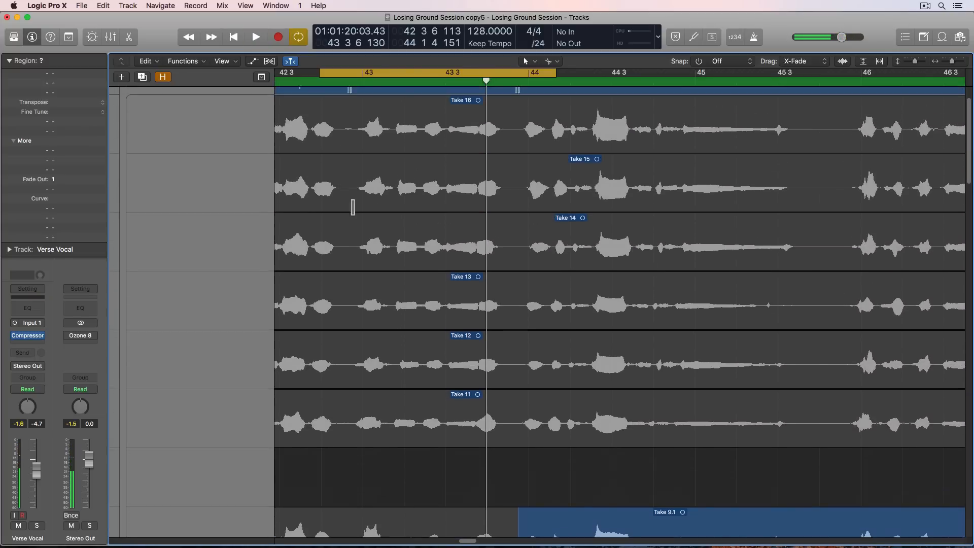
scroll(396, 204, "up", 2)
left_click(395, 180)
key("space")
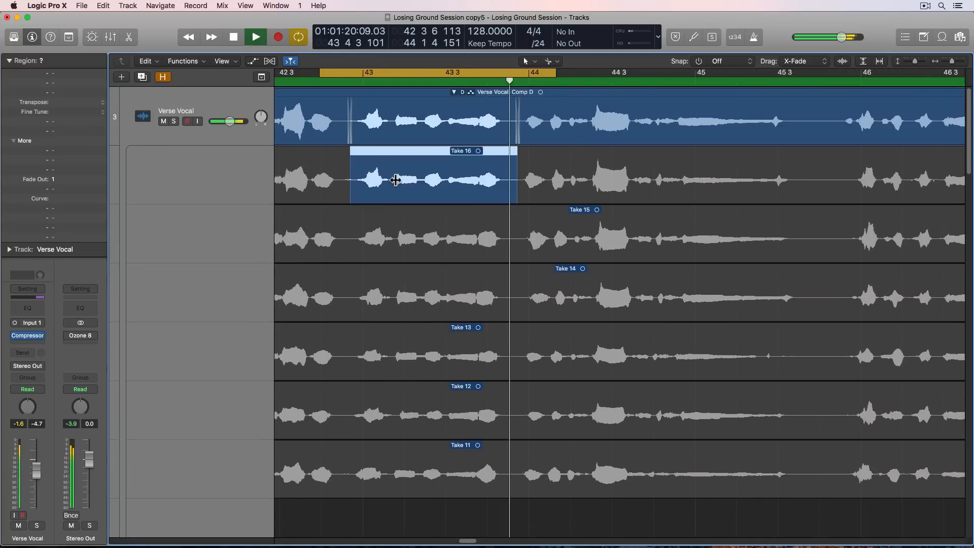
key("space")
left_click(398, 234)
key("space")
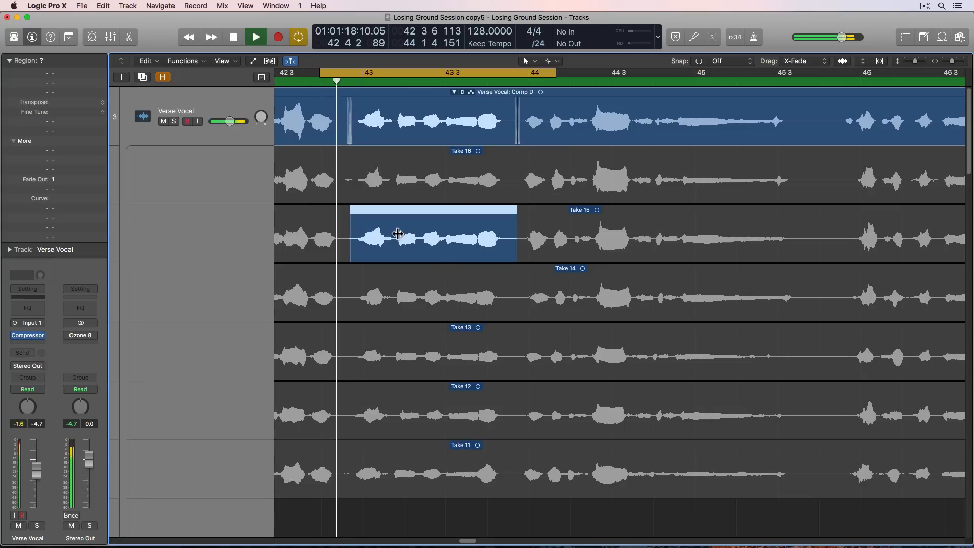
- Audition the bar 43 phrase from Take 14 and Take 13
left_click(389, 289)
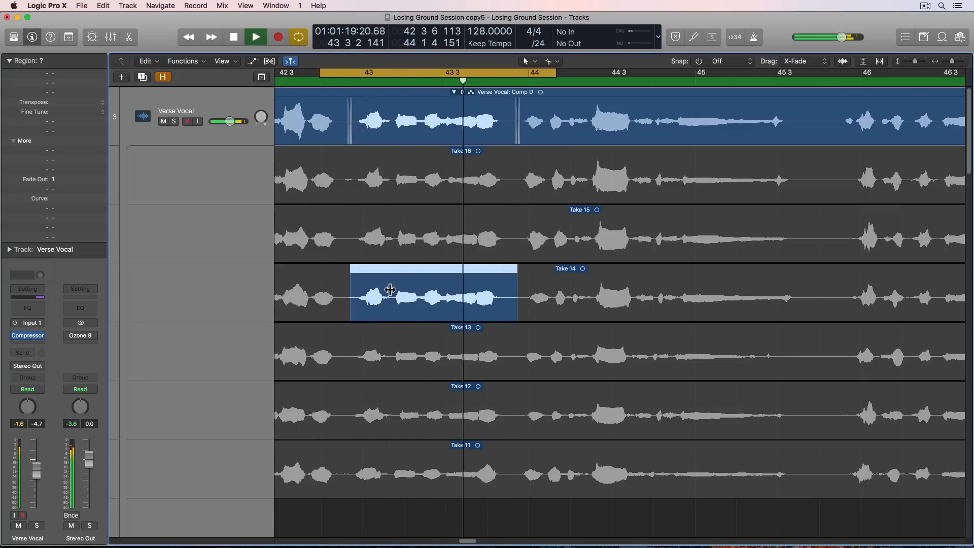
key("space")
left_click(385, 358)
key("space")
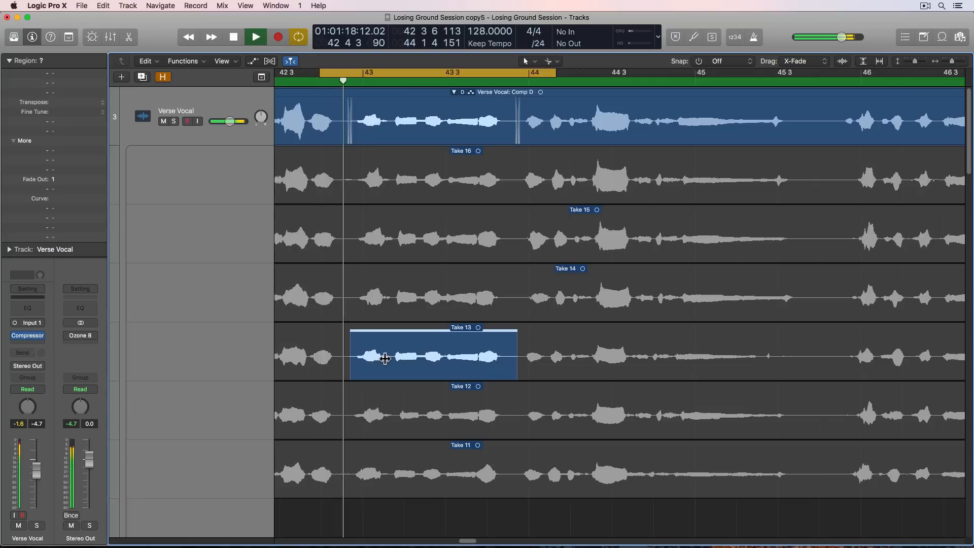
key("space")
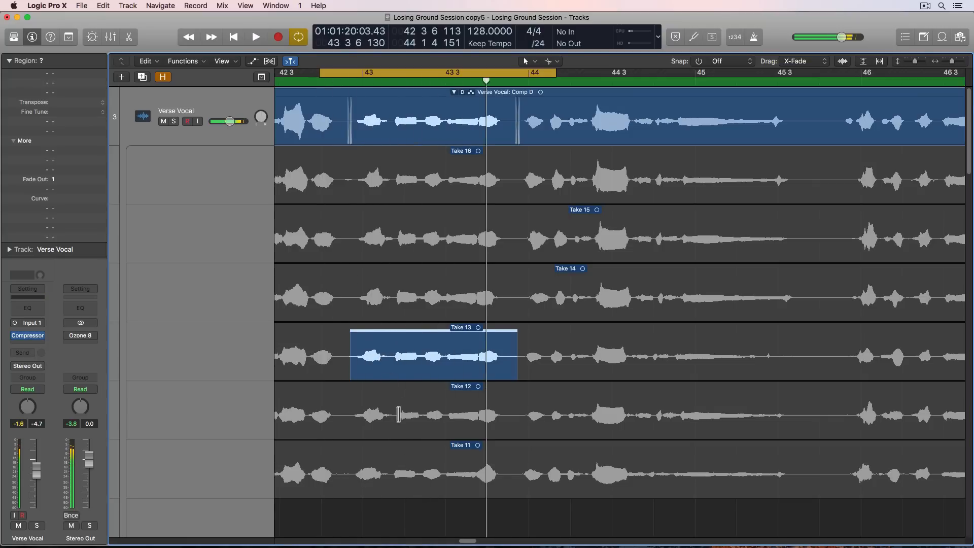
- Comp the bar 43 phrase from Take 16 and play it back
left_click(406, 174)
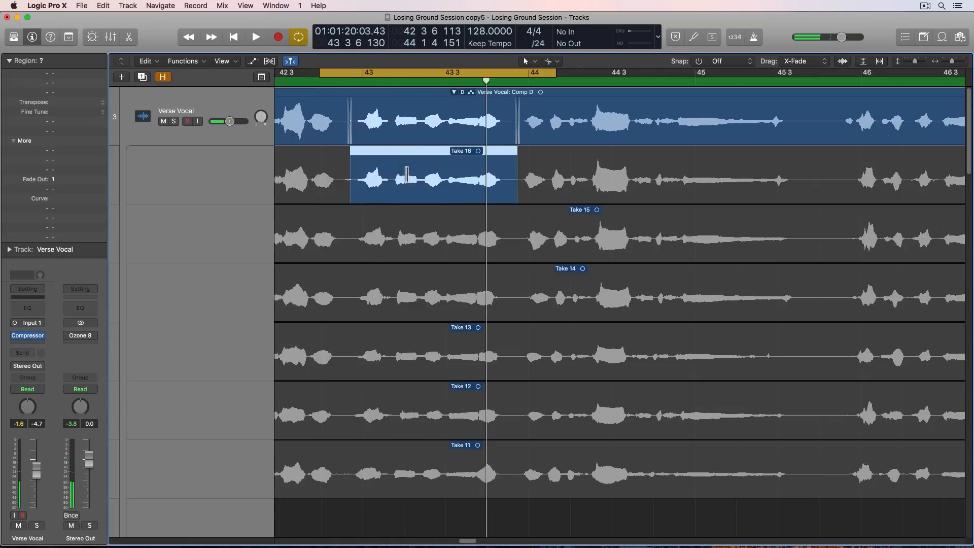
key("space")
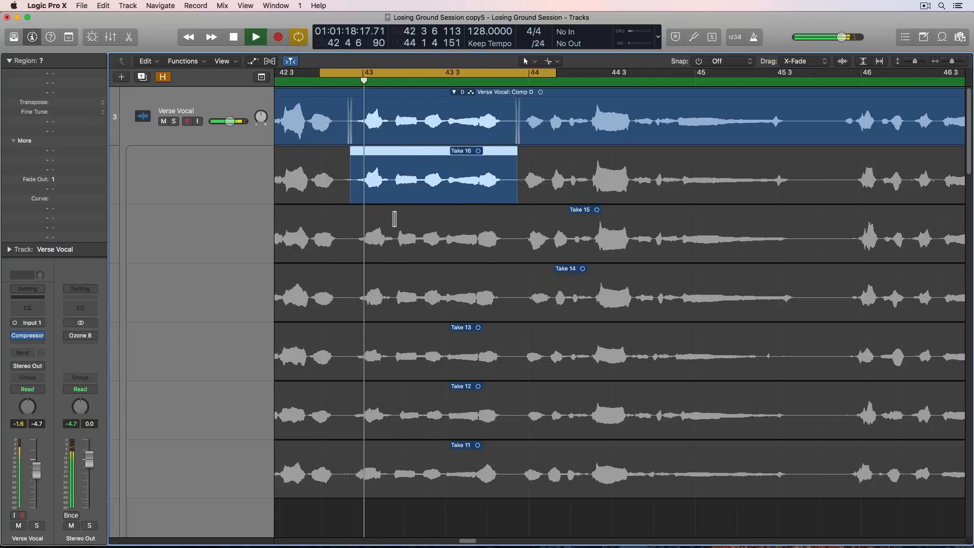
key("space")
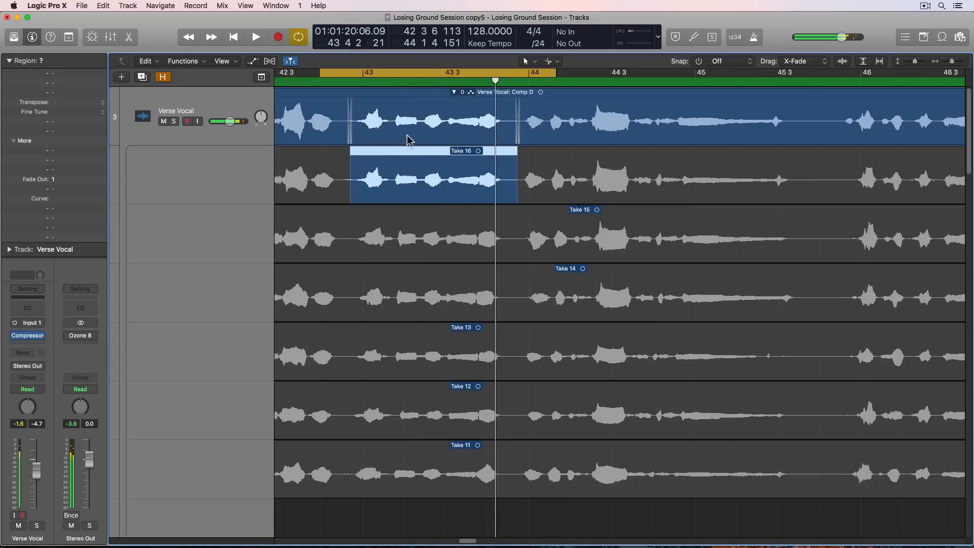
- Set the cycle range from about 43 4 5 to 45 4 1 and audition that phrase from Take 9
key("super+Left")
key("super+Left")
key("super+Left")
key("super+Left")
key("super+Left")
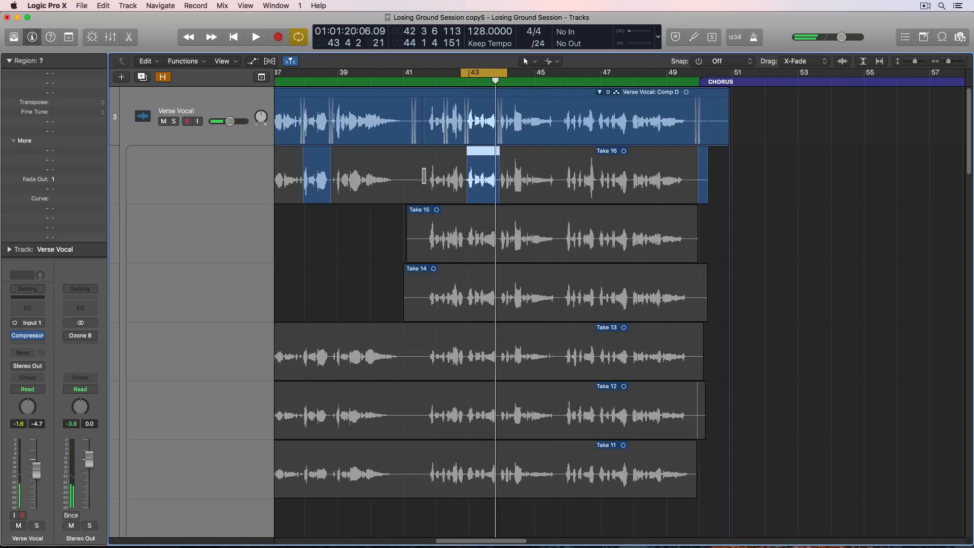
scroll(416, 160, "right", 1)
scroll(416, 160, "right", 4)
left_click_drag(317, 72, 356, 71)
scroll(354, 153, "down", 5)
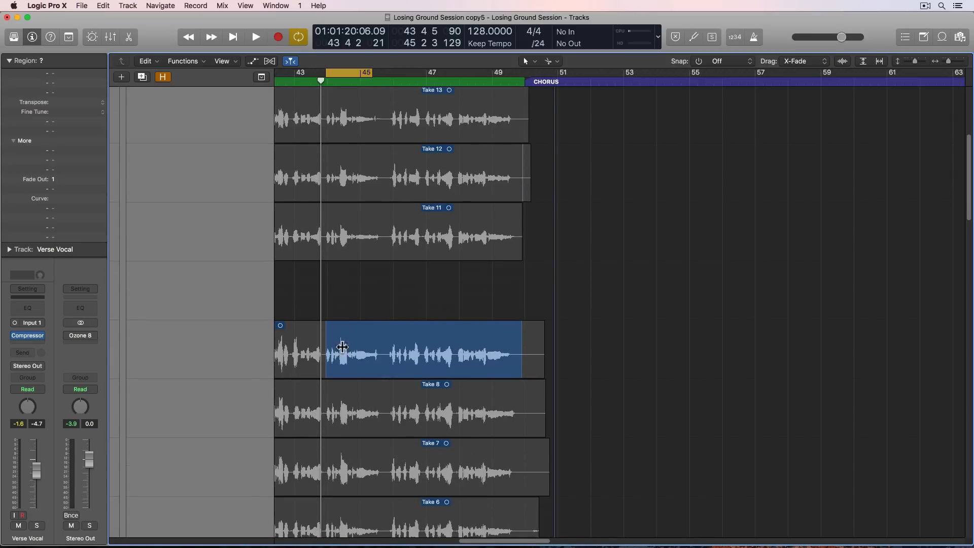
scroll(347, 344, "left", 2)
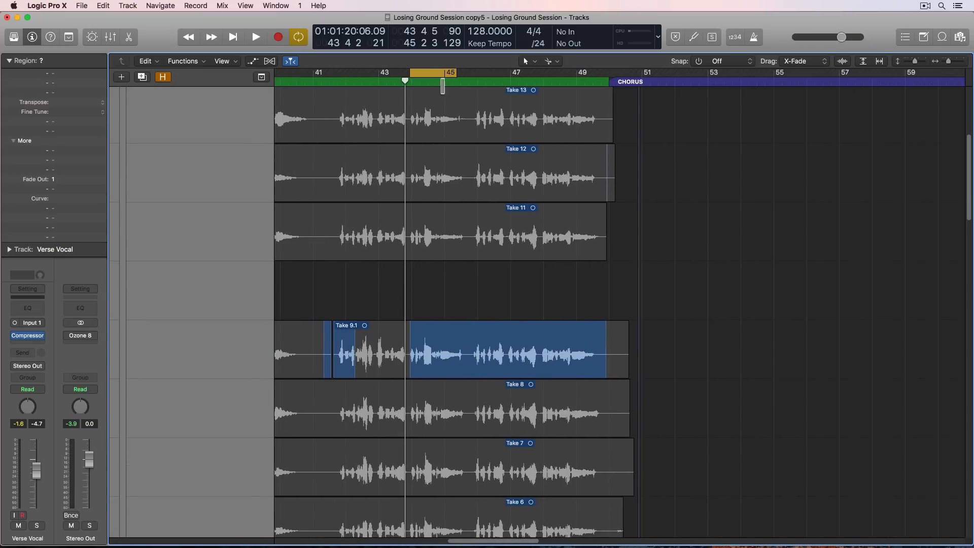
key("space")
left_click_drag(455, 73, 469, 73)
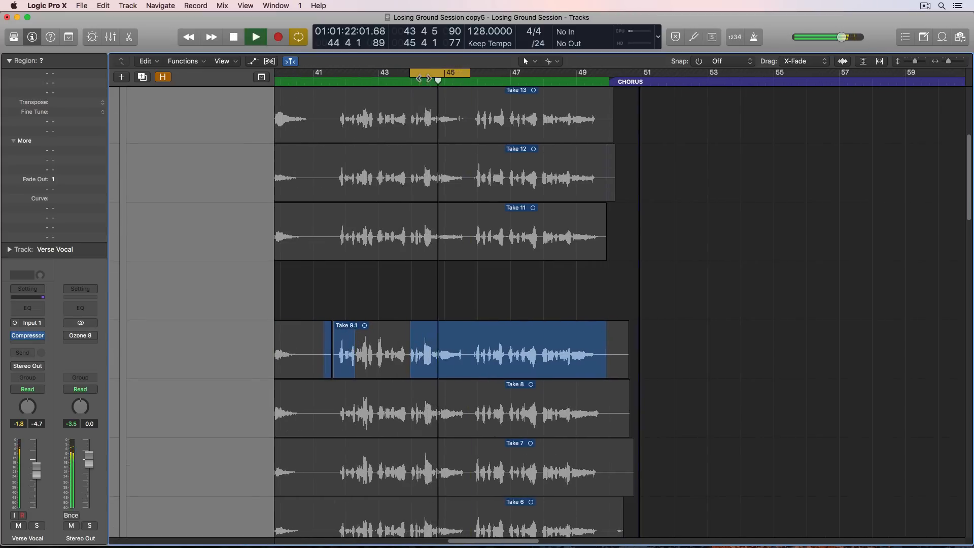
key("space")
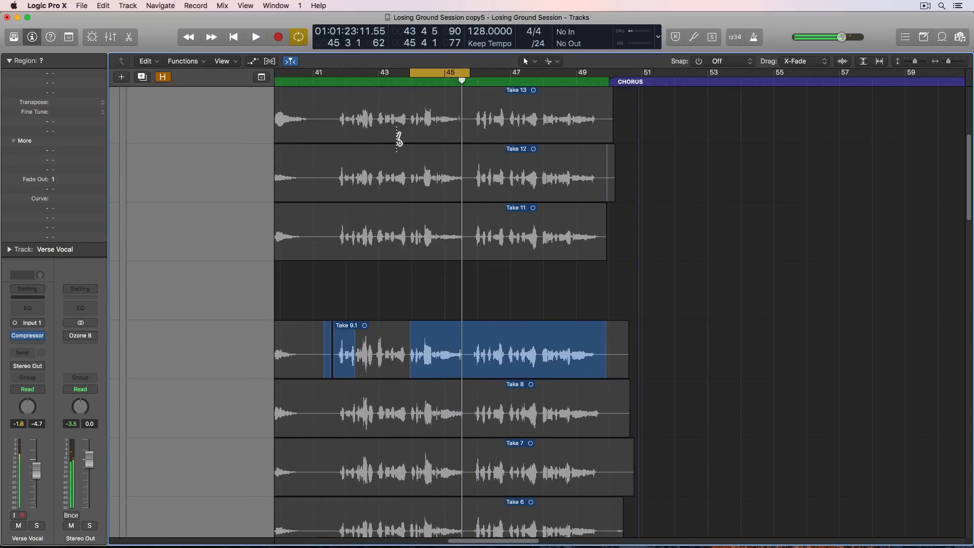
- Play back the cycled phrase around bars 44 to 45 from Take 9 once more
scroll(397, 139, "up", 10)
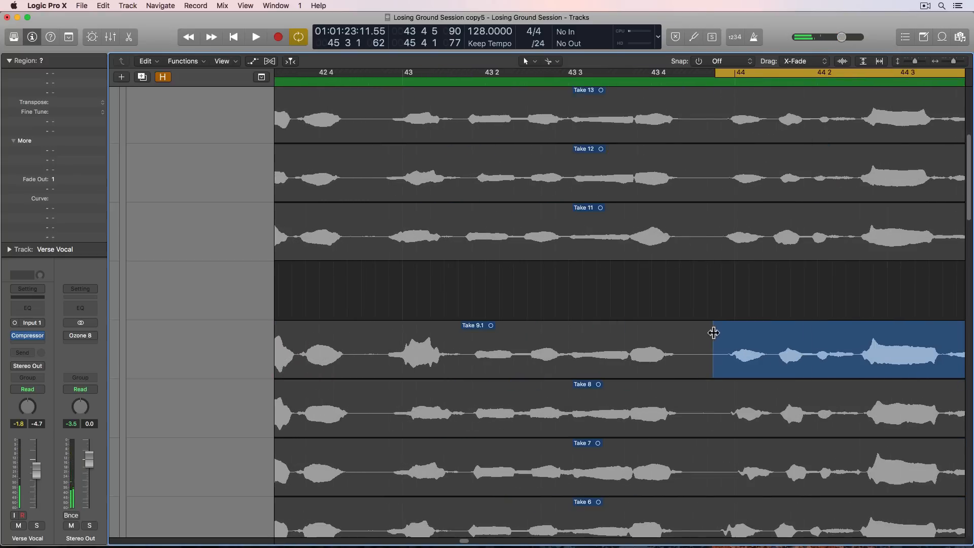
key("space")
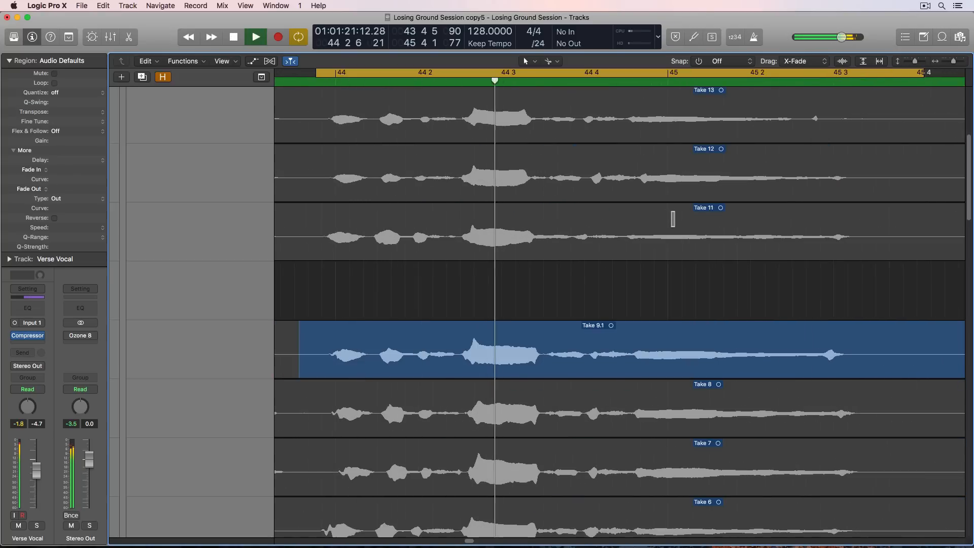
scroll(674, 217, "down", 3)
key("space")
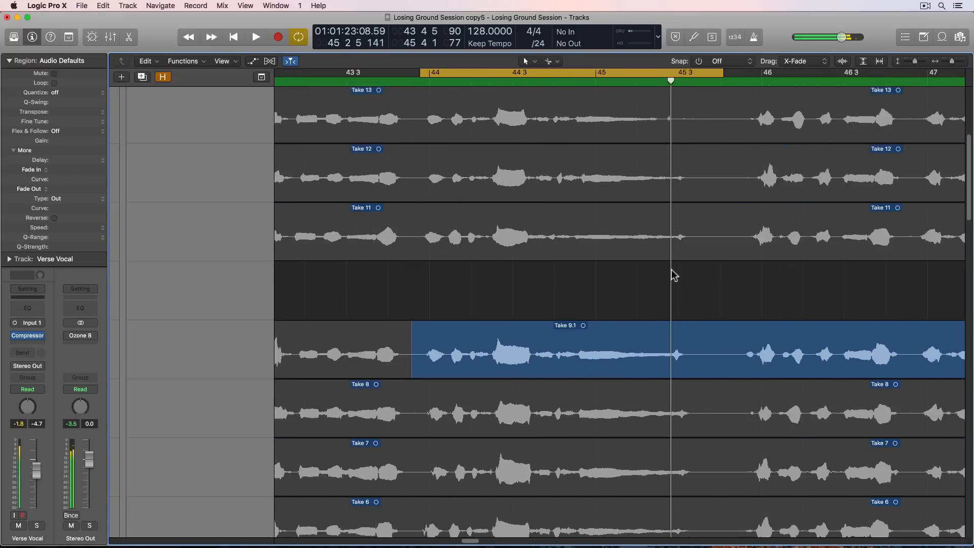
- Audition the opening words of the bar 44 phrase from Take 15 and Take 14
scroll(578, 279, "right", 2)
scroll(515, 276, "up", 8)
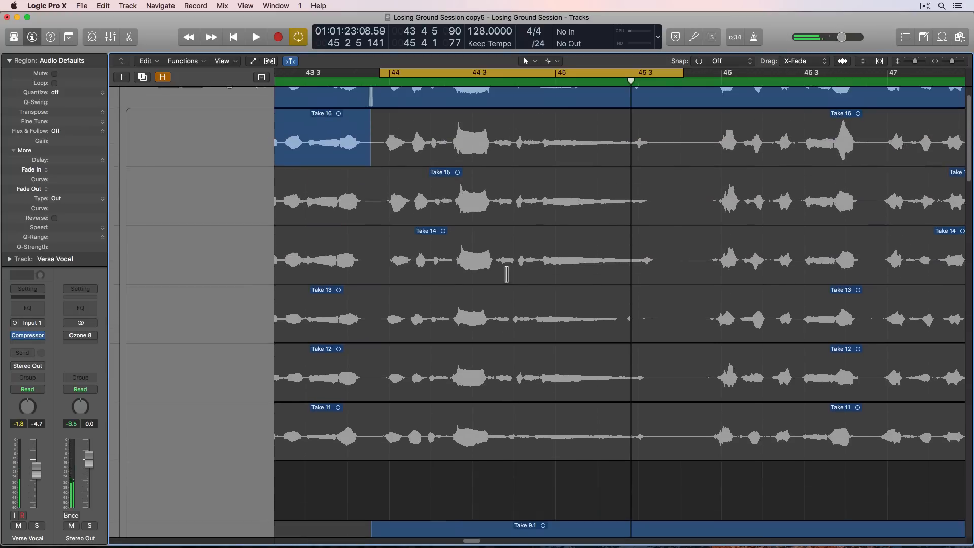
key("space")
left_click_drag(374, 226, 453, 244)
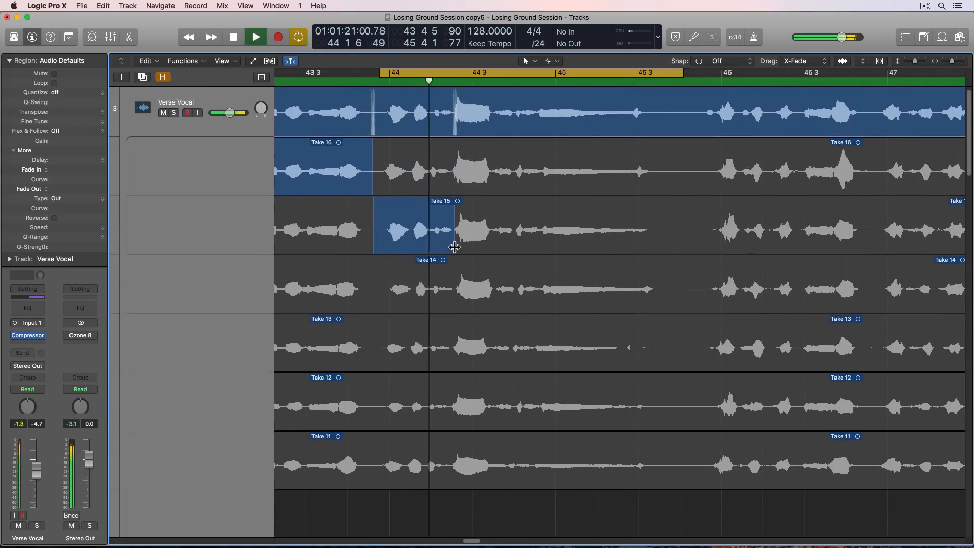
left_click(434, 266)
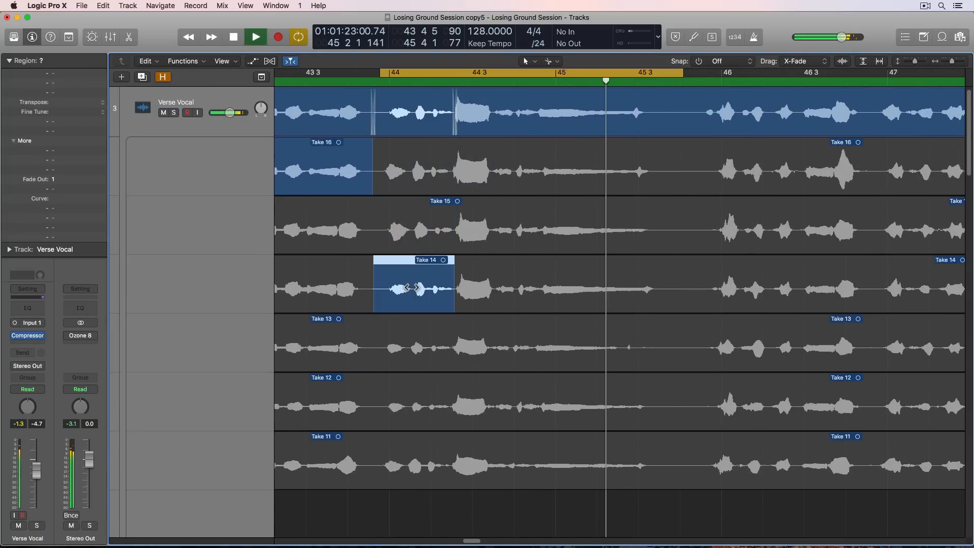
- Comp the opening words of bar 44 from Take 16, trim the section's end to just before the loud word, and play it back
key("space")
left_click(394, 176)
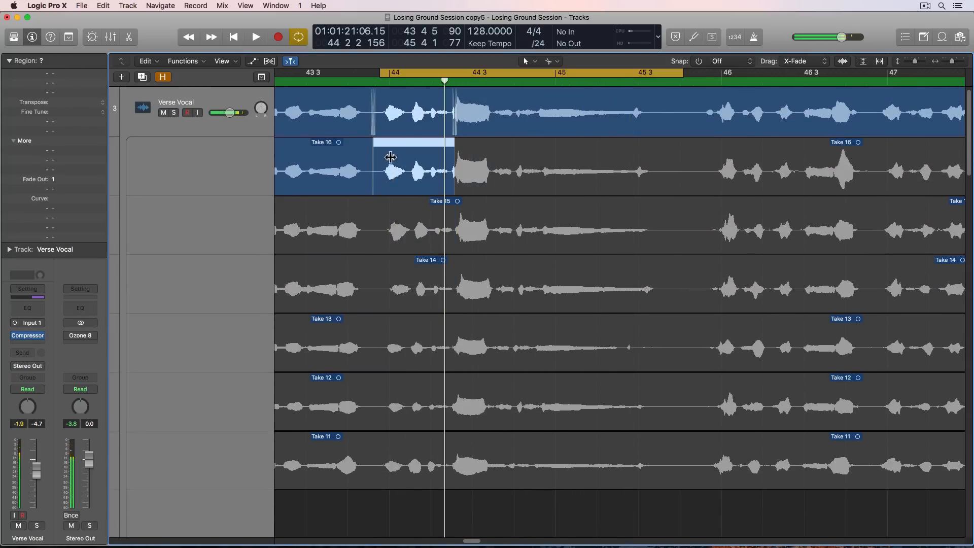
left_click(370, 157)
left_click_drag(455, 152, 452, 215)
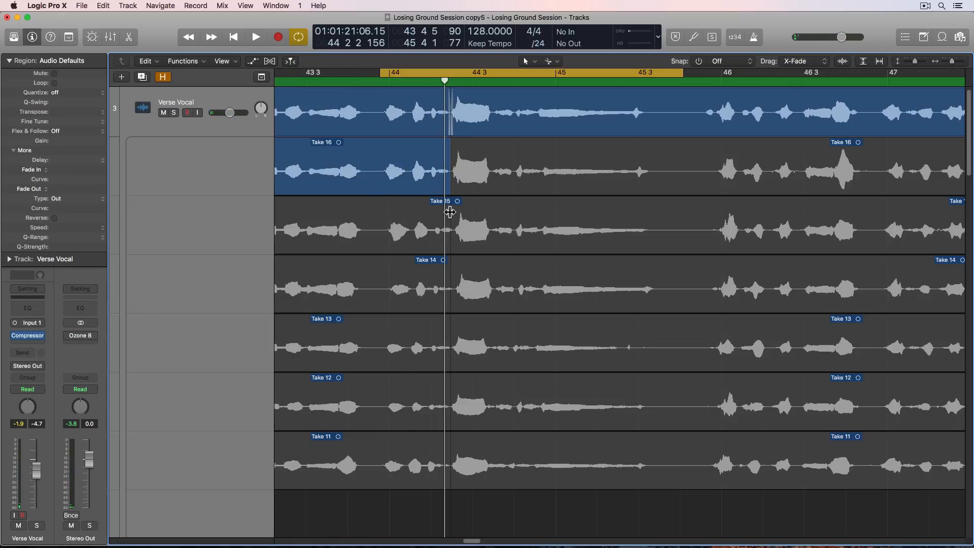
key("space")
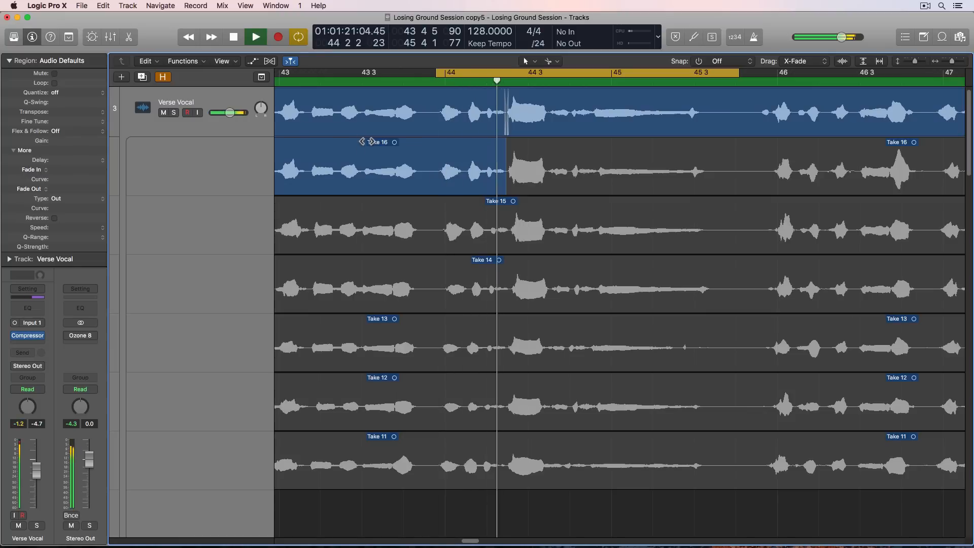
- Turn off cycle mode and check playback across the newly comped phrases around bars 43 to 45
key("super+Left")
key("super+Left")
key("super+Left")
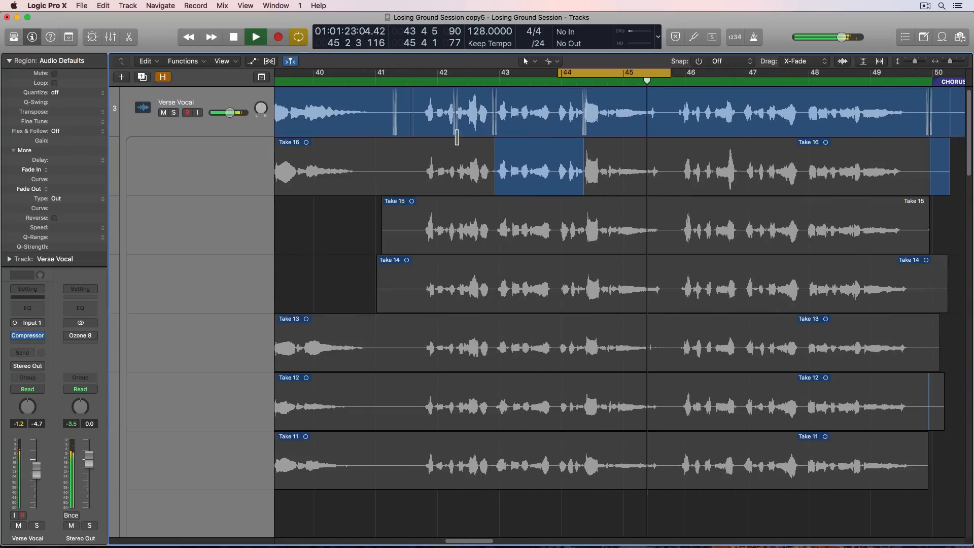
key("c")
key("space")
- Set the cycle range from about 45 4 3 to 49 3 5 and play that phrase from the current comp
scroll(515, 128, "right", 5)
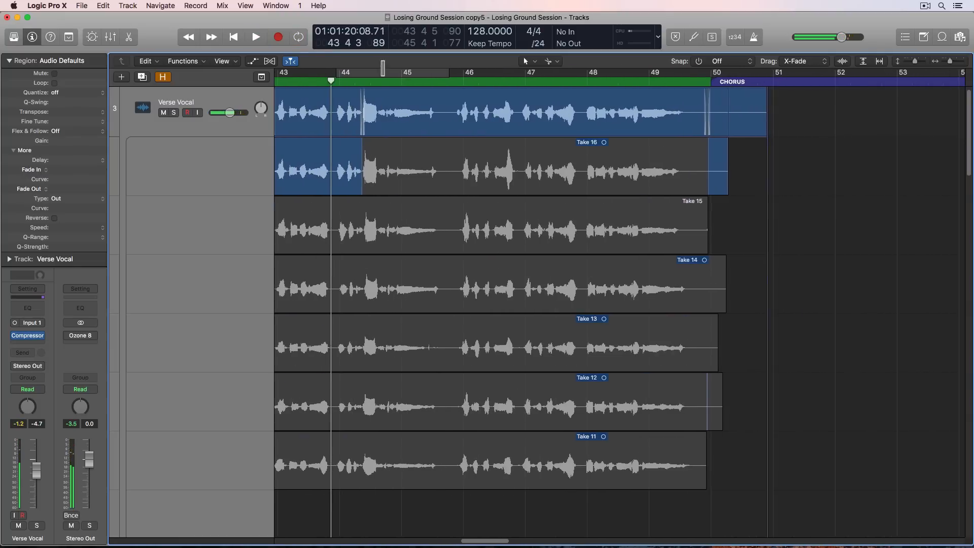
left_click_drag(455, 77, 692, 76)
key("space")
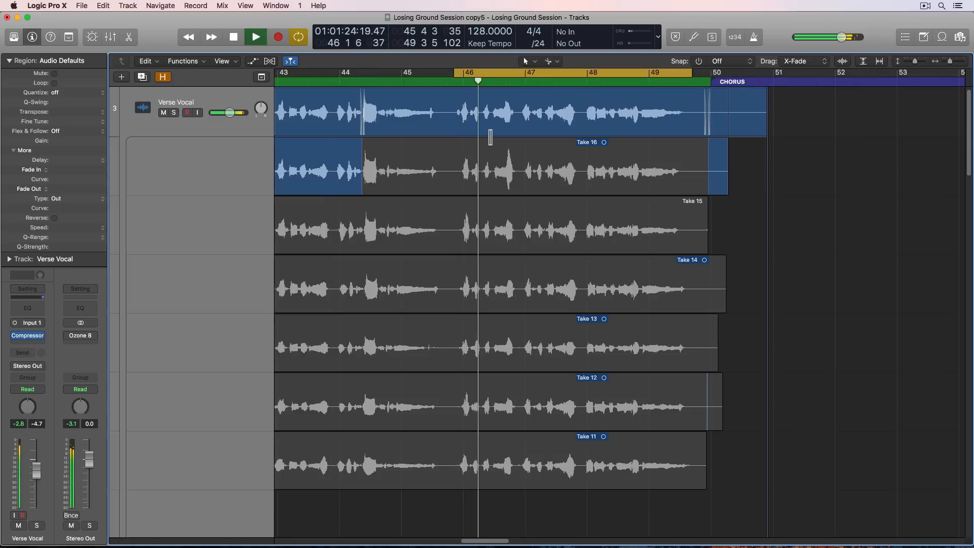
scroll(463, 157, "up", 1)
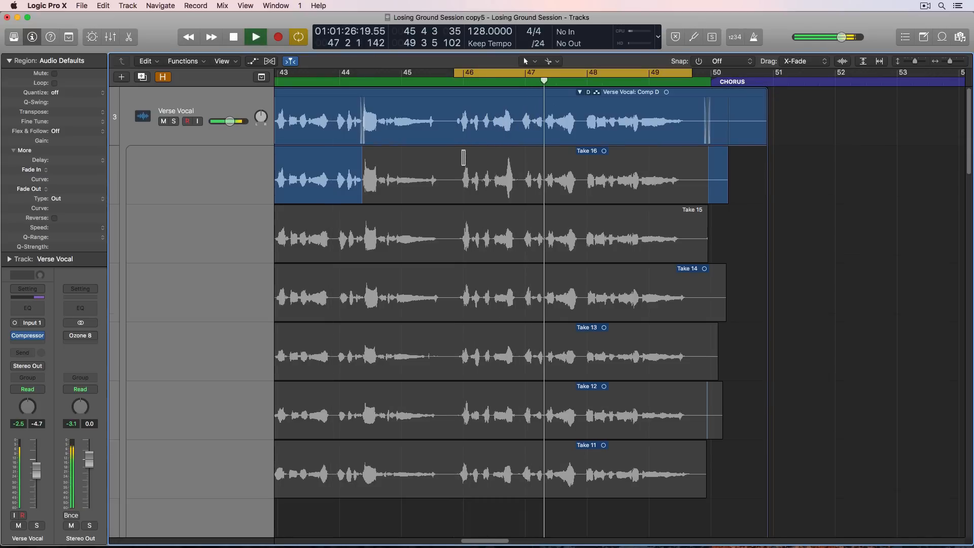
scroll(460, 161, "down", 2)
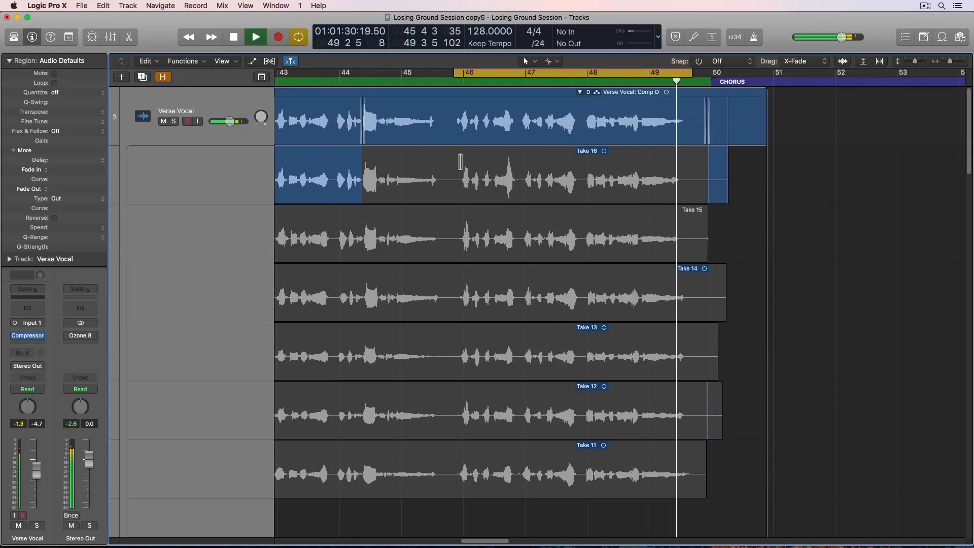
key("space")
- Comp the phrase from just before bar 46 to the end of the verse from Take 16 and play it back
scroll(460, 161, "down", 3)
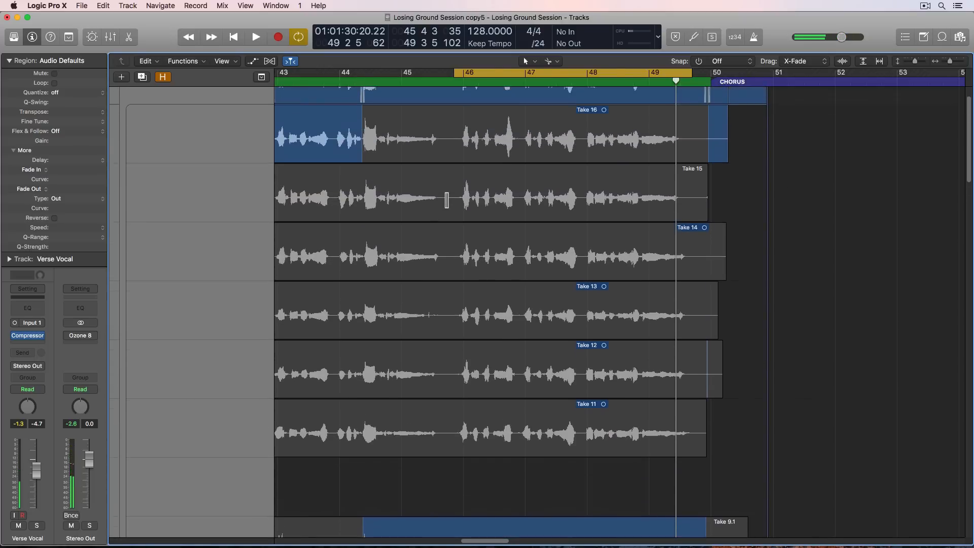
scroll(446, 199, "up", 3)
left_click_drag(457, 181, 768, 154)
key("space")
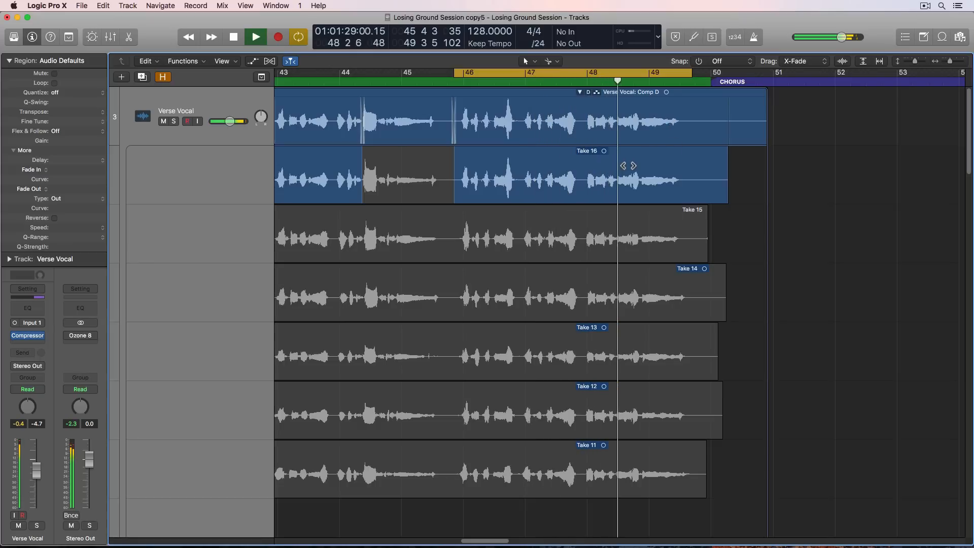
- Audition the bar 46 to 49 phrase from Take 15 and Take 14
key("space")
left_click(504, 223)
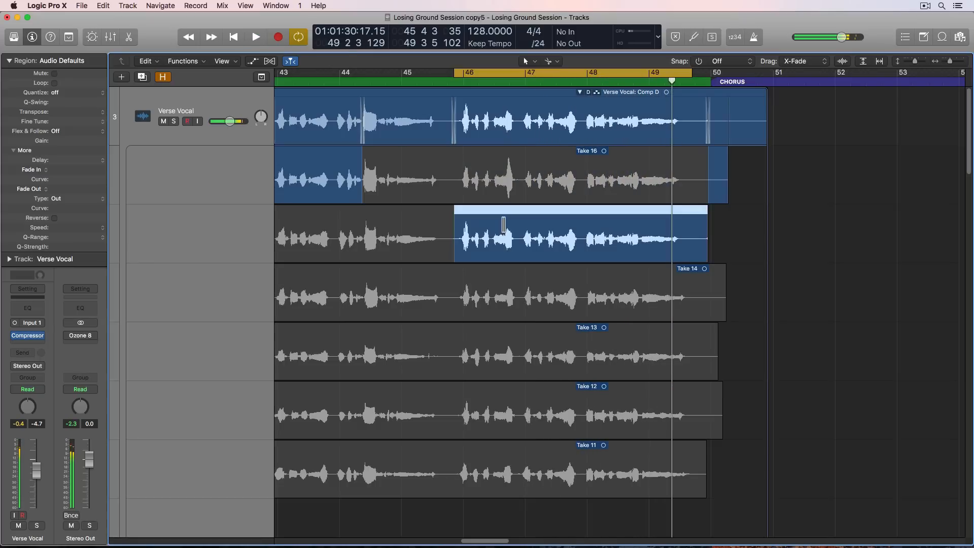
key("space")
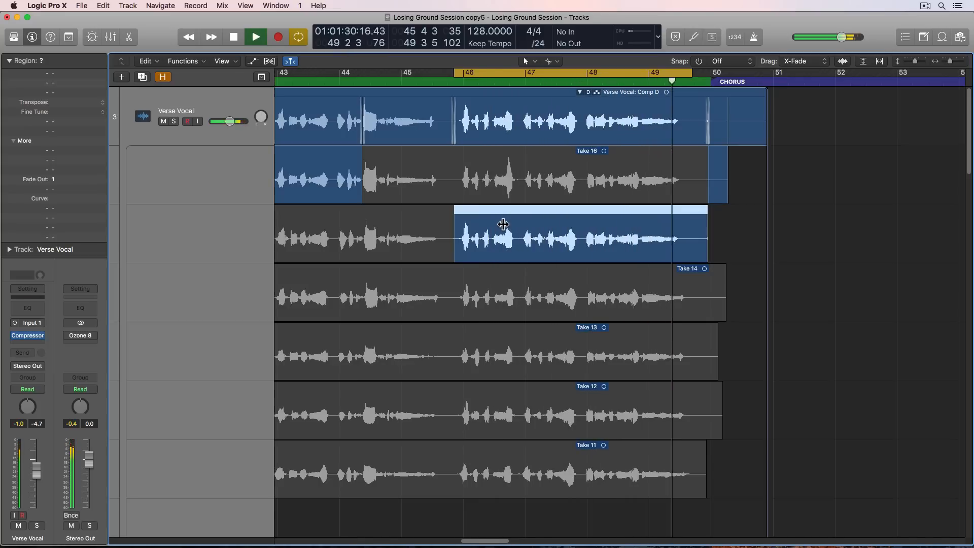
left_click(505, 292)
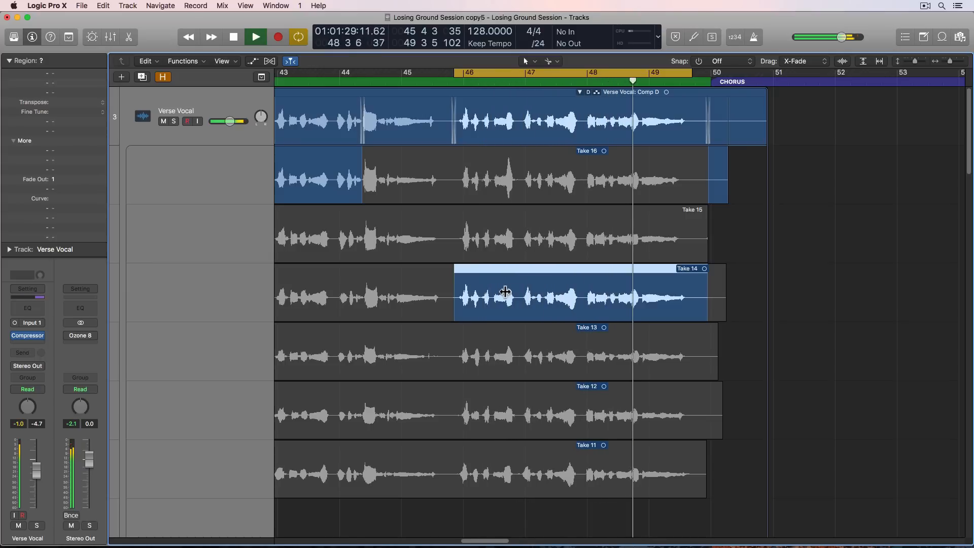
- Audition the bar 46 to 49 phrase from Take 13 and Take 12
left_click(539, 347)
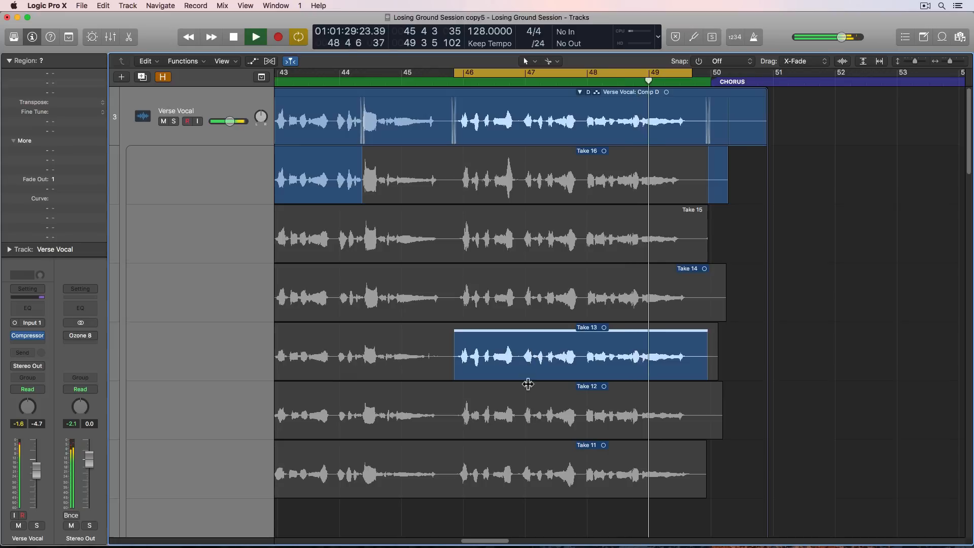
key("space")
left_click(524, 407)
key("space")
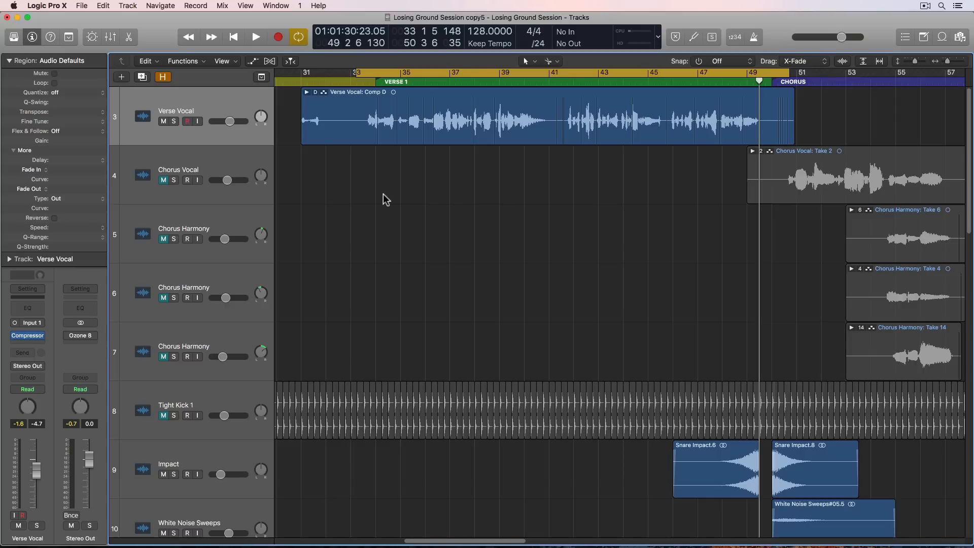
- Play the complete Verse 1 vocal comp through the cycle range from about bar 33 to bar 50
key("space")
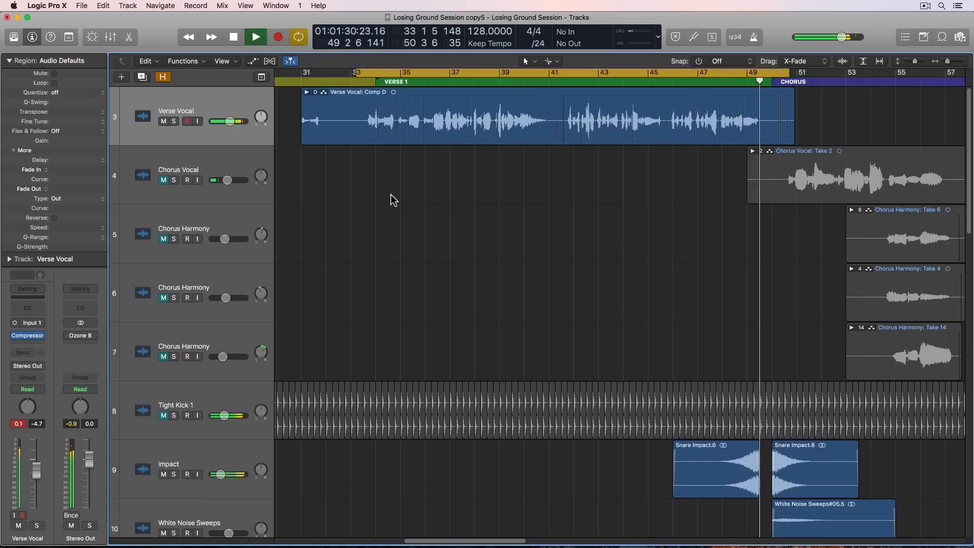
key("space")
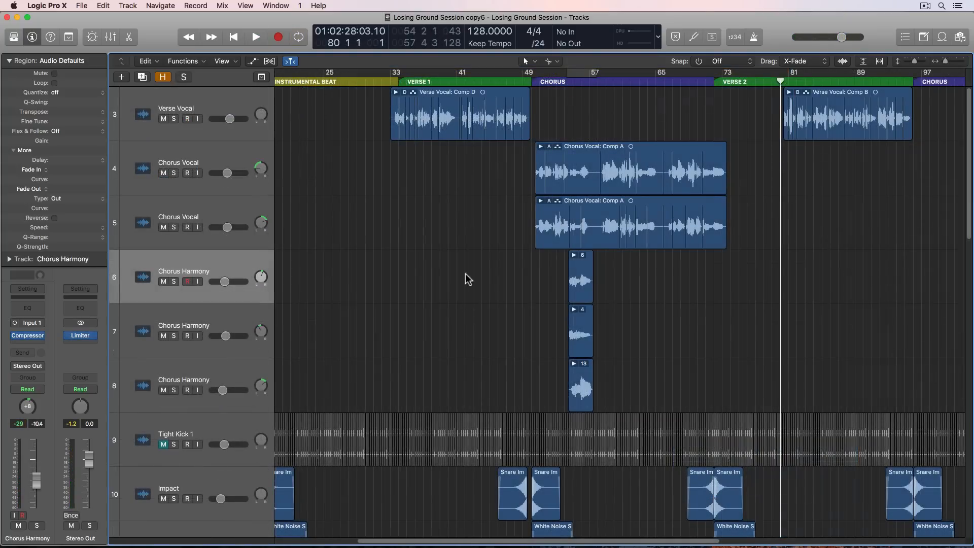
left_click(842, 99)
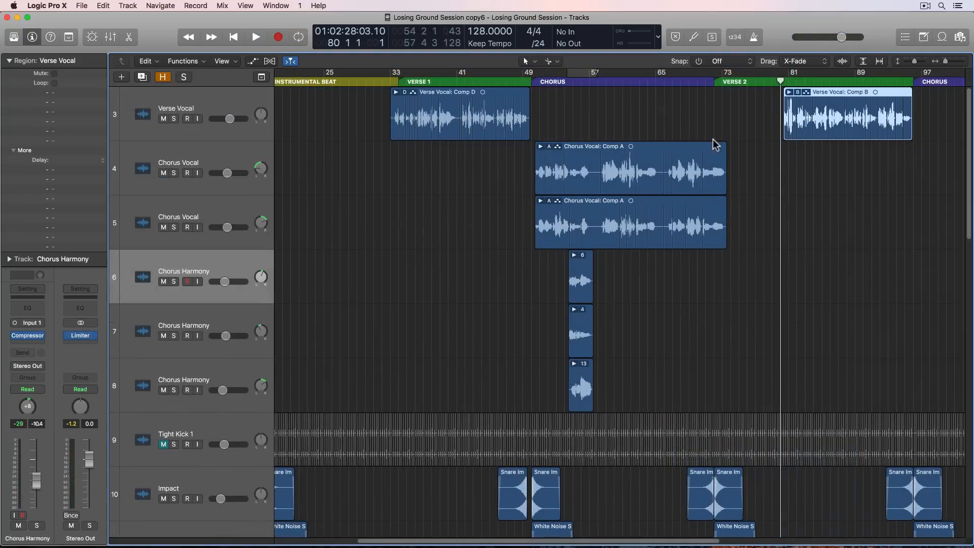
left_click(638, 155)
left_click(800, 186)
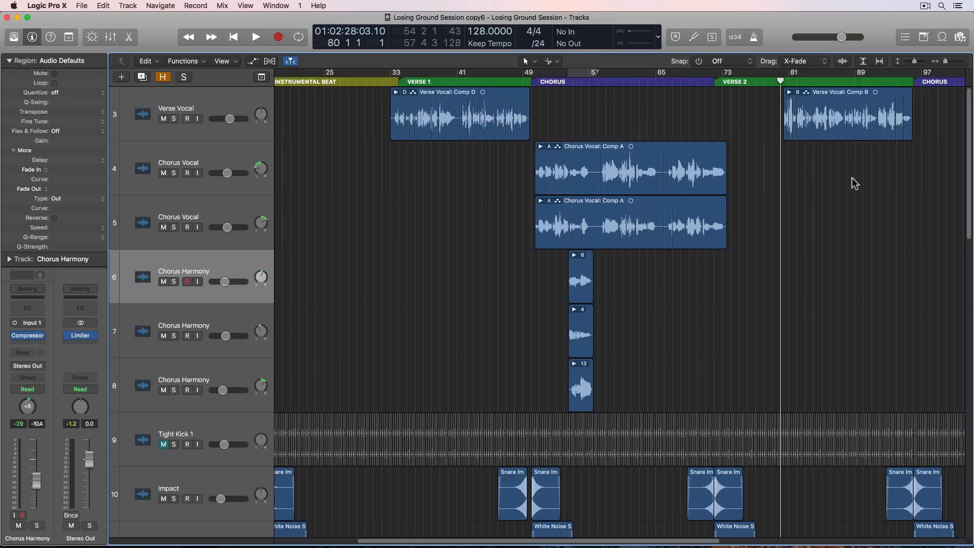
- Increase the height of the Verse Vocal track and play the Verse 2 vocal comp from about 80 2
key("super+Right")
key("super+Right")
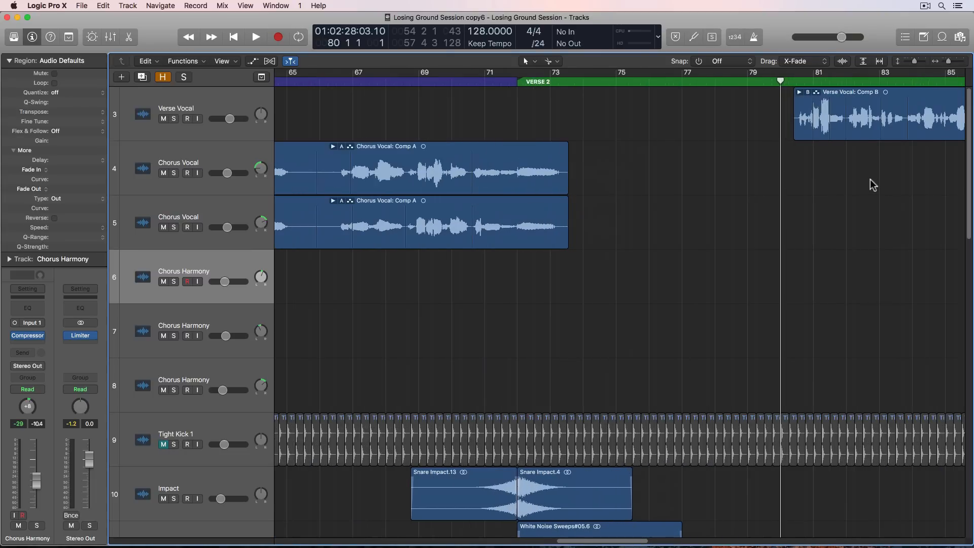
scroll(838, 201, "right", 4)
scroll(840, 205, "right", 5)
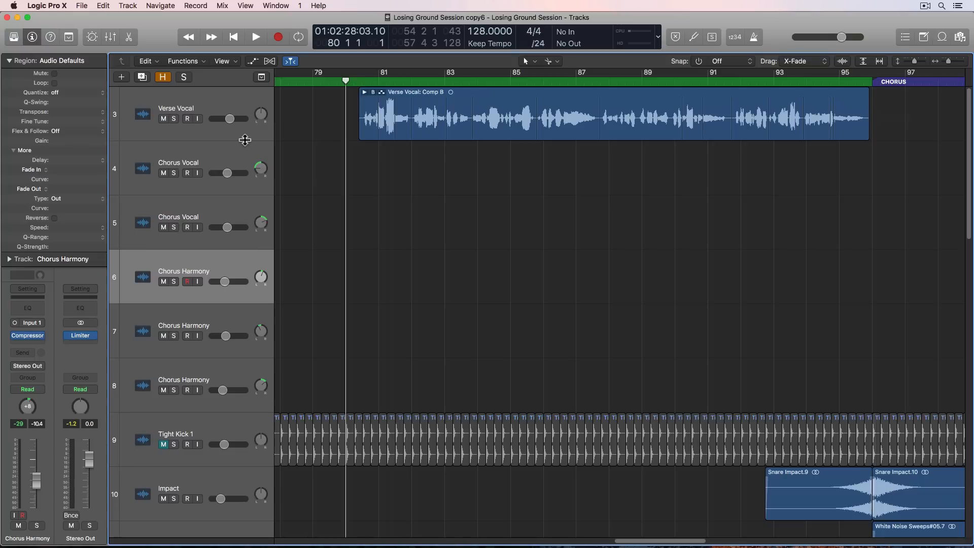
left_click_drag(245, 140, 250, 191)
left_click(354, 83)
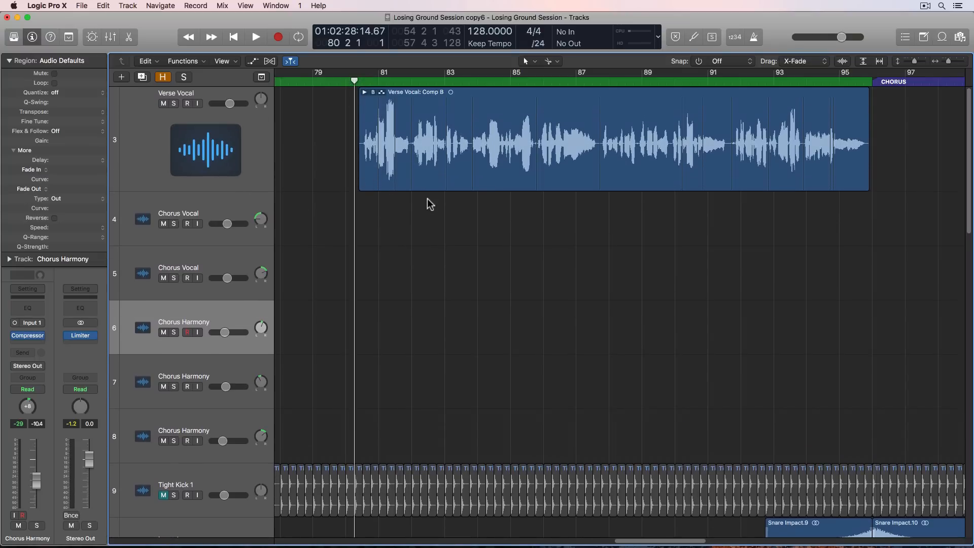
key("space")
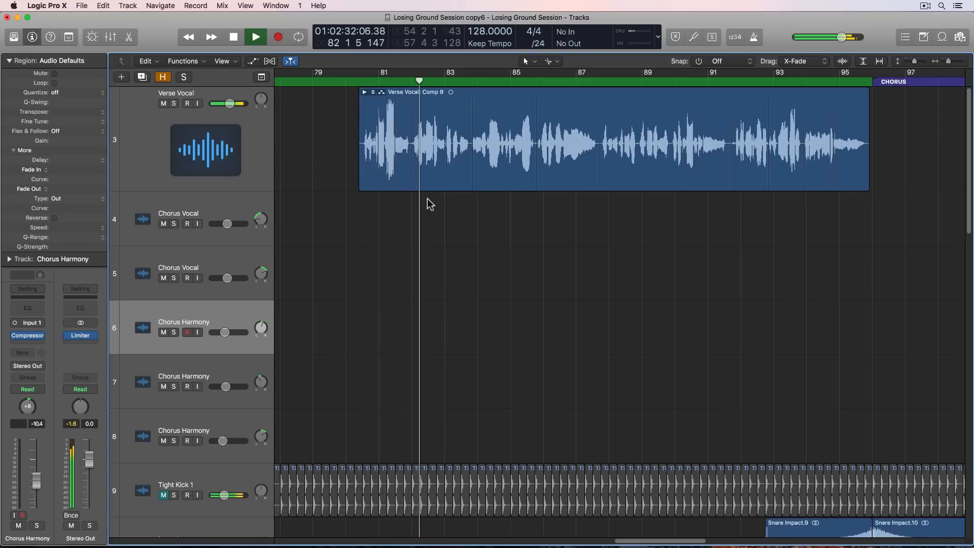
- Examine the comp sections in the Verse 2 vocal take folder, collapse the folder and stop playback
left_click(232, 153)
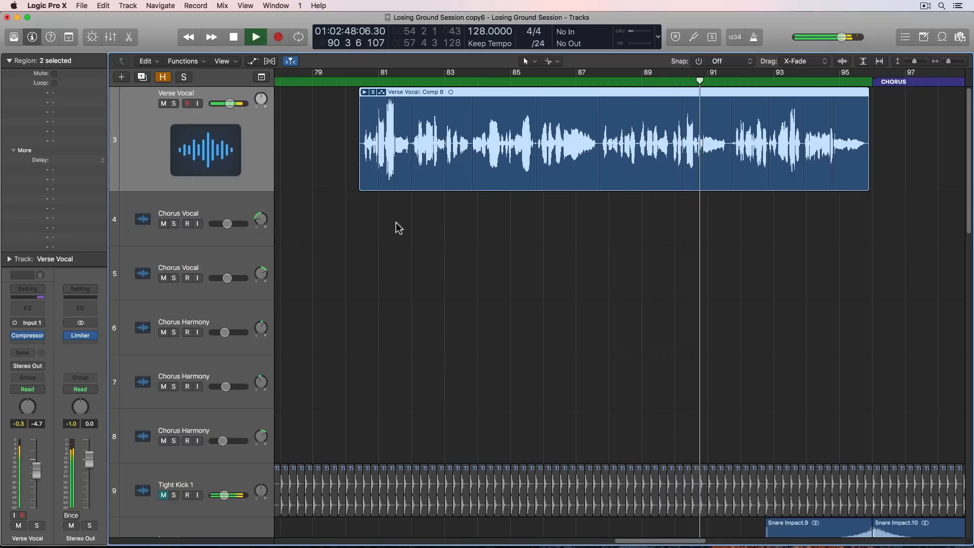
double_click(473, 181)
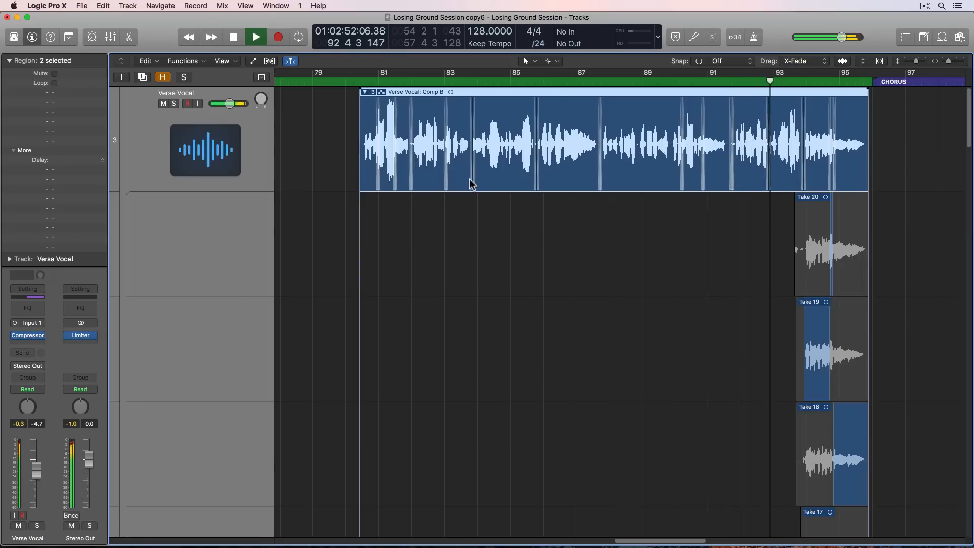
double_click(503, 93)
left_click(516, 210)
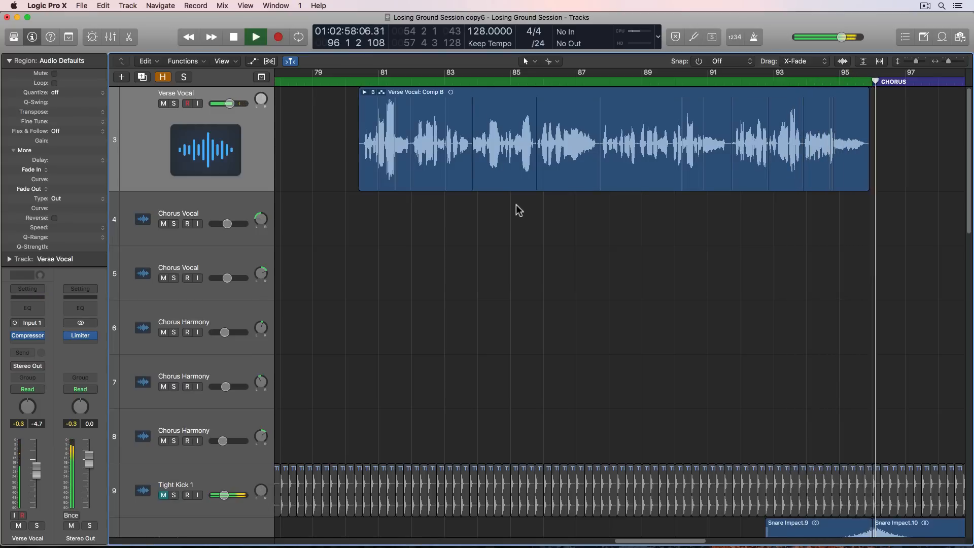
key("space")
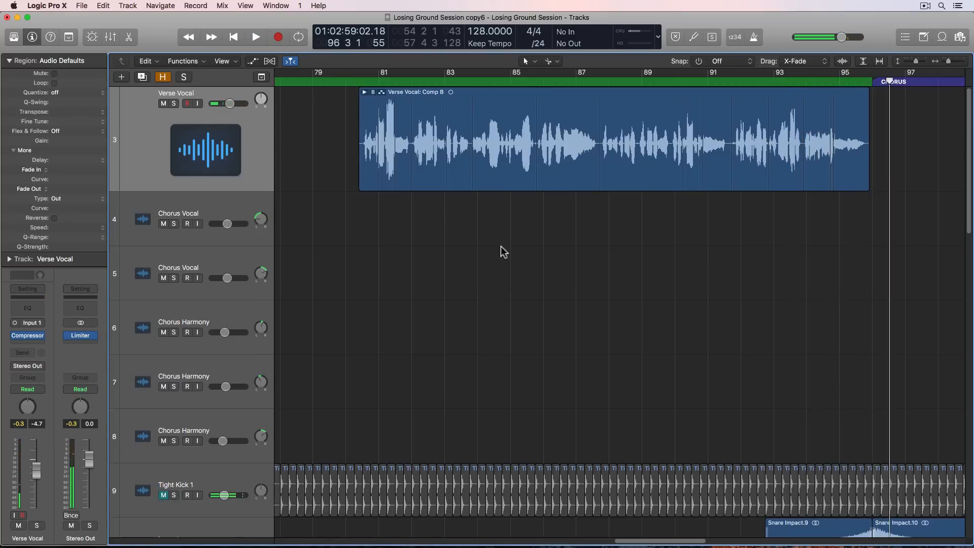
- Move the playhead to the chorus start at bar 50 and examine the comp sections in the first Chorus Vocal take folder, leaving it collapsed
scroll(503, 253, "left", 15)
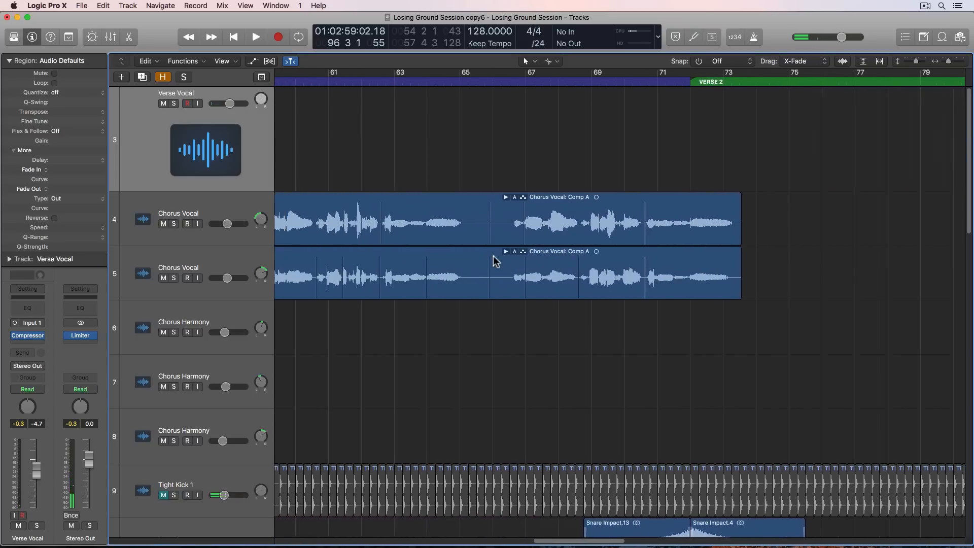
scroll(495, 261, "left", 8)
key("super+Left")
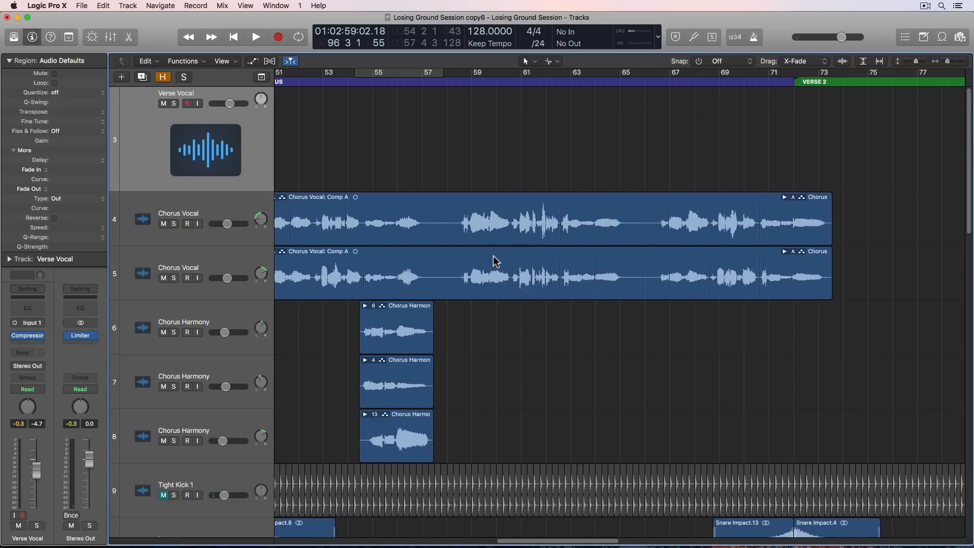
scroll(494, 260, "left", 4)
scroll(472, 289, "right", 1)
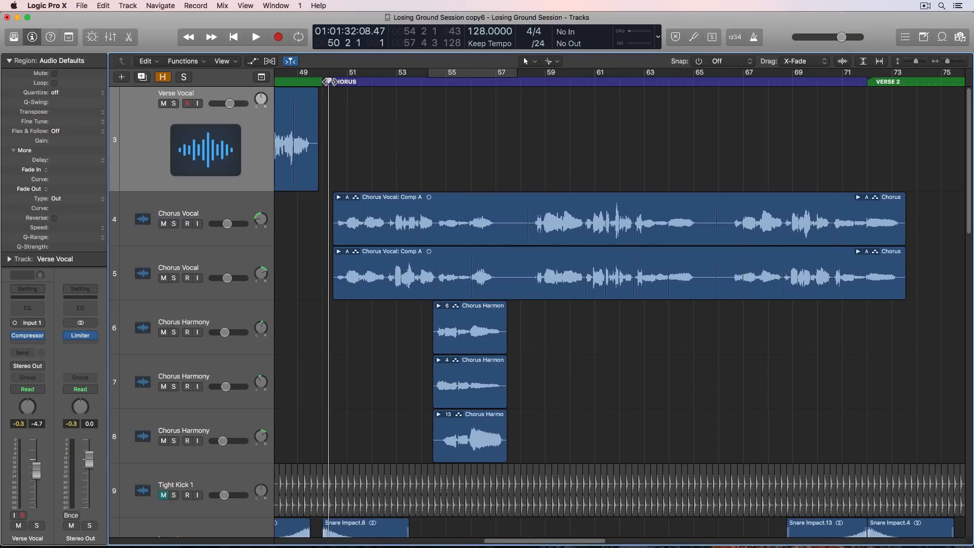
double_click(423, 211)
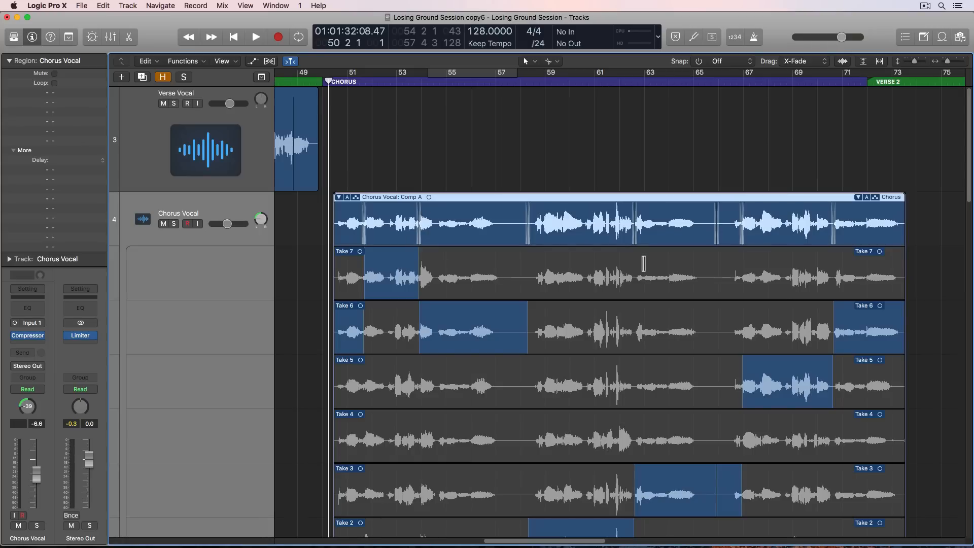
double_click(565, 201)
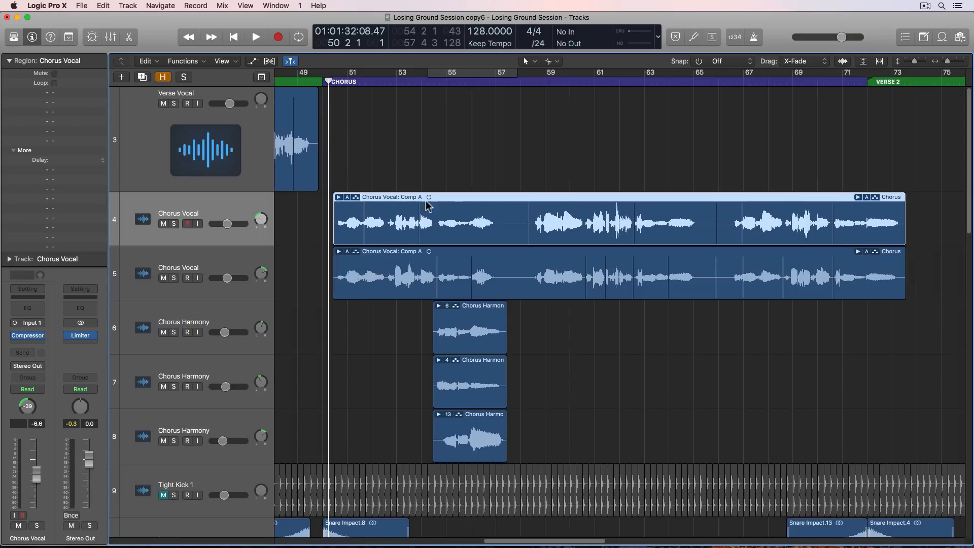
- Examine the comp sections in the second Chorus Vocal take folder on track 5 and collapse the folder
left_click(515, 274)
double_click(516, 274)
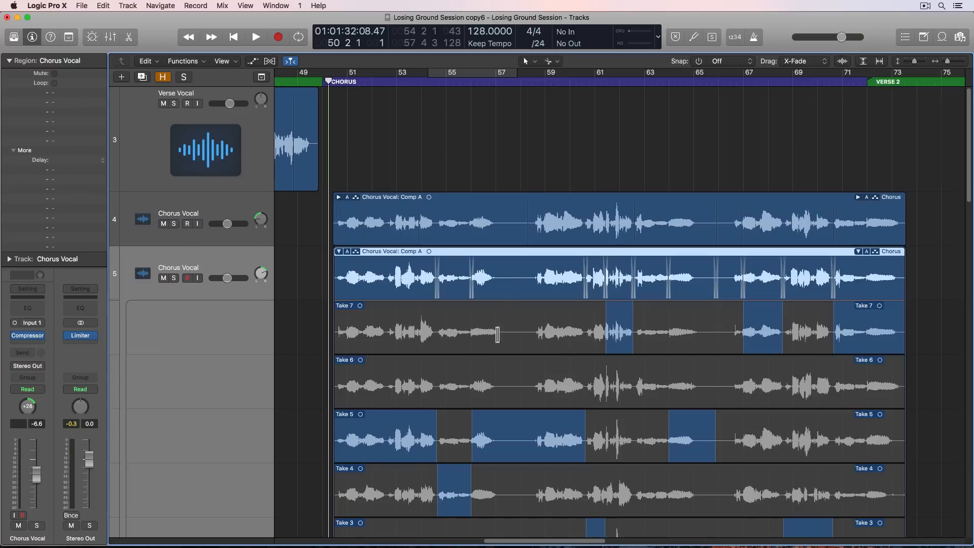
double_click(521, 272)
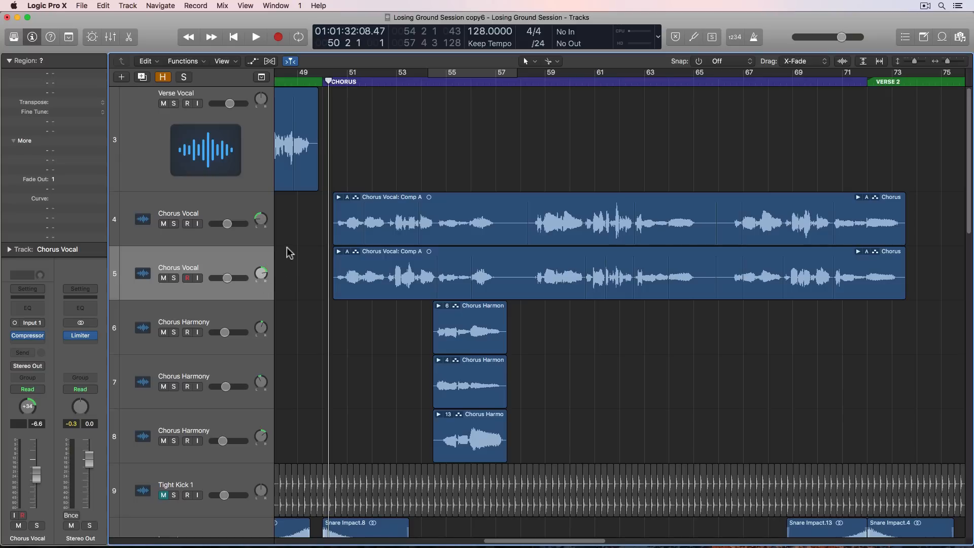
- Mute the three Chorus Harmony tracks and play the doubled chorus vocal comps from bar 50
left_click_drag(163, 332, 166, 443)
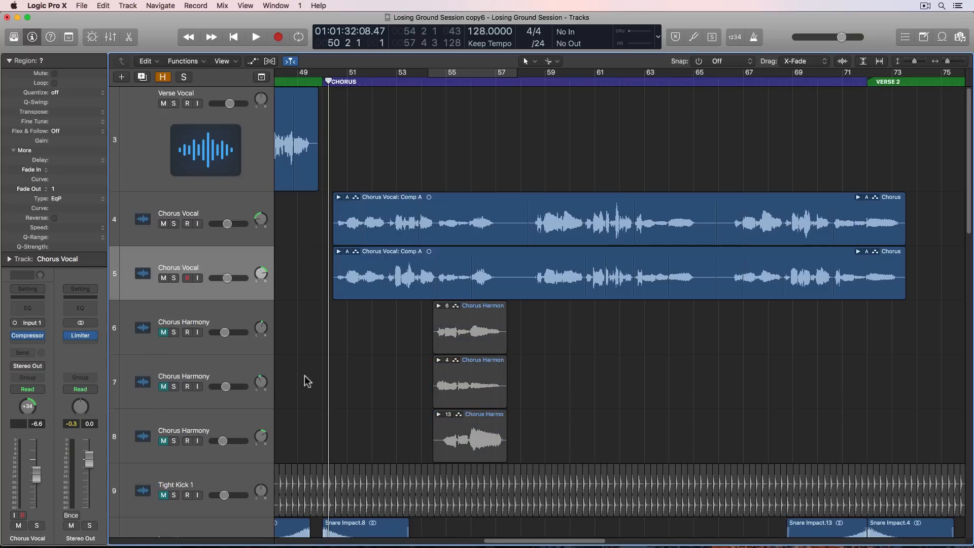
key("space")
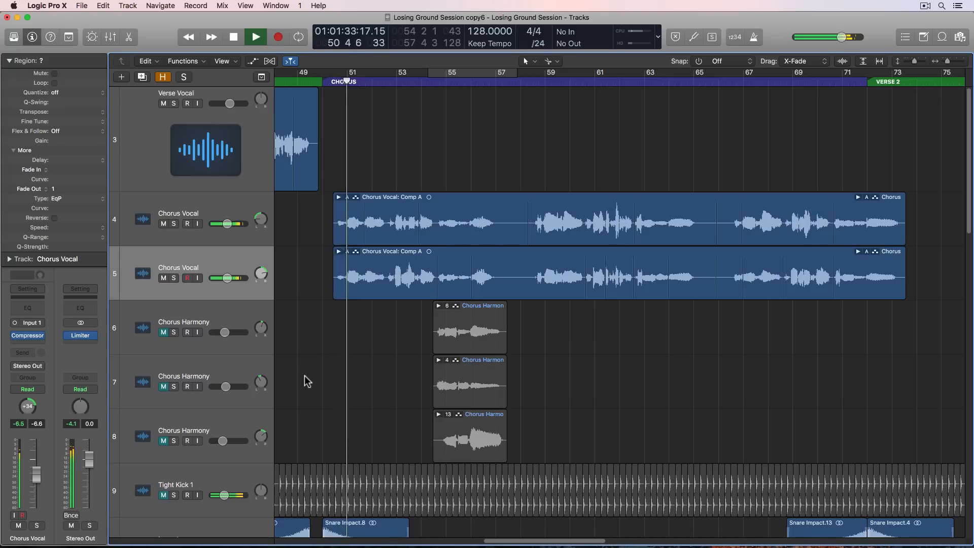
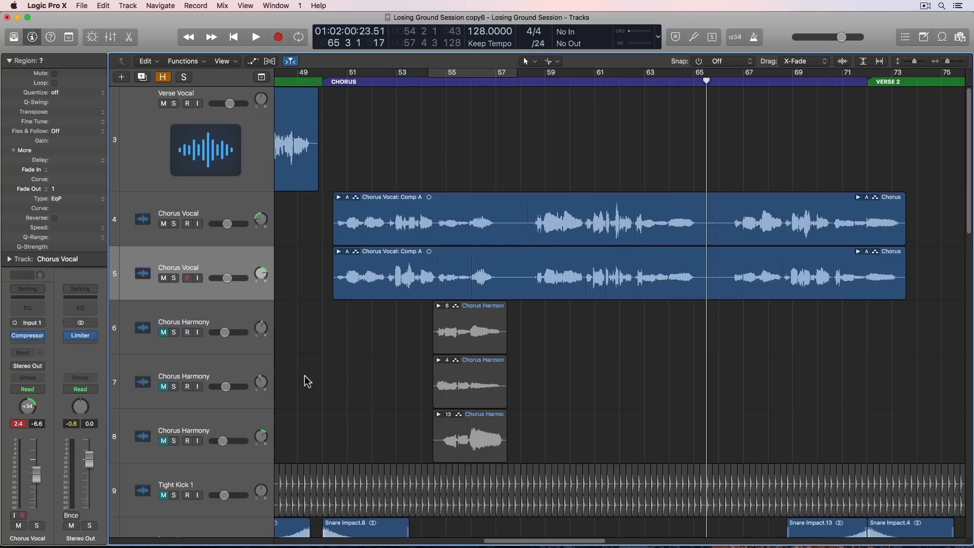
- Unmute the three Chorus Harmony tracks and move the playhead to the start of their regions near bar 54
left_click(233, 312)
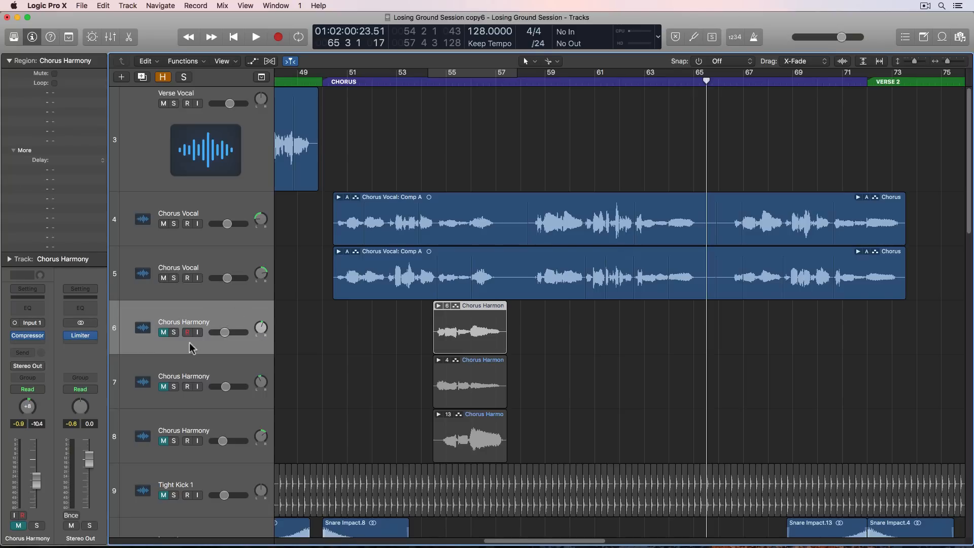
left_click(188, 424, "shift")
left_click(335, 382)
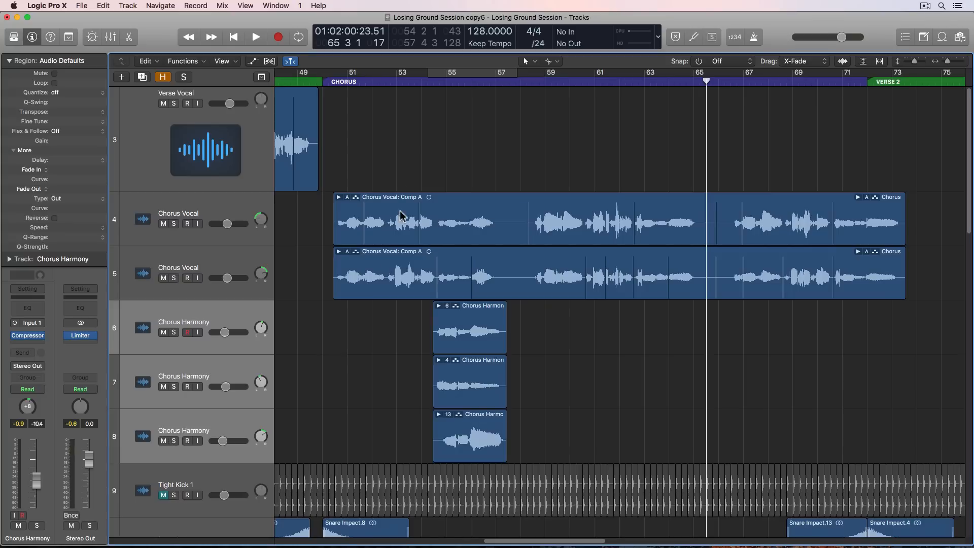
left_click(433, 103)
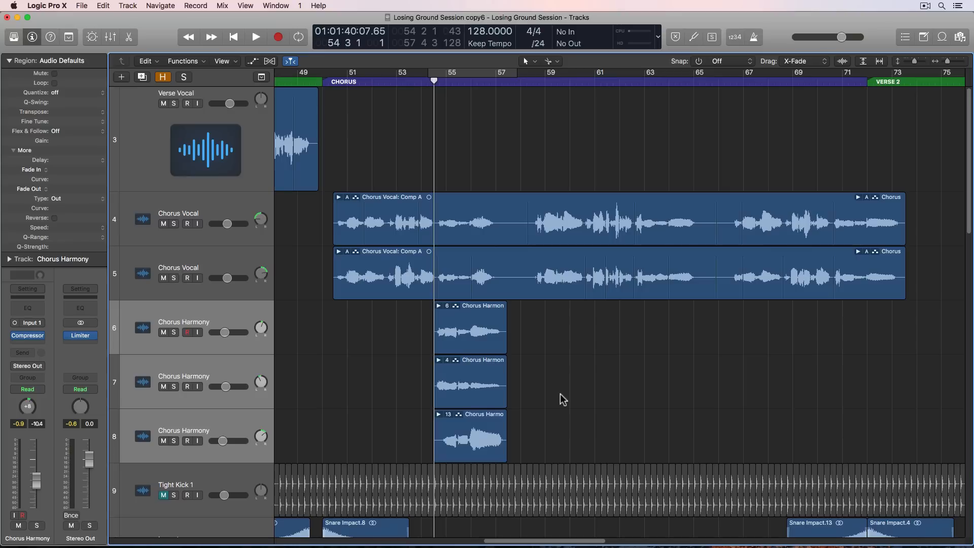
key("super+Right")
key("super+Right")
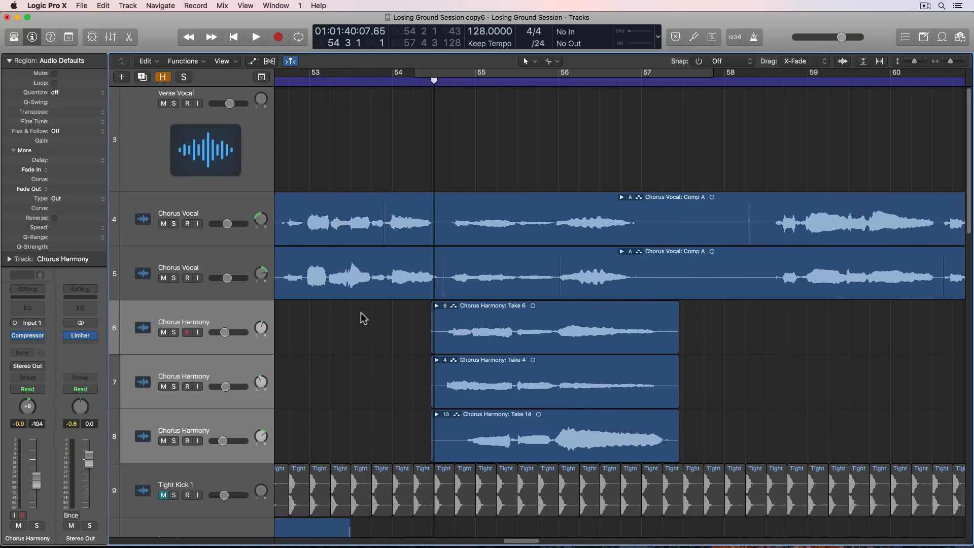
- Audition the Chorus Harmony on track 6 alone in solo, stop playback and clear the solo
left_click(173, 332)
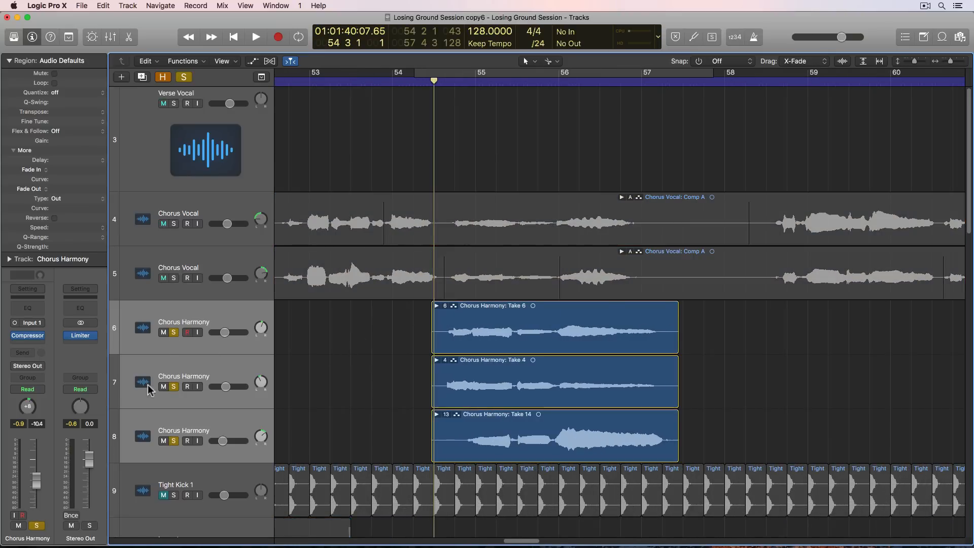
left_click(203, 366)
left_click(174, 386)
left_click(174, 440)
key("space")
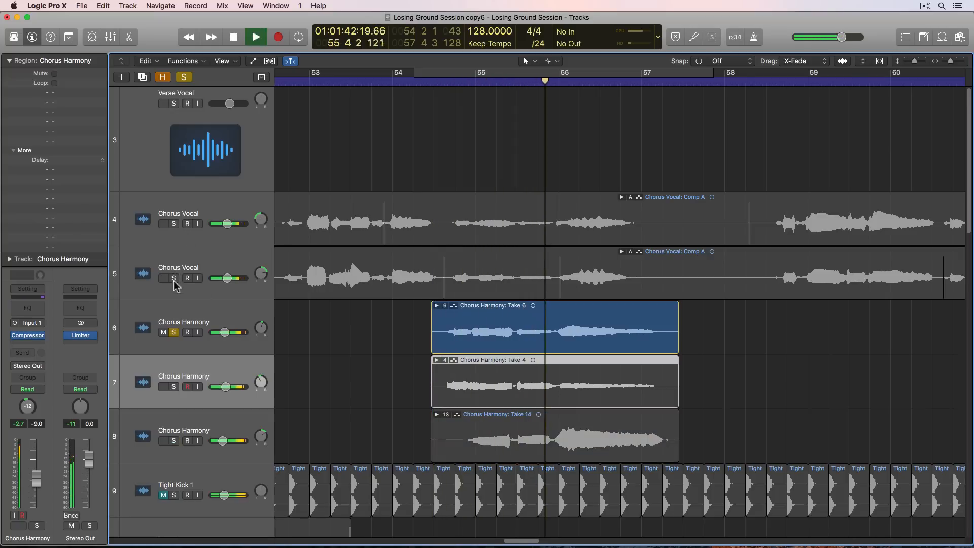
key("space")
left_click(174, 333)
- Enable cycling over the harmony passage, audition the Chorus Harmony on track 7 in solo and clear the solo
left_click(173, 386)
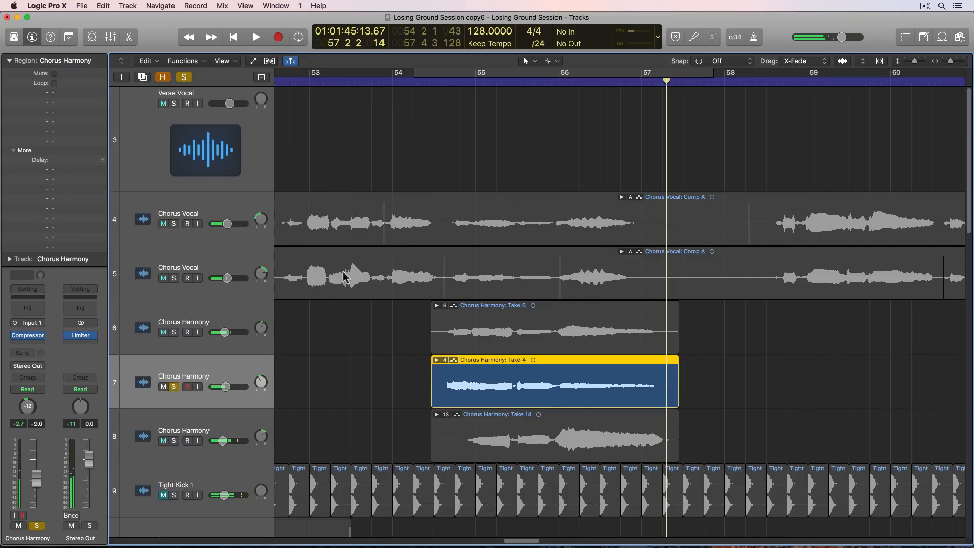
left_click(451, 80)
key("space")
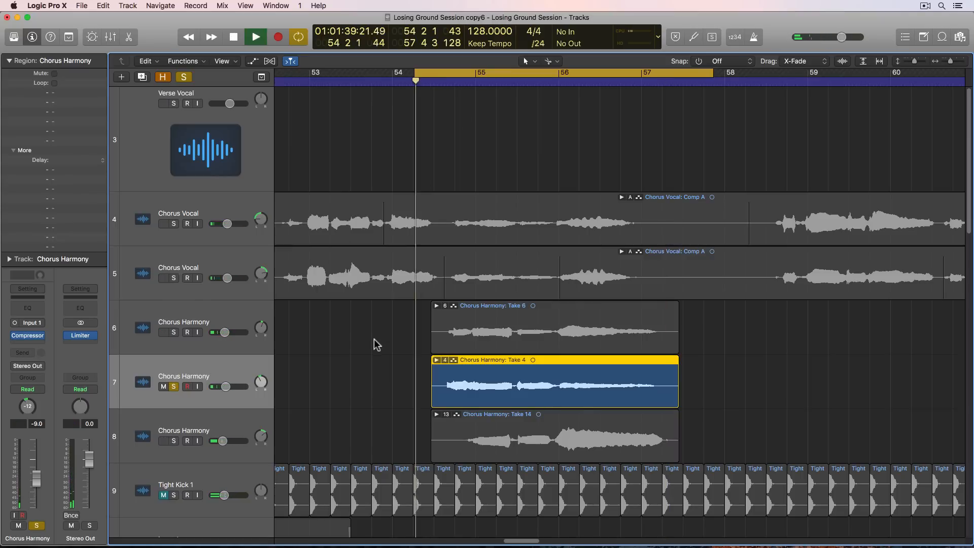
key("space")
left_click(174, 387)
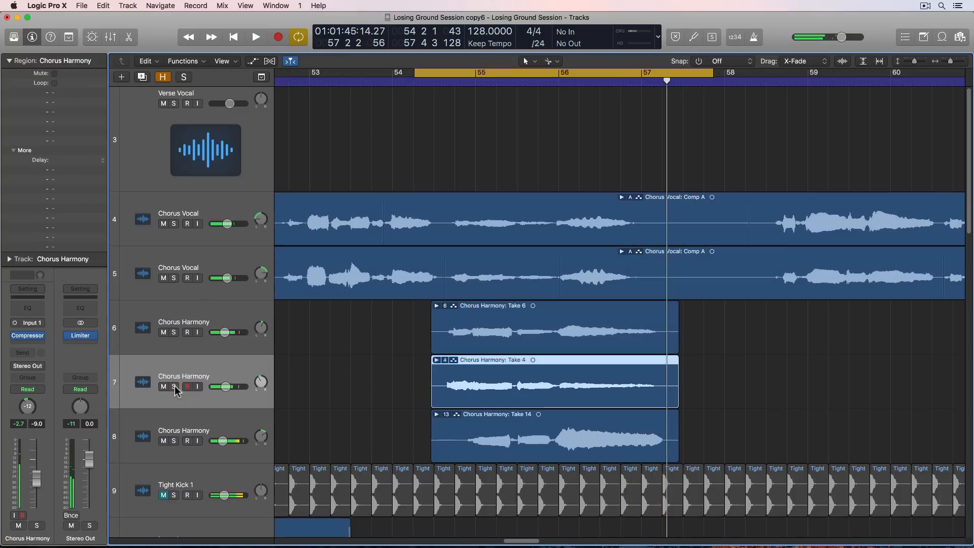
- Audition the Chorus Harmony on track 8 in solo over the cycled passage and clear the solo
left_click(175, 441)
left_click(182, 429)
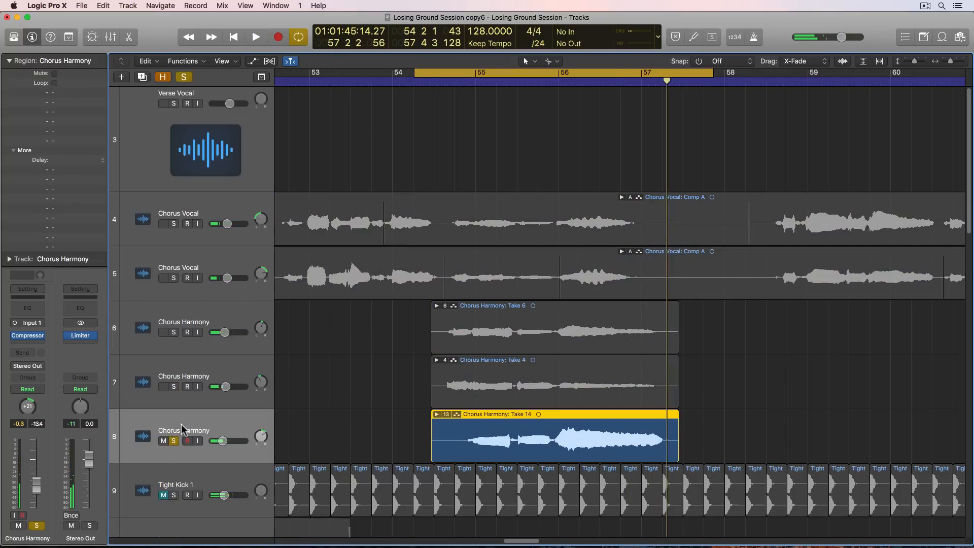
key("space")
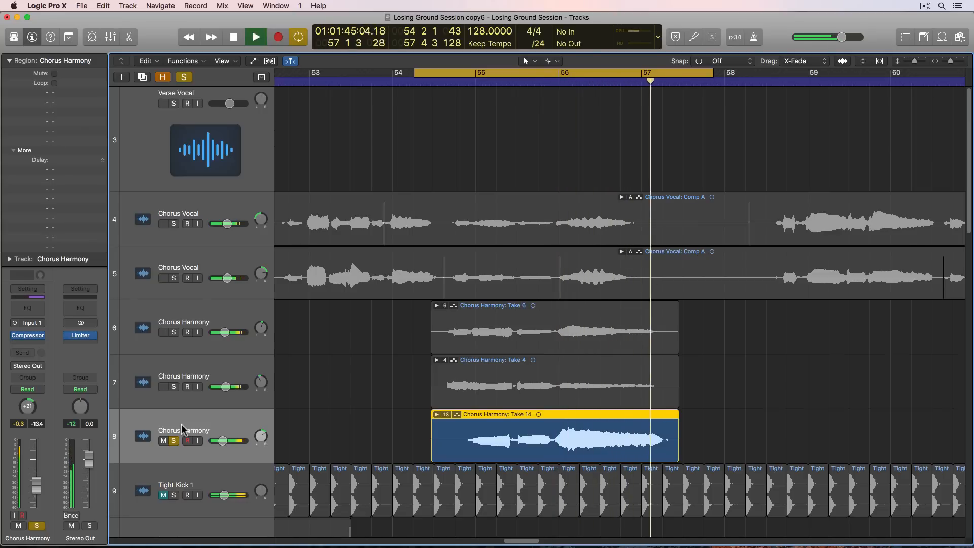
key("space")
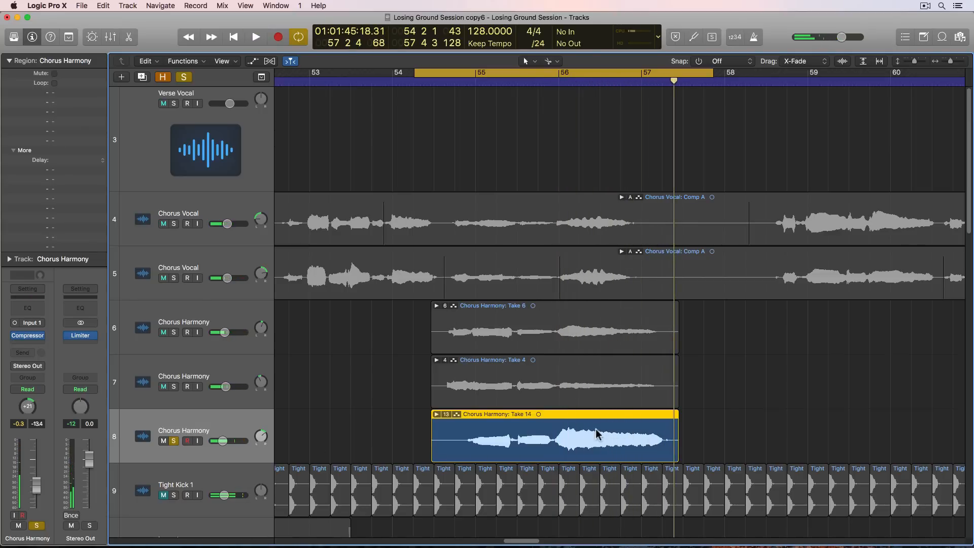
left_click(339, 428)
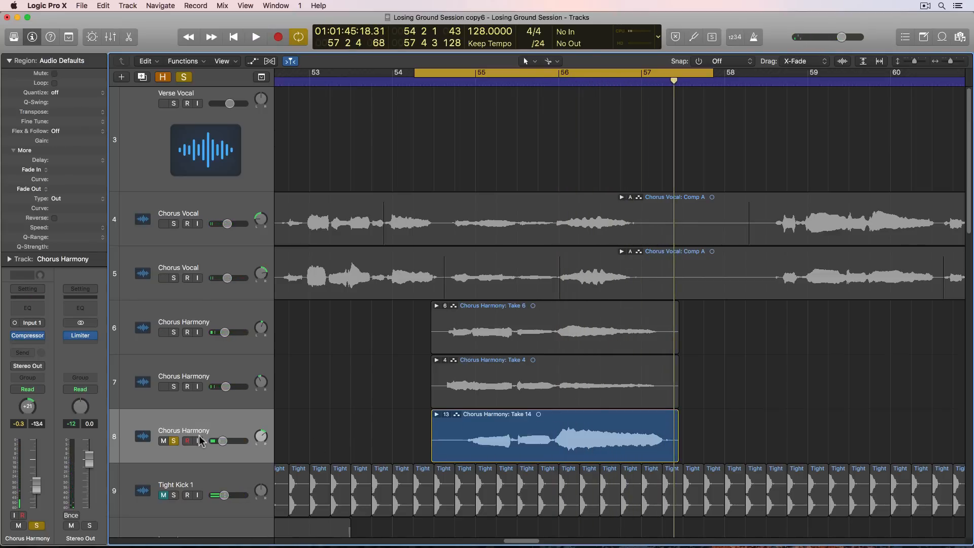
left_click(172, 441)
- Rename the Chorus Harmony track 6 as Harm 3rd L
left_click(217, 315)
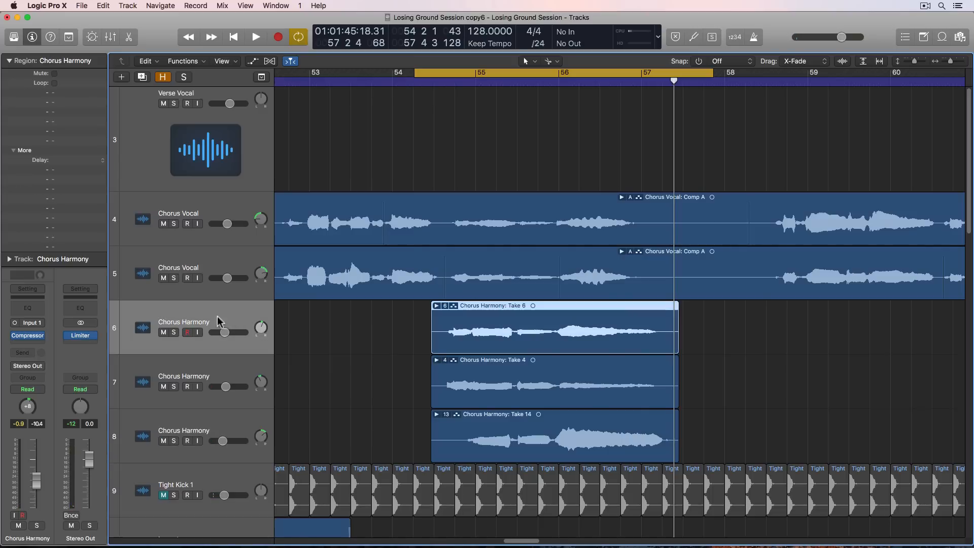
double_click(191, 325)
type("Ch")
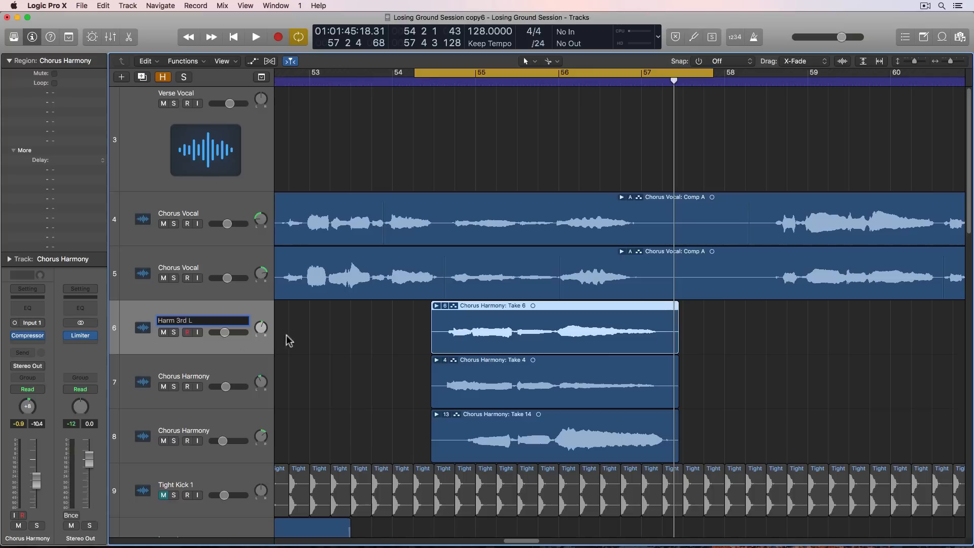
left_click(340, 327)
- Duplicate the Harm 3rd L track and copy its take folder to the same position on the new track
left_click(228, 314)
left_click(142, 76)
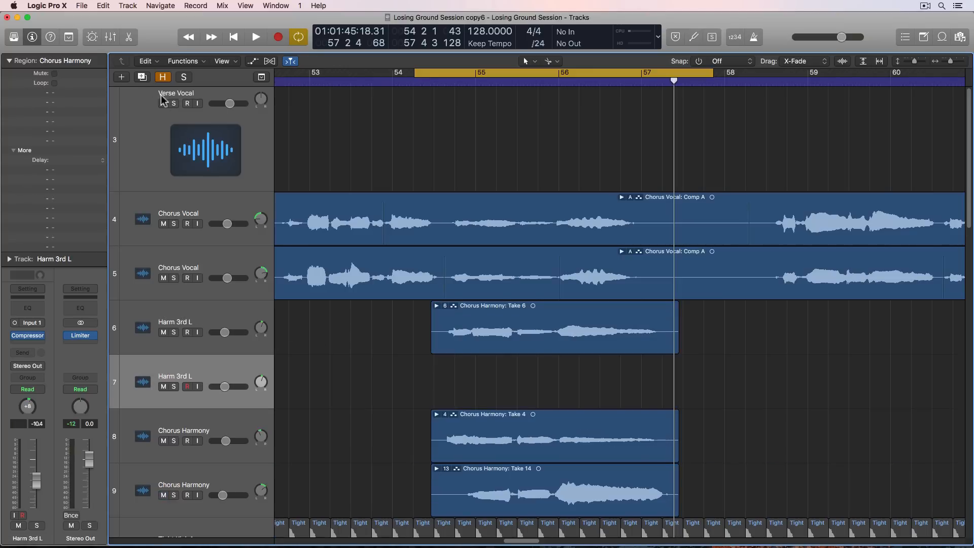
left_click_drag(478, 326, 472, 396)
left_click(415, 388)
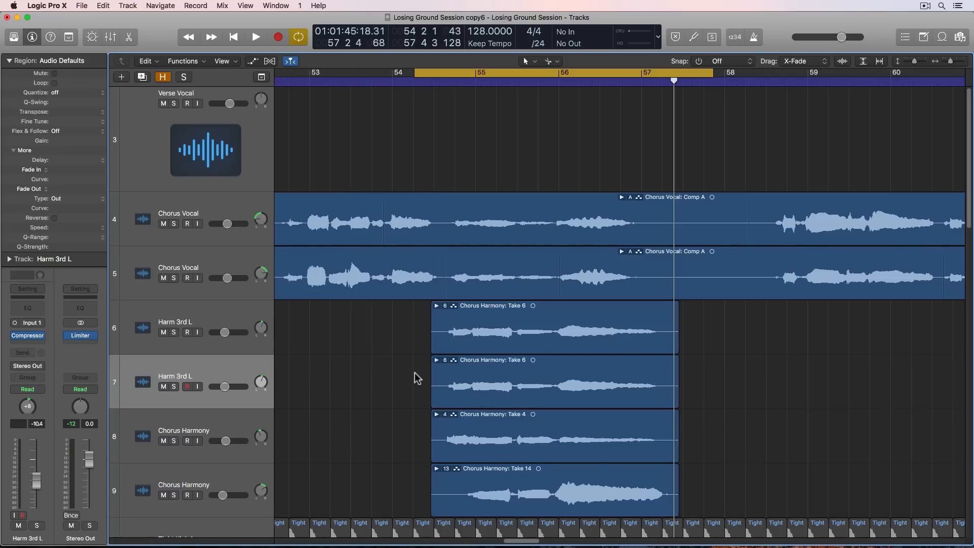
- Rename the duplicated track as Harm 3rd R and mute the two remaining Chorus Harmony tracks
double_click(195, 375)
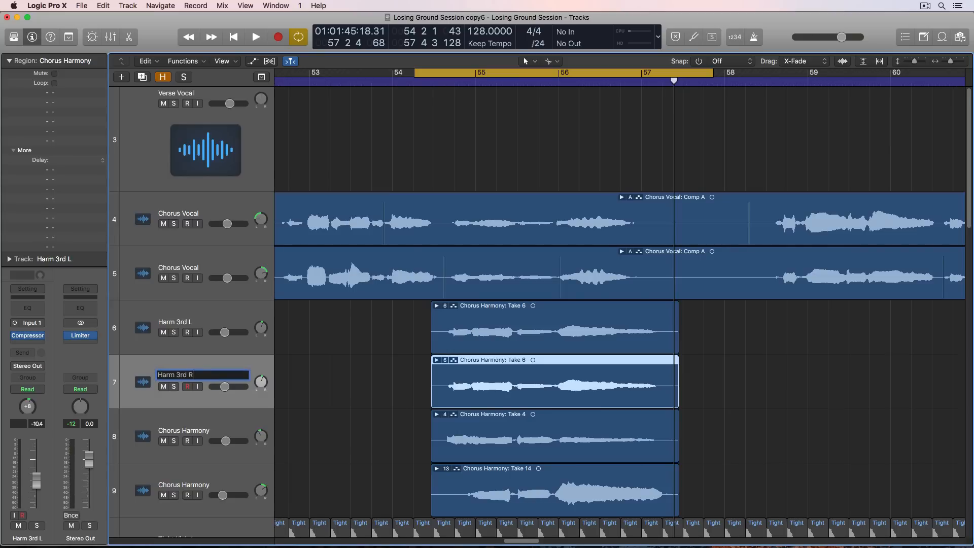
key("Return")
left_click(163, 441)
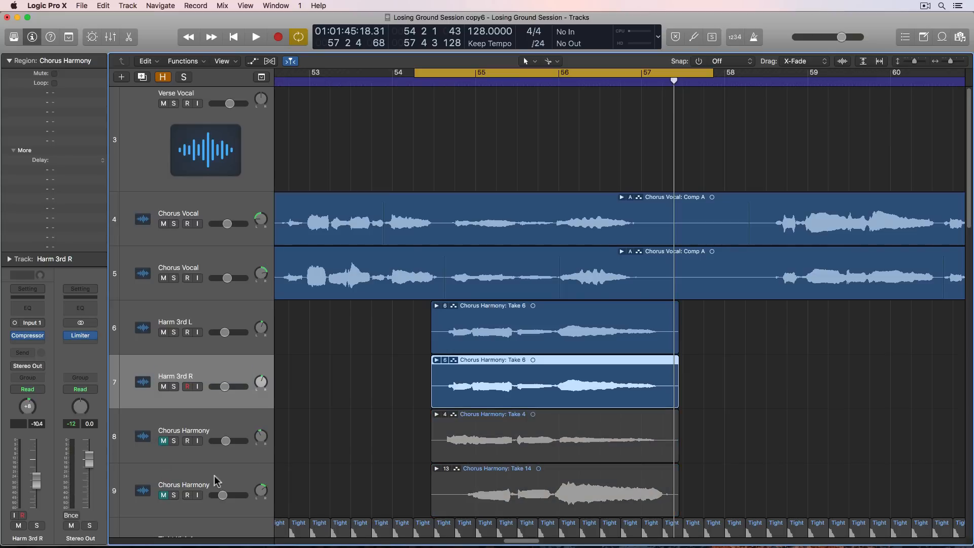
left_click(395, 407)
- Switch the Harm 3rd R take folder to Take 5 and pan Harm 3rd L to -28 and Harm 3rd R to +32
double_click(543, 363)
scroll(637, 328, "down", 1)
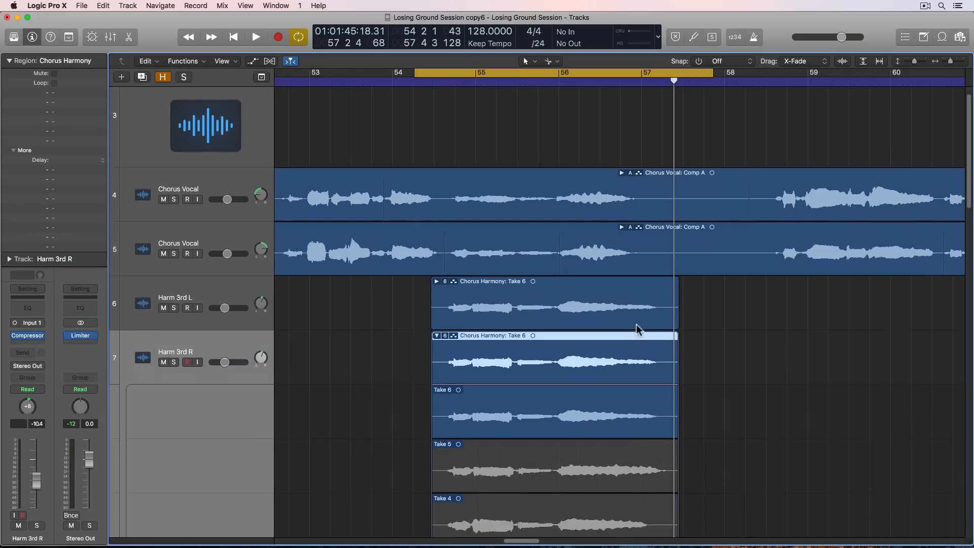
scroll(637, 329, "down", 1)
left_click(570, 411)
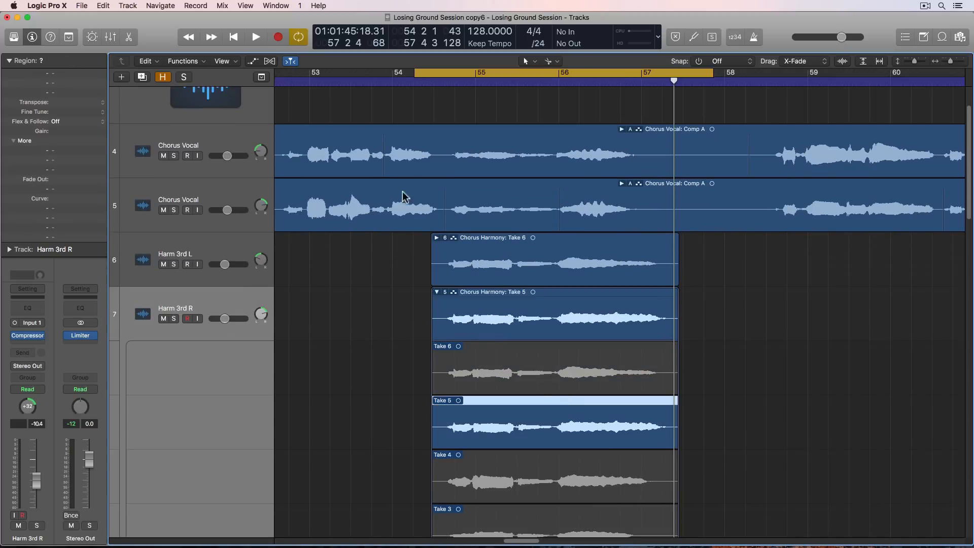
- Solo both Chorus Vocal tracks and both Harm 3rd tracks and play the cycled harmony passage
left_click_drag(174, 155, 174, 319)
left_click(355, 309)
key("space")
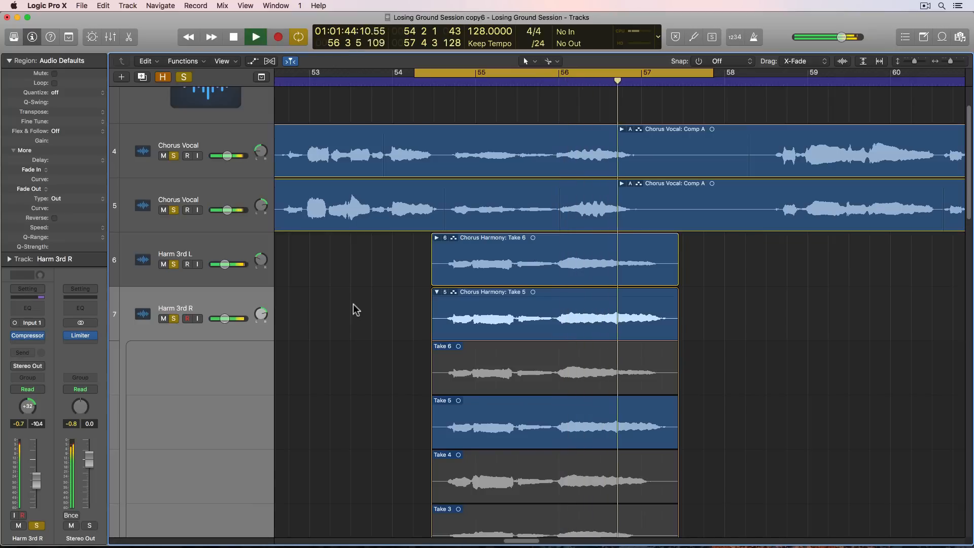
key("space")
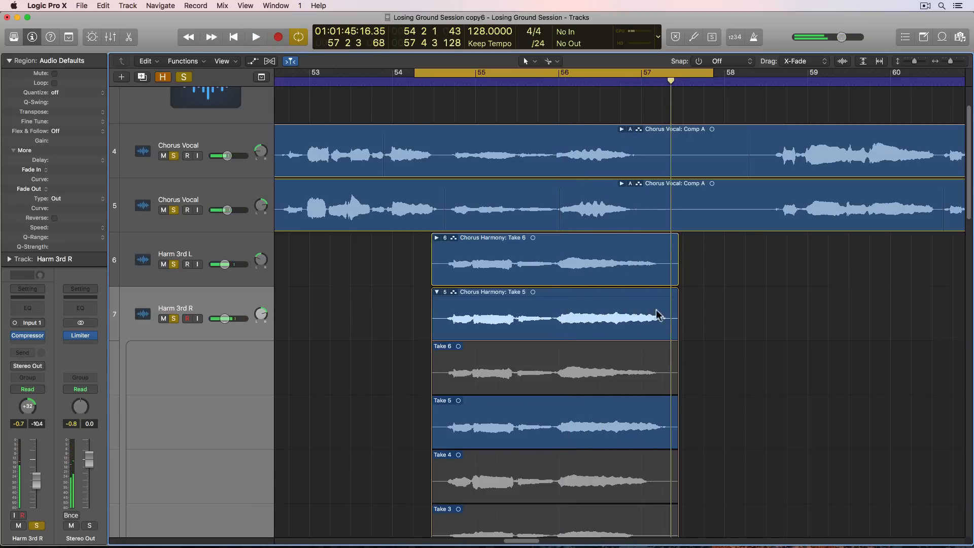
- In the Harm 3rd R take folder, comp in Take 3 from just before bar 56 to the end of the phrase
scroll(629, 210, "down", 5)
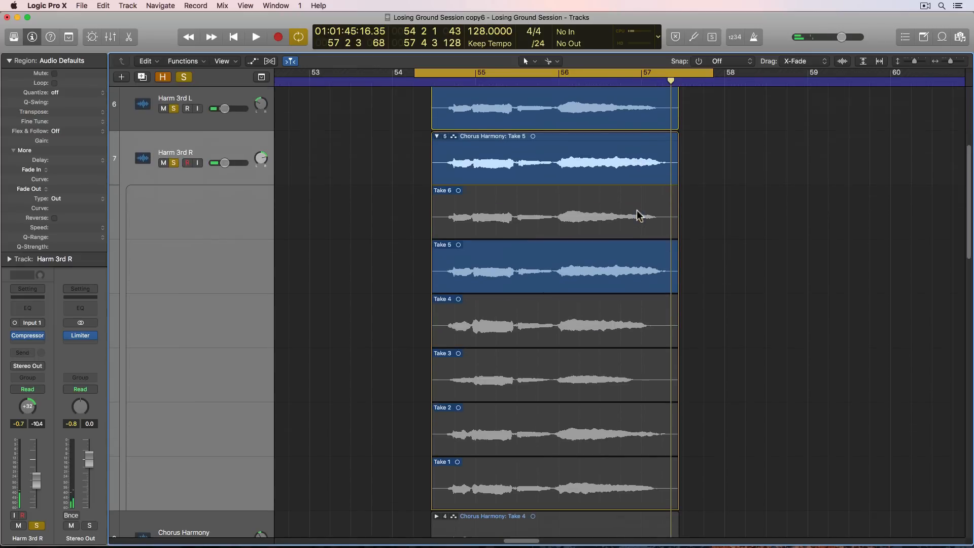
scroll(635, 112, "up", 4)
scroll(636, 269, "down", 3)
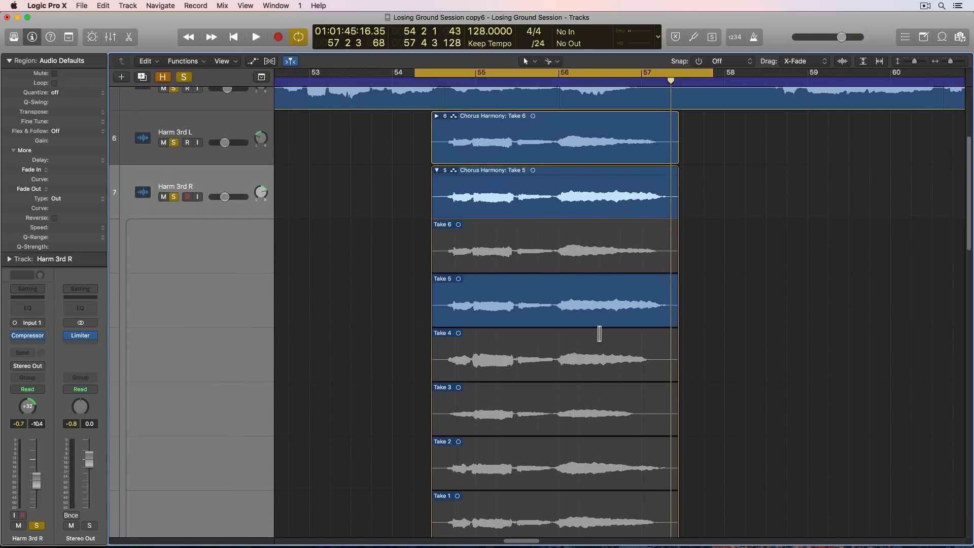
left_click_drag(557, 417, 702, 413)
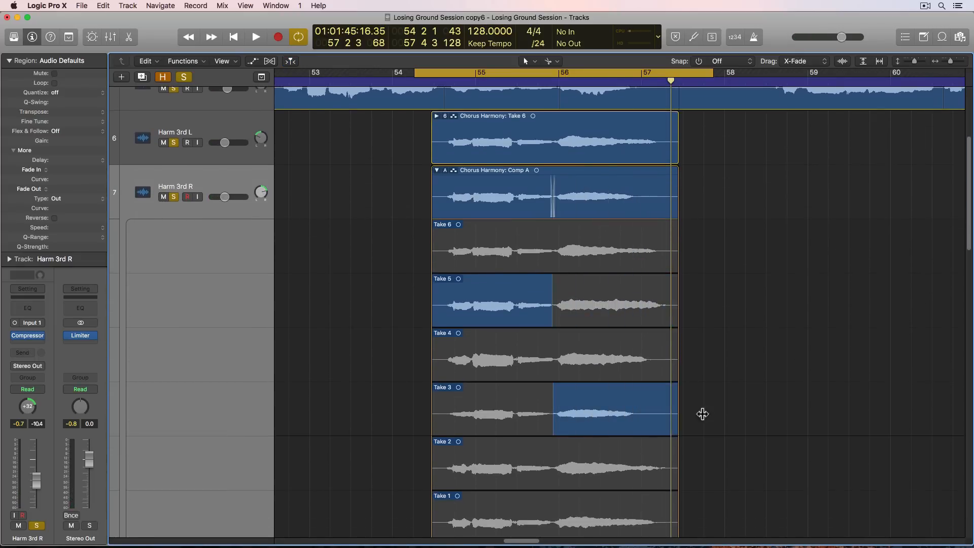
- Play the cycled passage to check the new Harm 3rd R comp against the chorus vocals and Harm 3rd L
scroll(710, 405, "up", 5)
key("space")
scroll(711, 401, "down", 7)
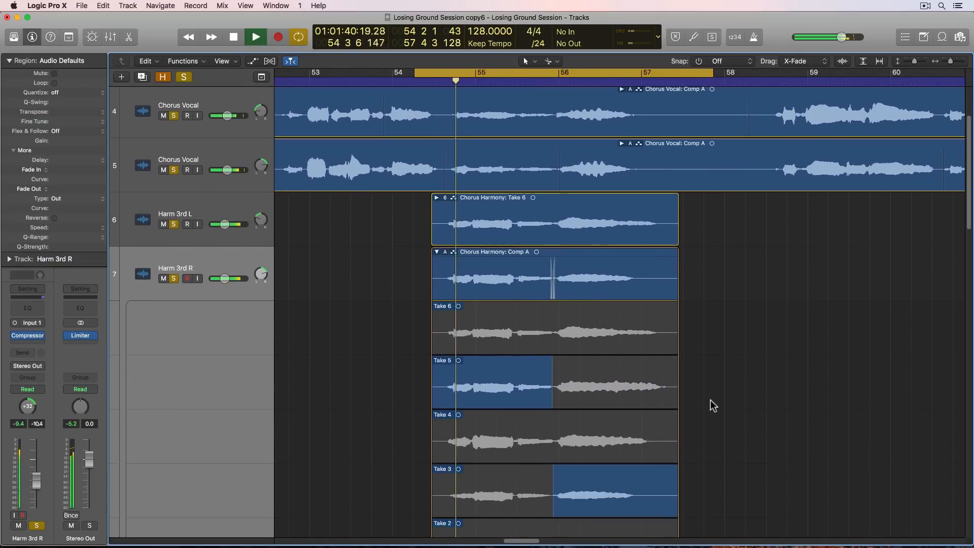
scroll(712, 405, "down", 3)
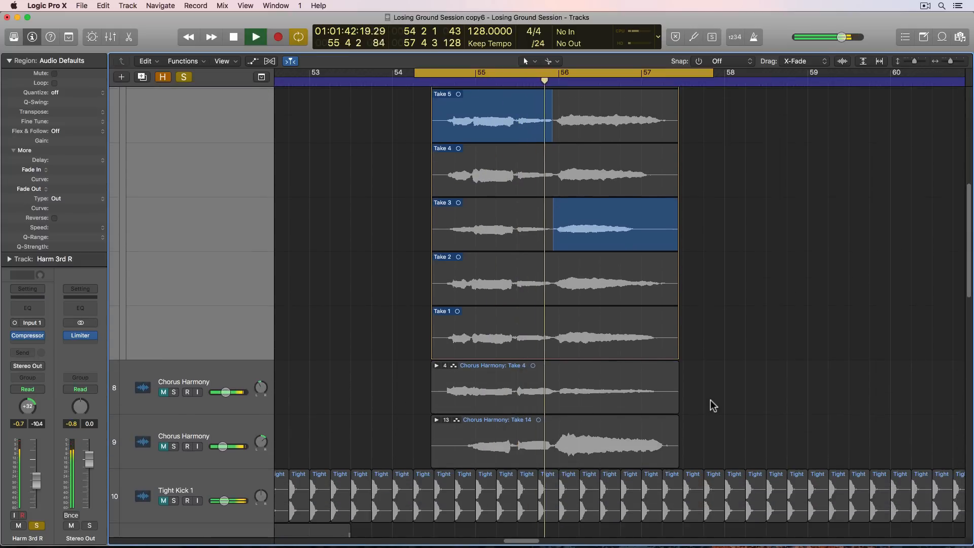
scroll(710, 400, "up", 7)
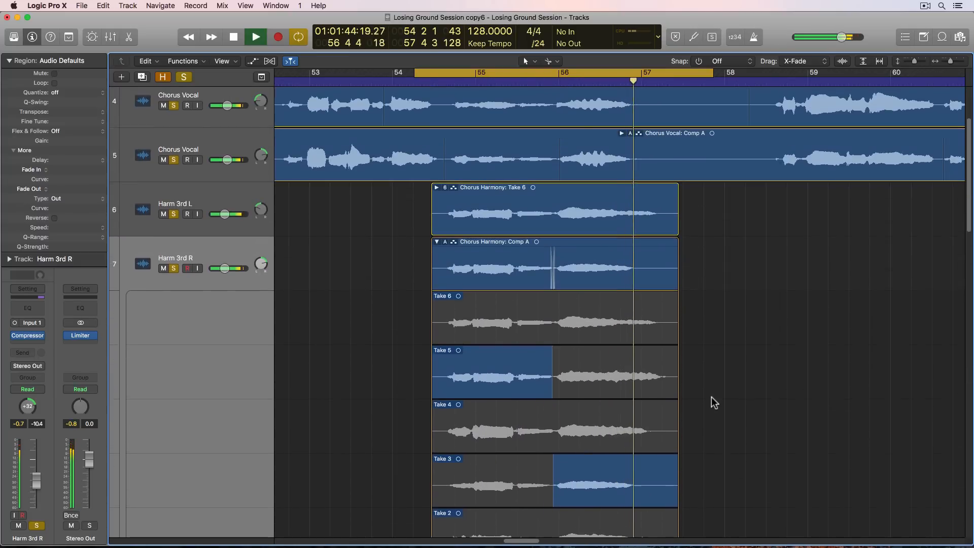
key("space")
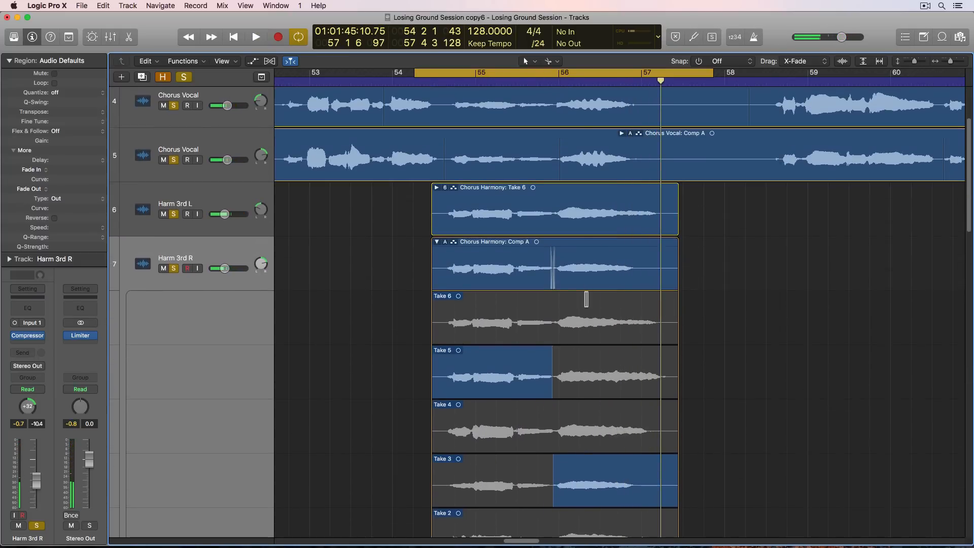
- Comp Take 4 into the Harm 3rd L take folder from just before bar 56 to the end, and collapse both harmony folders
double_click(580, 224)
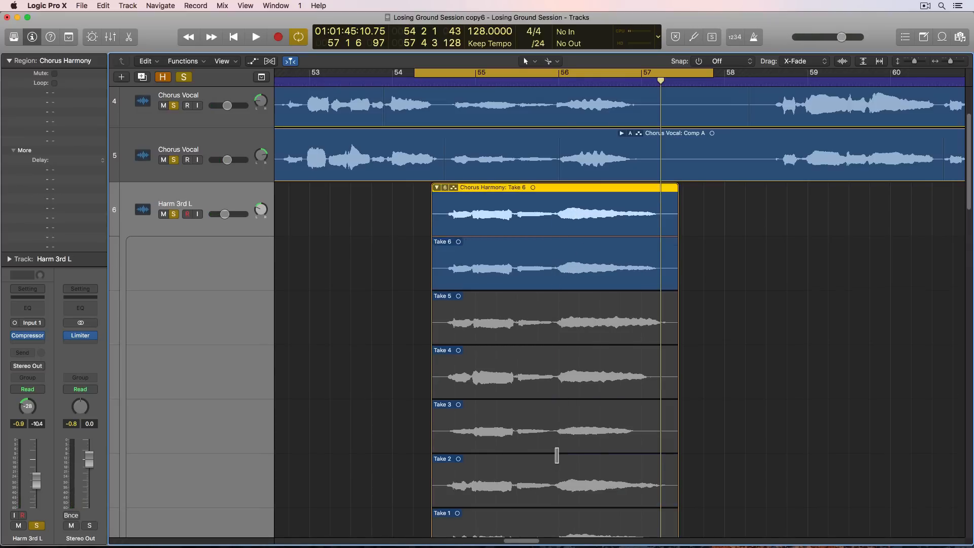
scroll(557, 455, "down", 5)
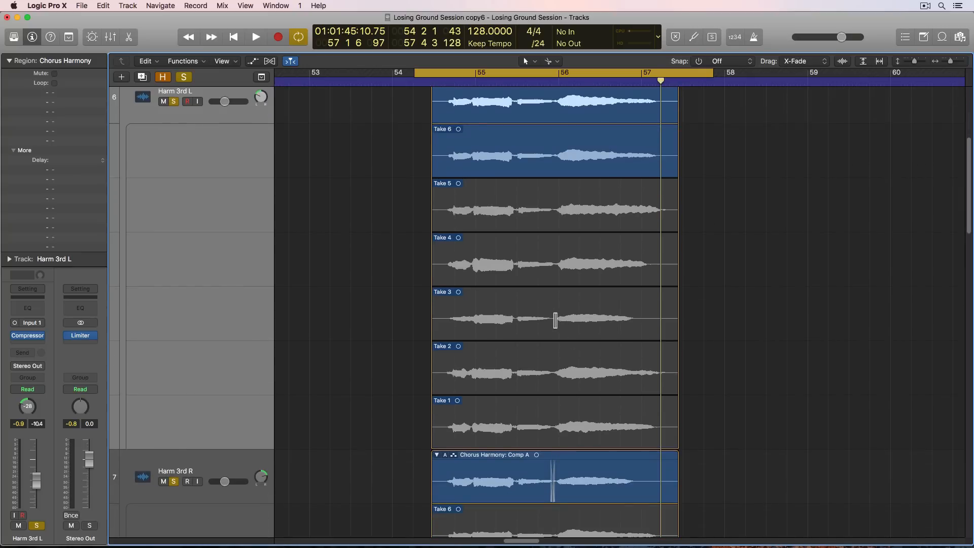
left_click_drag(555, 268, 664, 272)
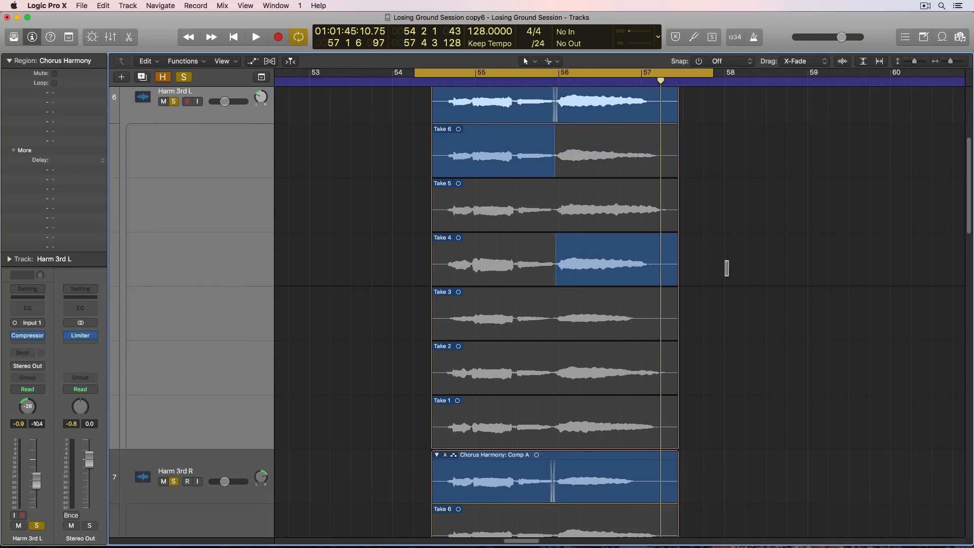
scroll(730, 262, "up", 5)
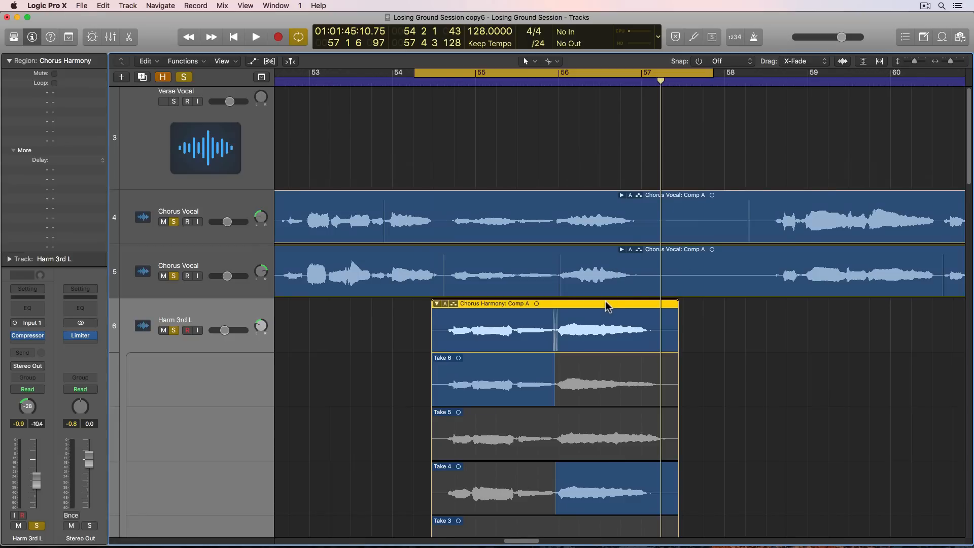
double_click(607, 306)
double_click(553, 358)
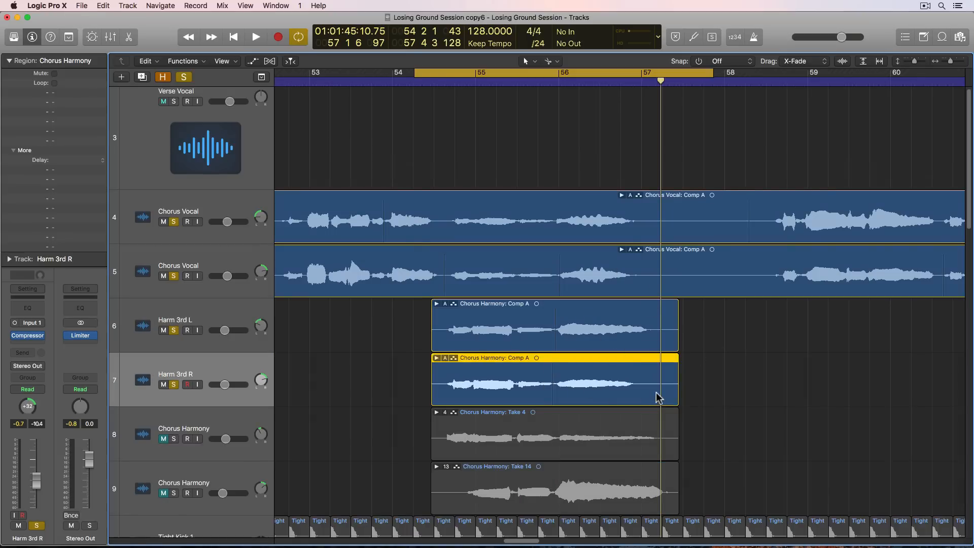
- Play the cycled passage to check the Harm 3rd L and R comps together with the chorus vocals
key("space")
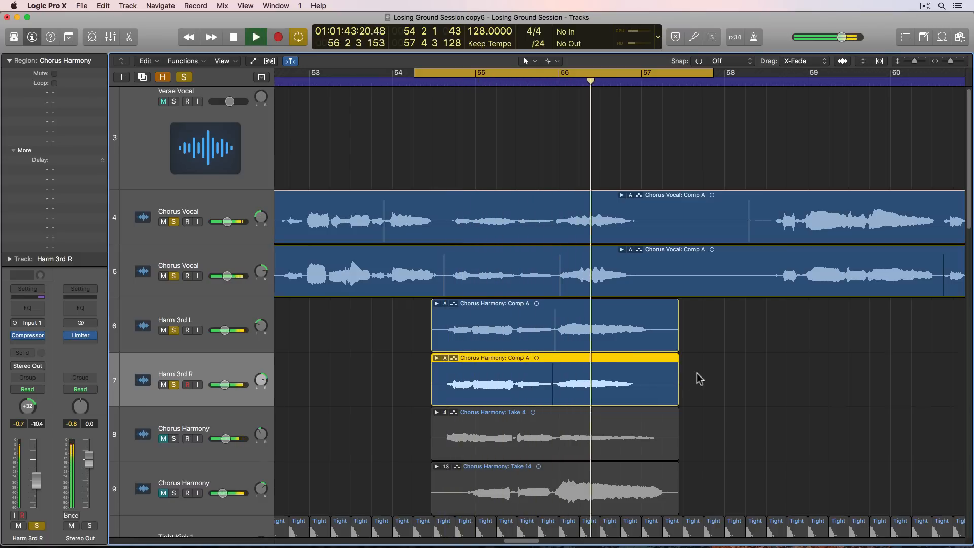
key("space")
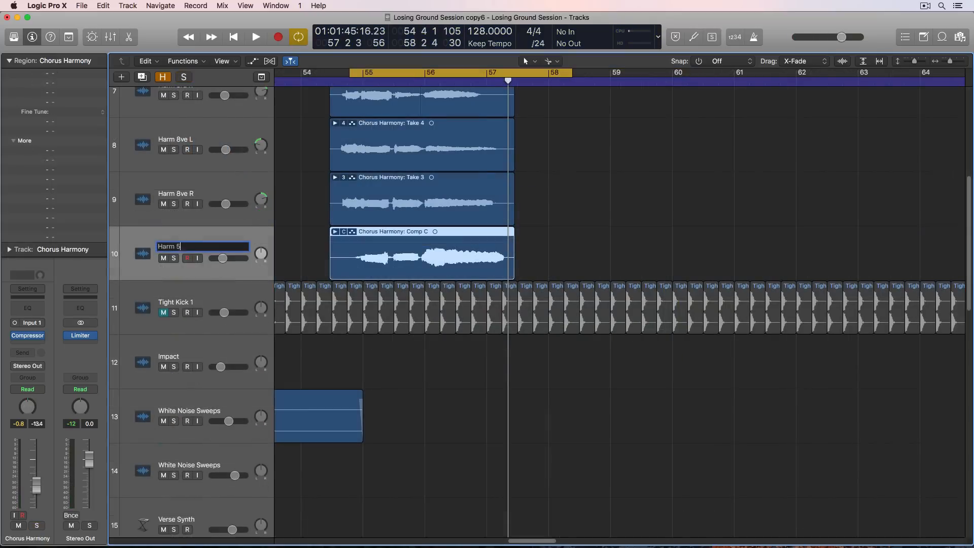
- Name the remaining Chorus Harmony track Harm 5th, and solo both Chorus Vocal tracks and all five harmony tracks
key("Return")
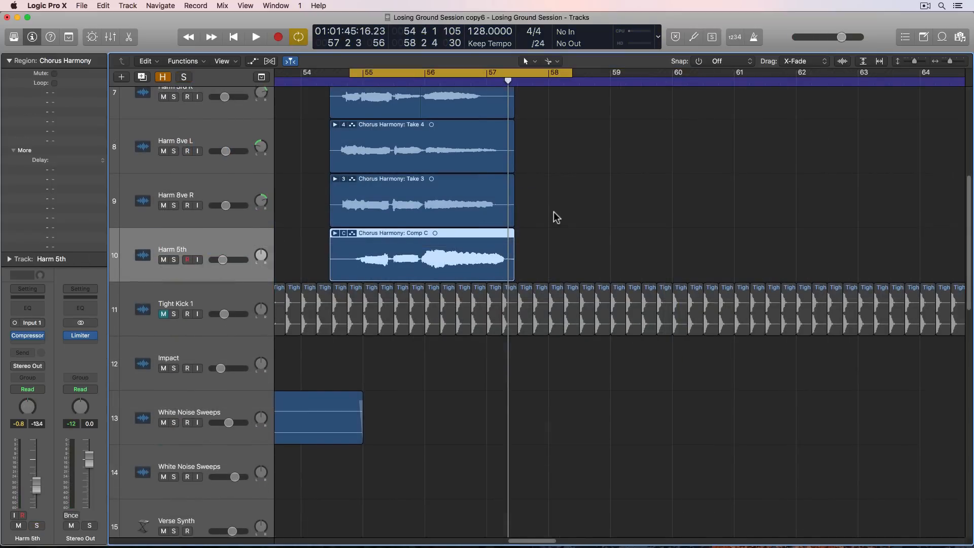
scroll(553, 212, "up", 5)
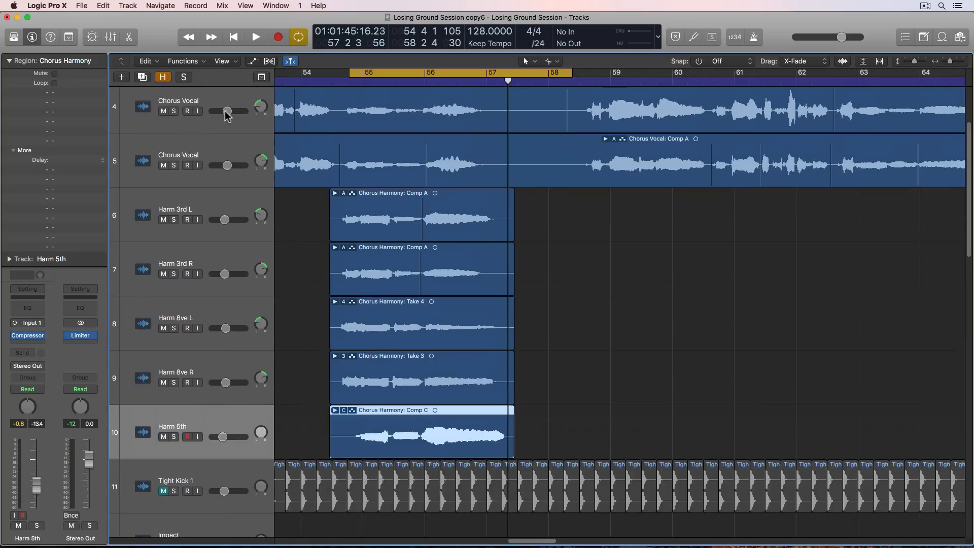
left_click_drag(173, 111, 174, 436)
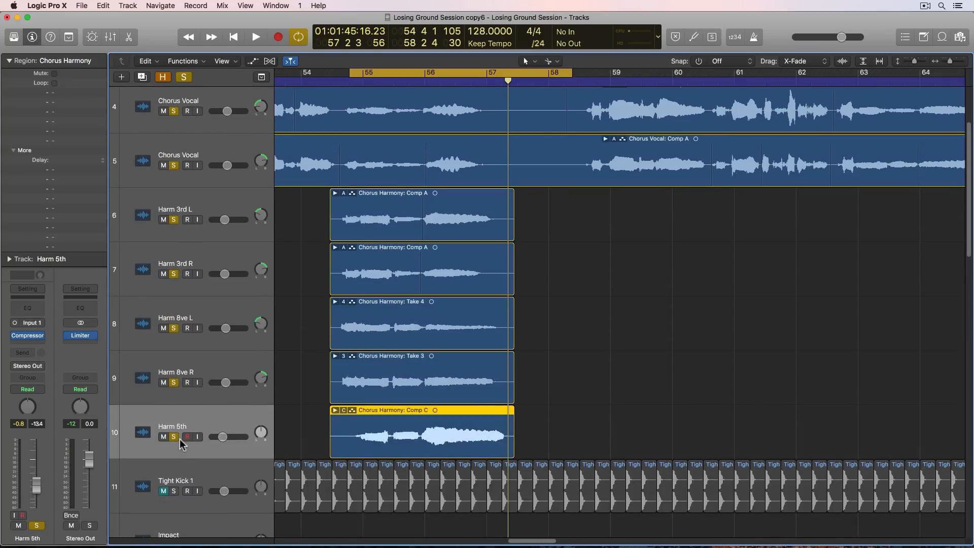
- Play the cycled phrase with the 3rd, octave and 5th harmonies against the chorus vocals
key("space")
left_click(607, 319)
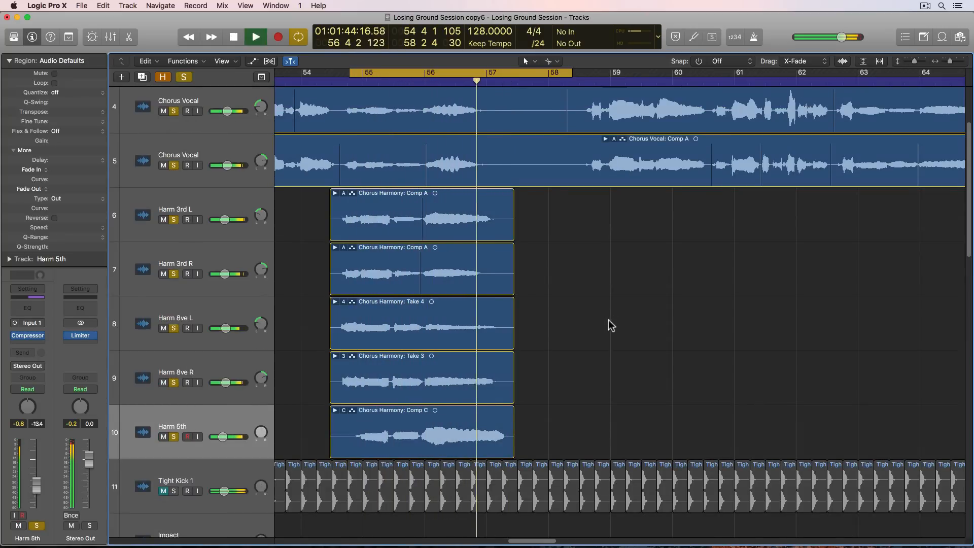
key("space")
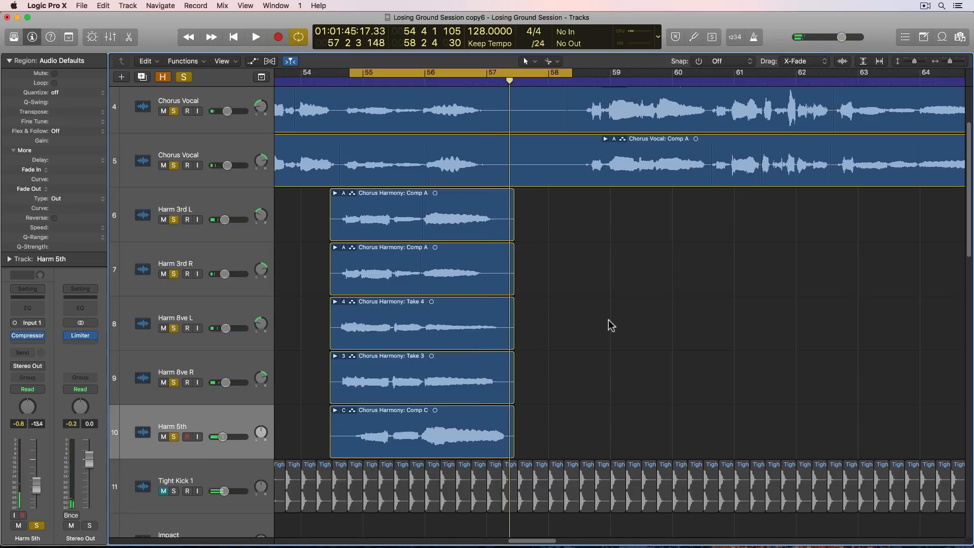
- Turn off cycling and set snapping to Bar, checking that regions snap to relative value
key("super+Left")
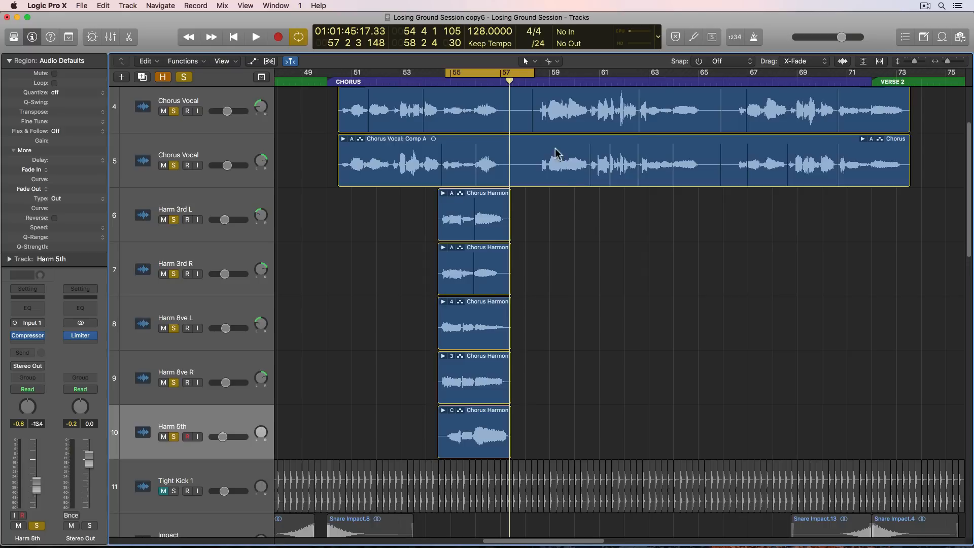
key("c")
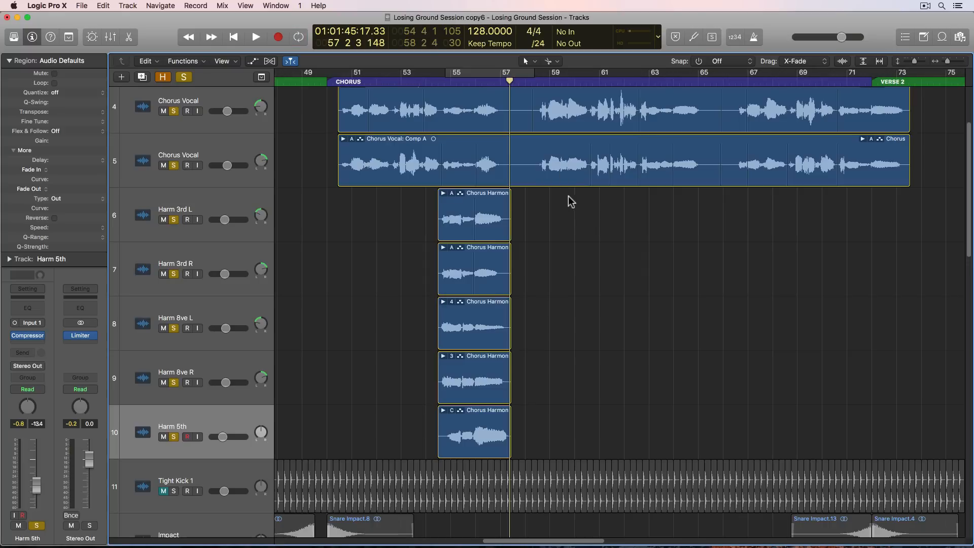
left_click(726, 63)
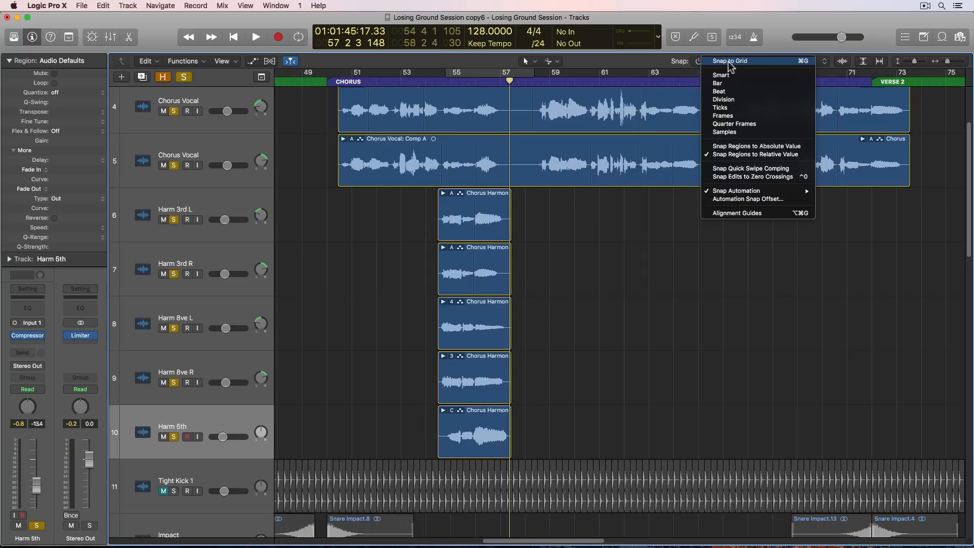
left_click(762, 87)
left_click(725, 61)
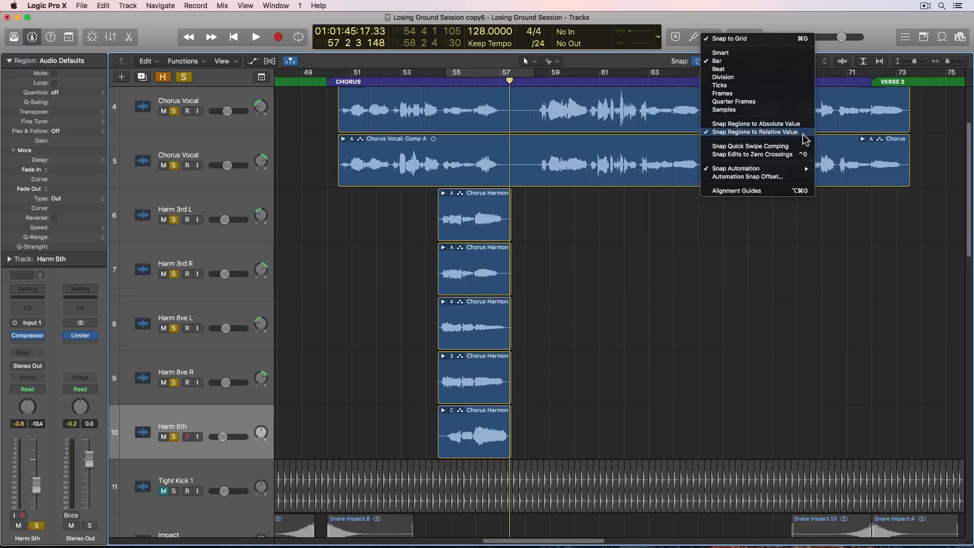
left_click(601, 239)
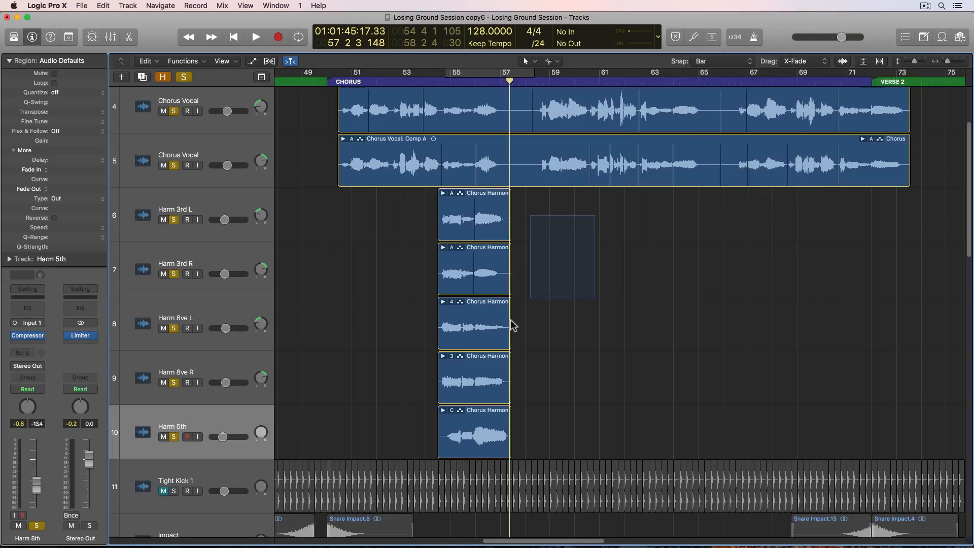
- Copy all five harmony take folders to the two matching chorus phrases near bars 62 and 70
left_click_drag(510, 320, 463, 420)
left_click_drag(474, 224, 842, 207)
left_click(787, 225)
- Play the copied harmony phrases against the chorus vocals to check their timing through the end of the chorus
left_click(635, 81)
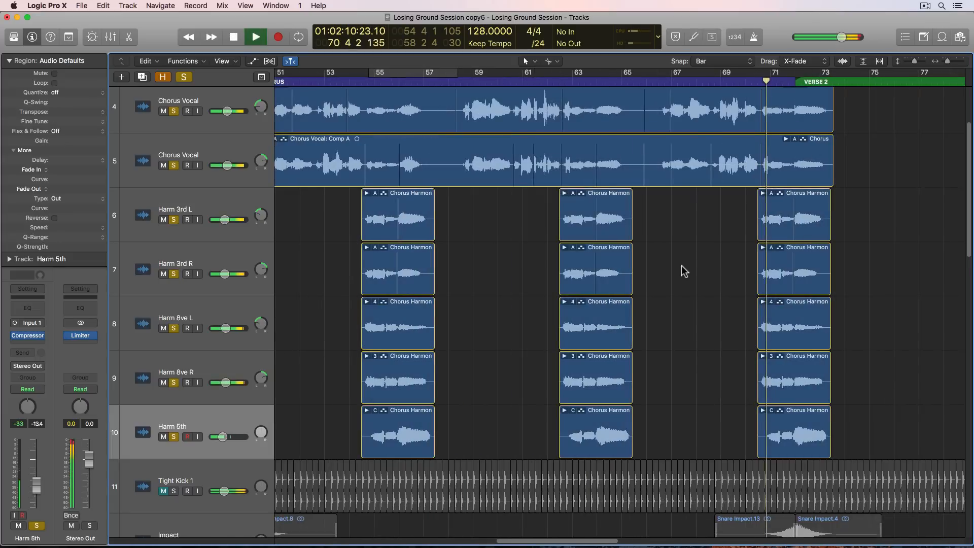
key("super+Right")
key("super+Right")
key("super+Right")
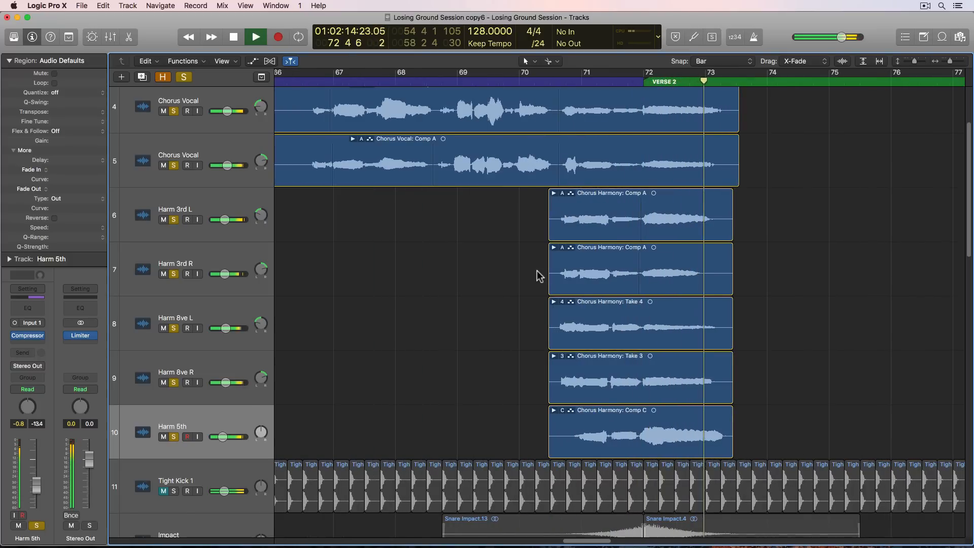
key("space")
- In the Harm 3rd R take folder near bar 62, comp Take 5 across the whole phrase and collapse the folder
left_click_drag(525, 217, 567, 261)
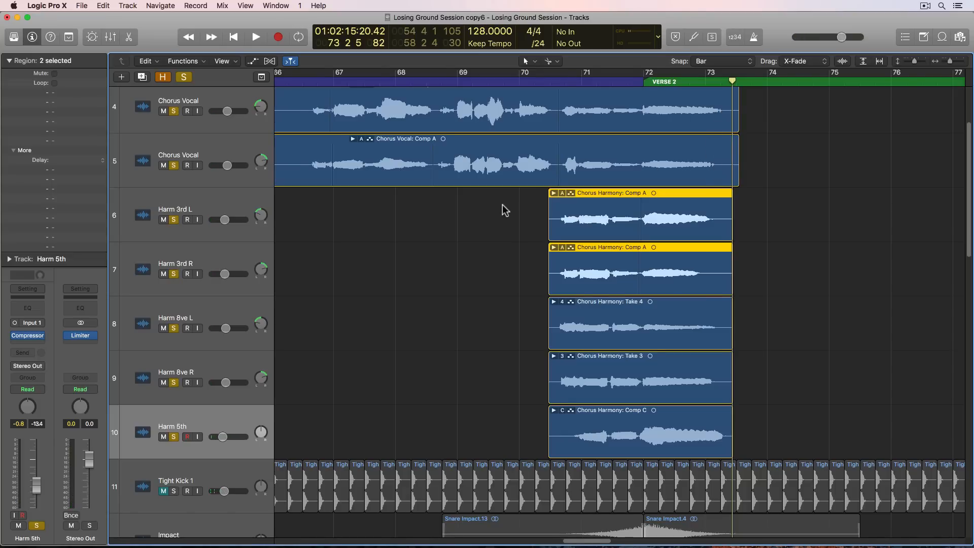
scroll(504, 211, "left", 10)
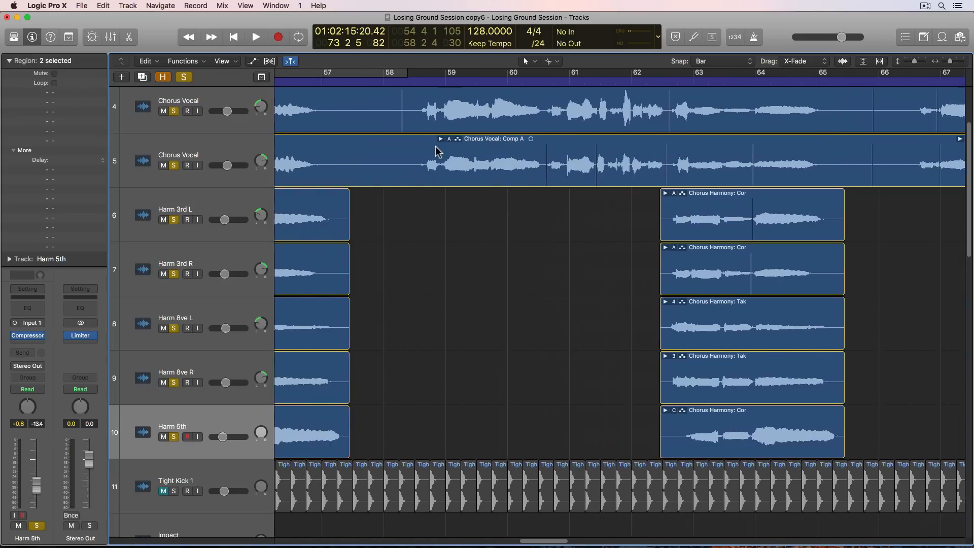
scroll(410, 114, "left", 3)
scroll(479, 114, "right", 5)
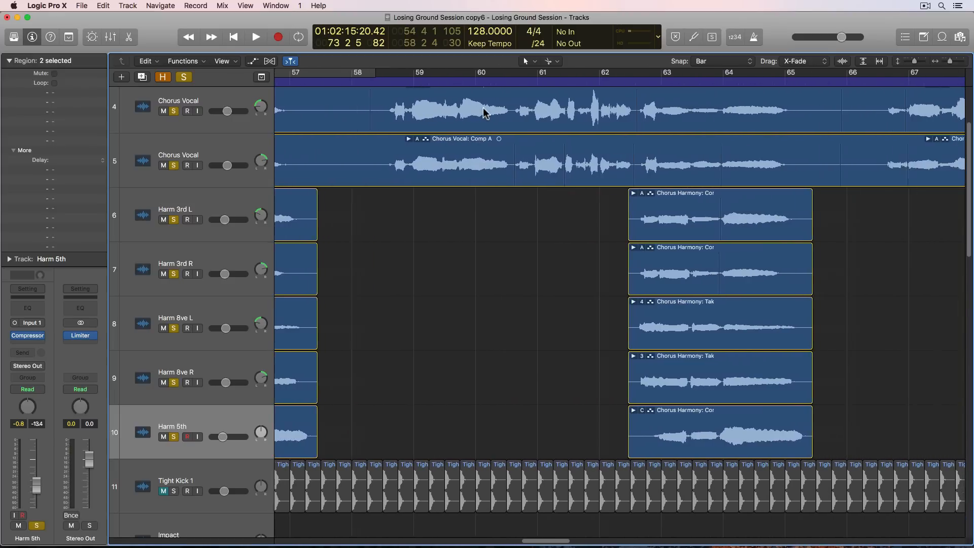
left_click(567, 268)
double_click(567, 268)
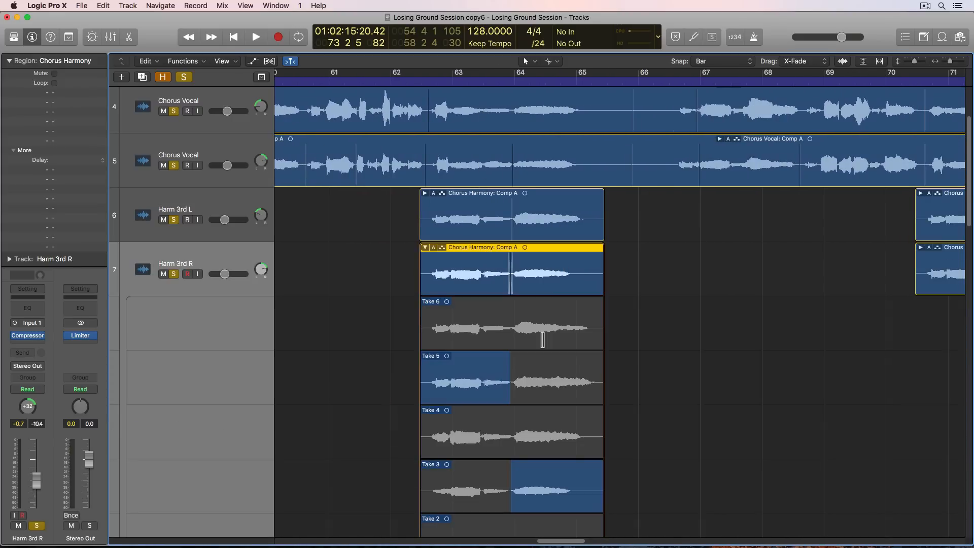
left_click(525, 370)
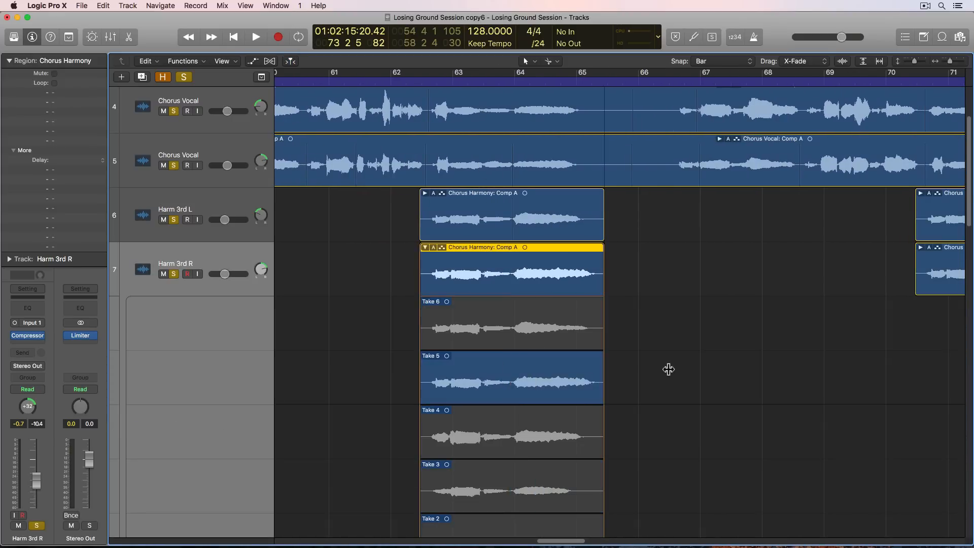
double_click(594, 256)
- Open the Harm 3rd R take folder near bar 70 and comp in Take 5 for the entire phrase
scroll(726, 257, "right", 5)
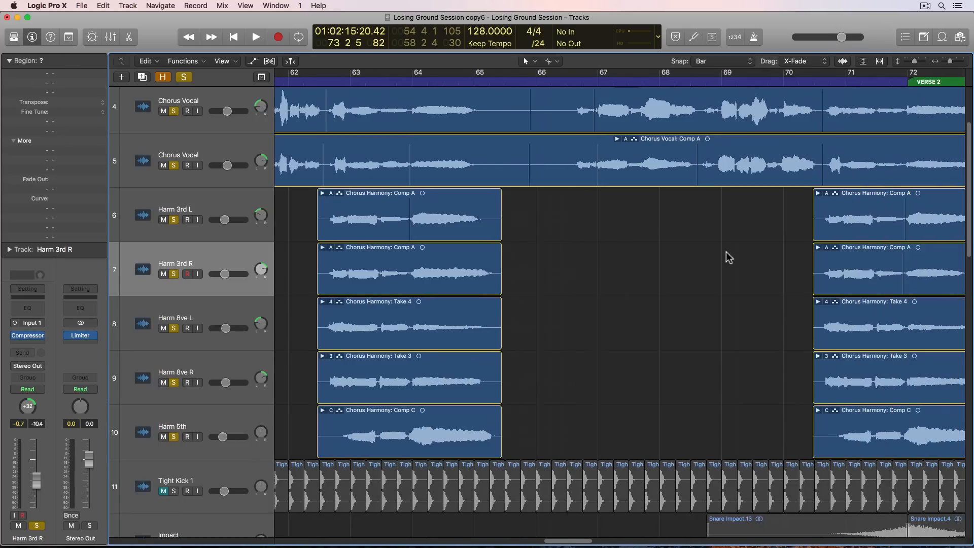
double_click(736, 266)
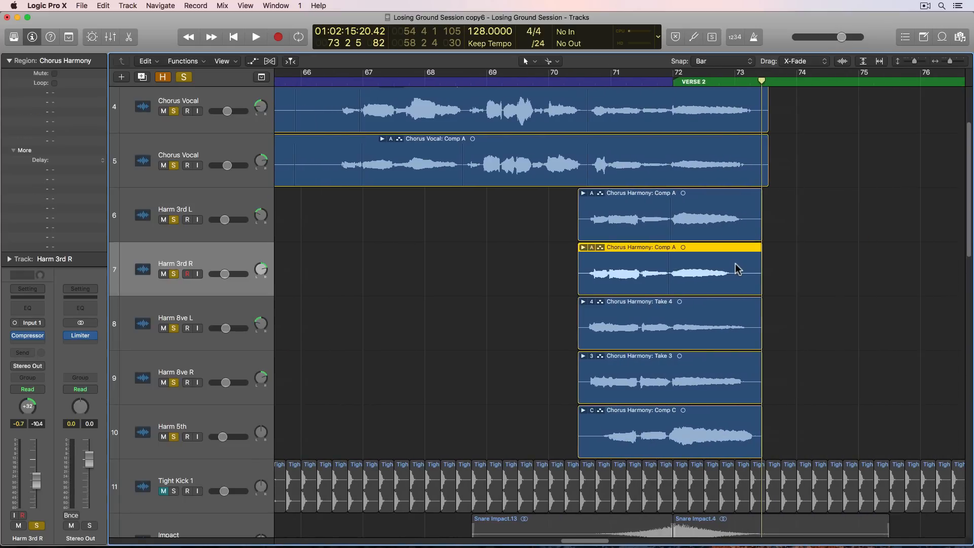
left_click(674, 361)
left_click(835, 354)
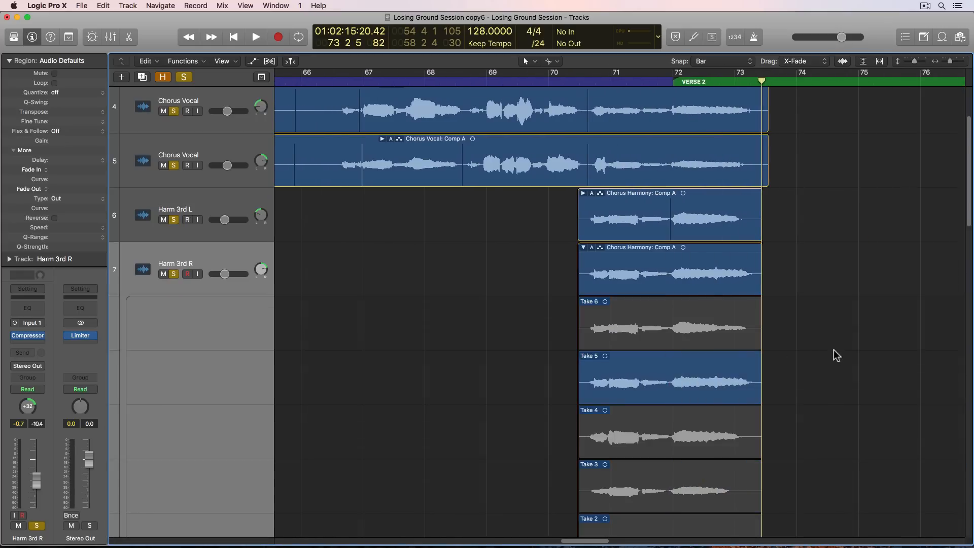
- Comp Take 6 across the Harm 3rd L take folder near bar 70, and collapse both Harm 3rd folders
double_click(731, 218)
left_click_drag(669, 257, 791, 258)
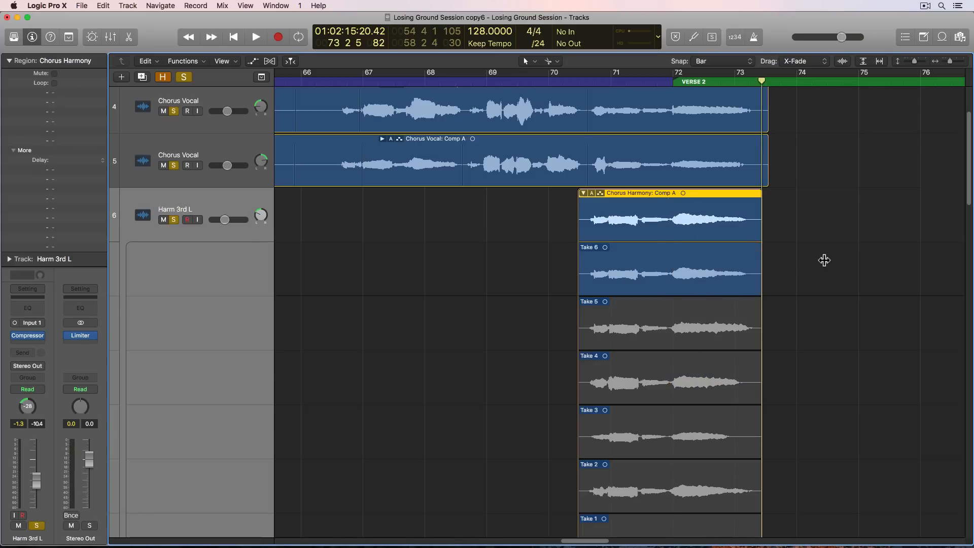
left_click(821, 250)
double_click(703, 202)
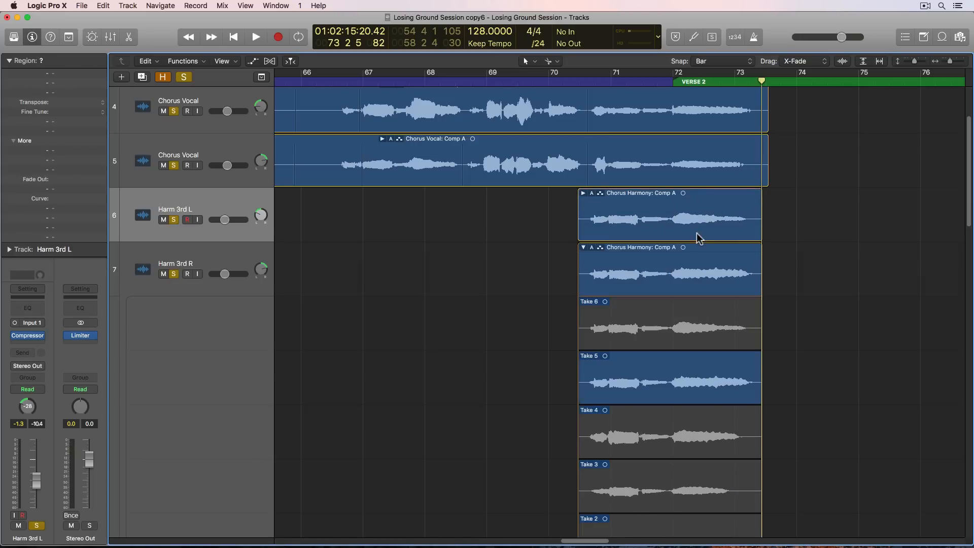
double_click(700, 253)
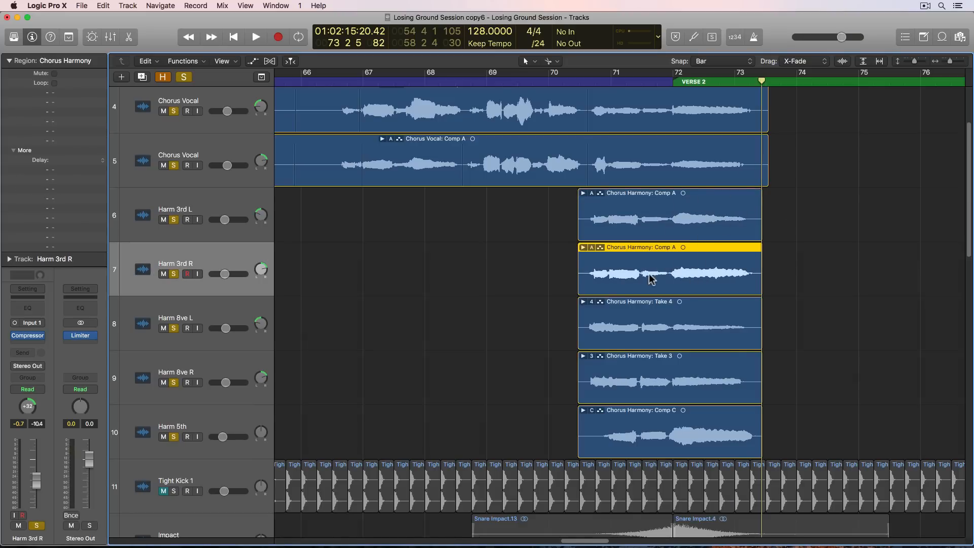
- Play the soloed vocals and harmonies from bar 62 to the end of the chorus to check the changed takes
key("super+Left")
key("super+Left")
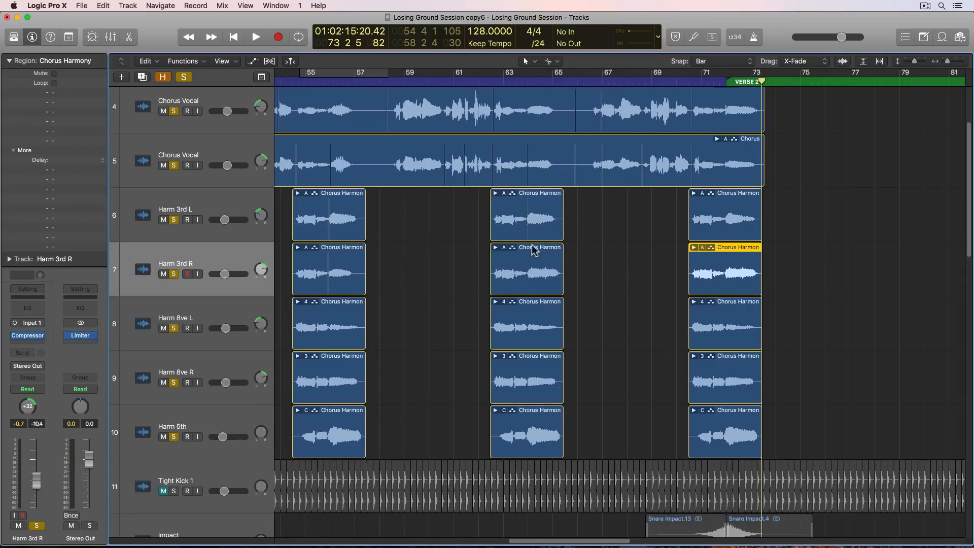
left_click(490, 80)
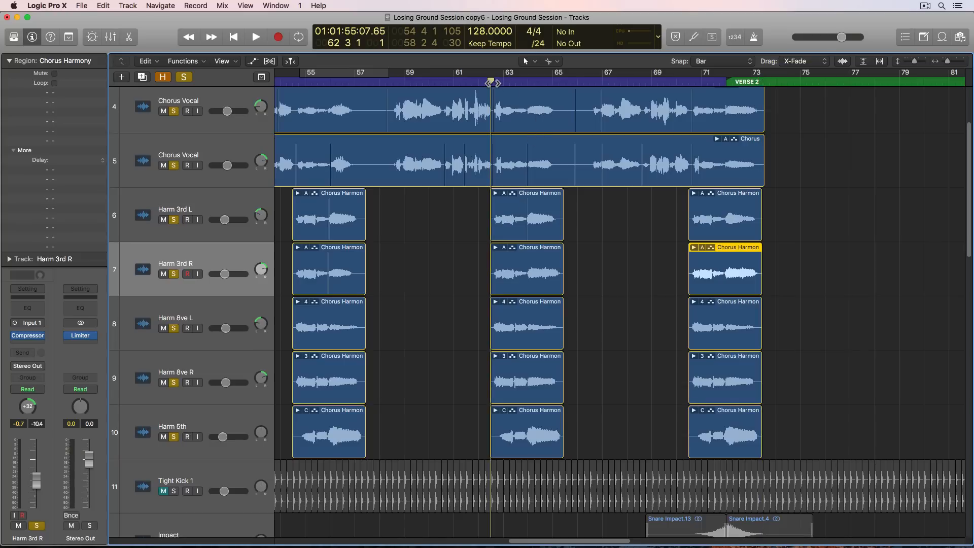
key("space")
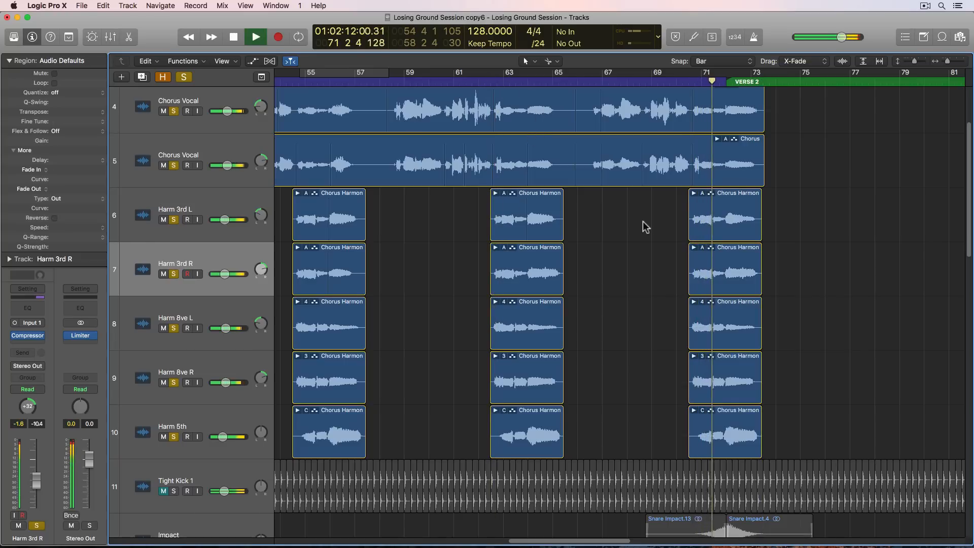
key("super+Left")
key("super+Up")
key("super+Up")
key("super+Up")
key("super+Up")
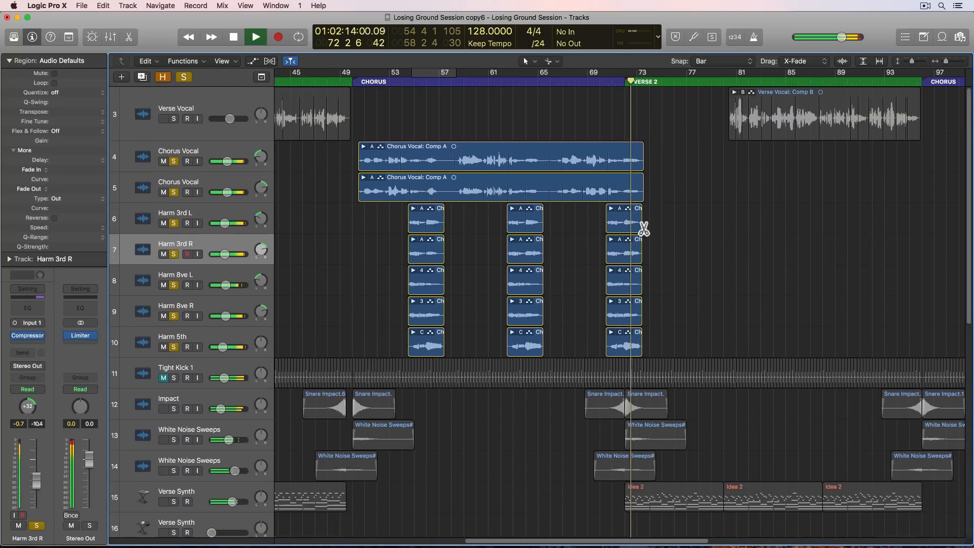
key("space")
- Unsolo the chorus vocal and harmony tracks, and play the full mix from bar 50 through the chorus
left_click_drag(173, 151, 174, 321)
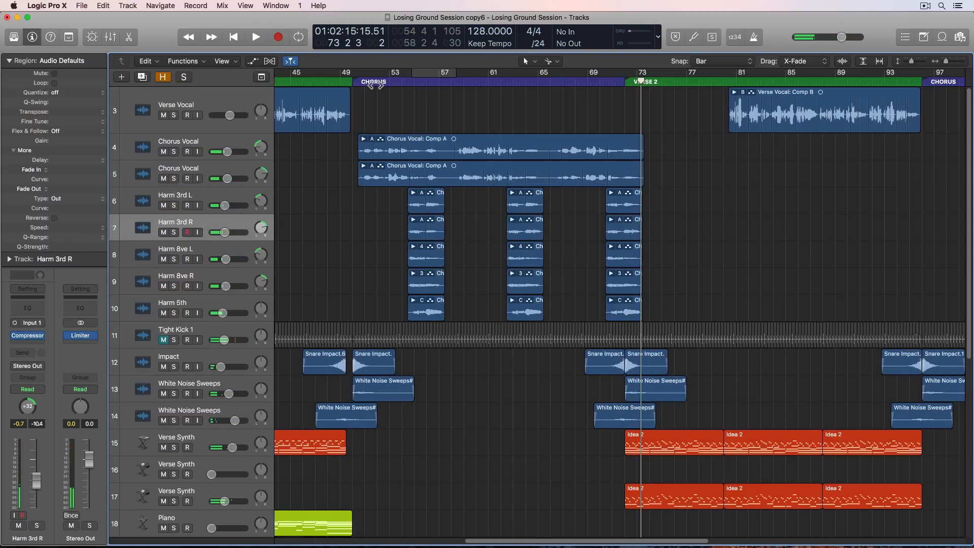
left_click(359, 83)
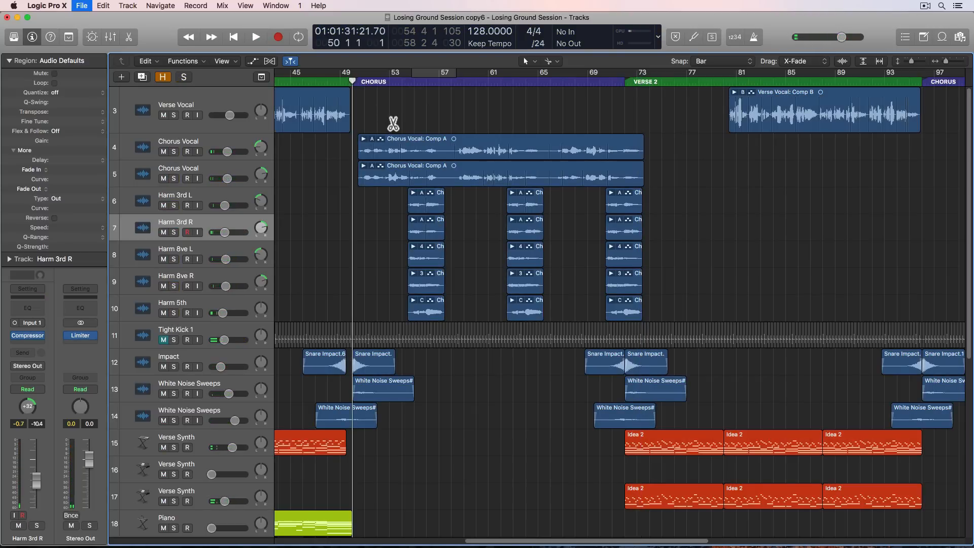
key("space")
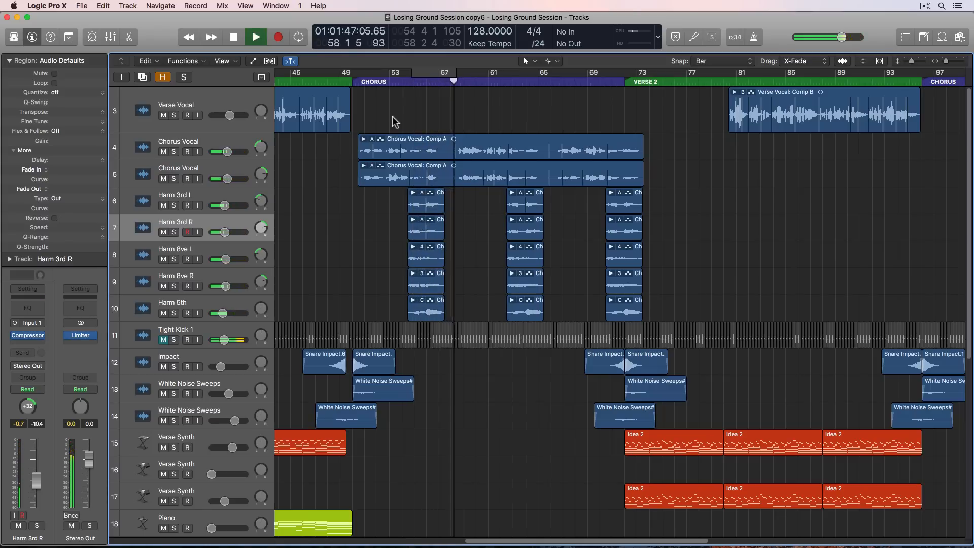
key("super+Left")
key("super+Left")
key("super+Left")
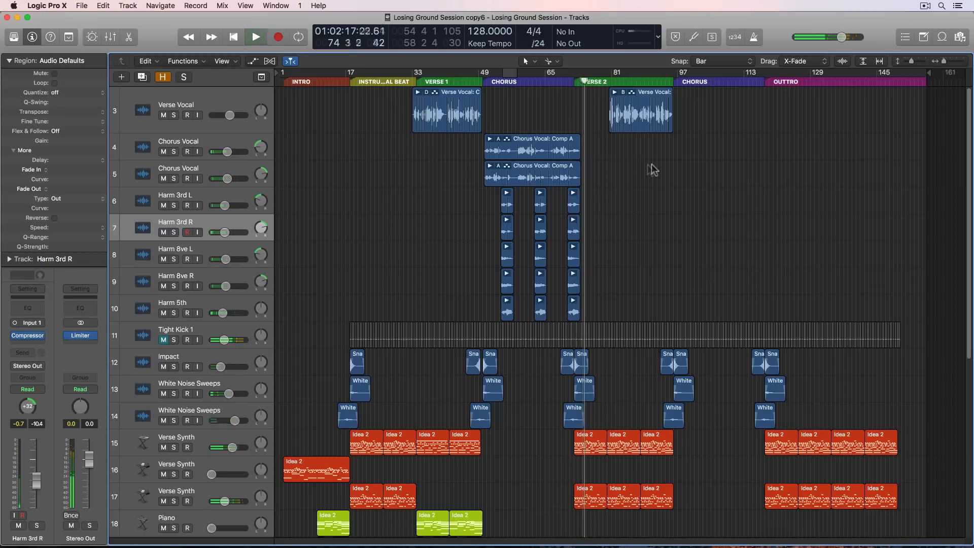
key("space")
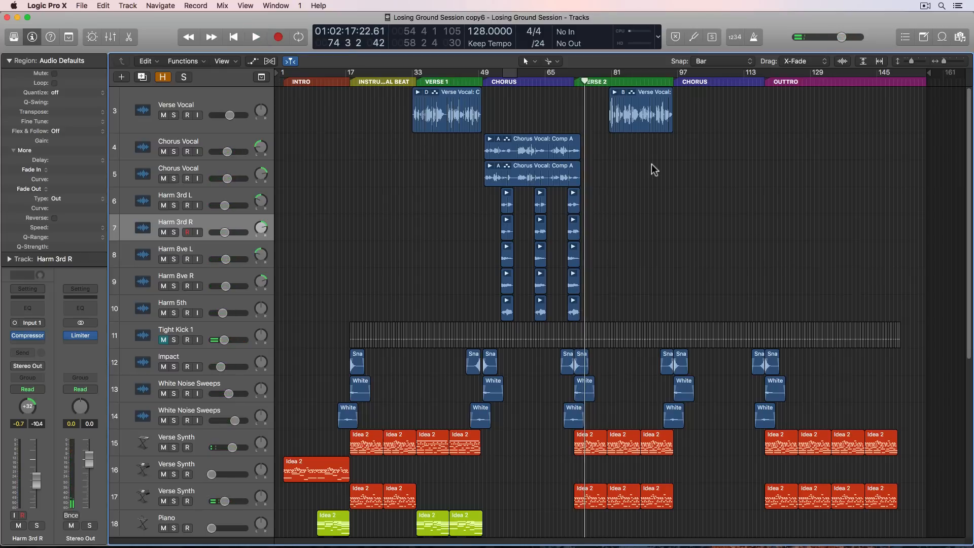